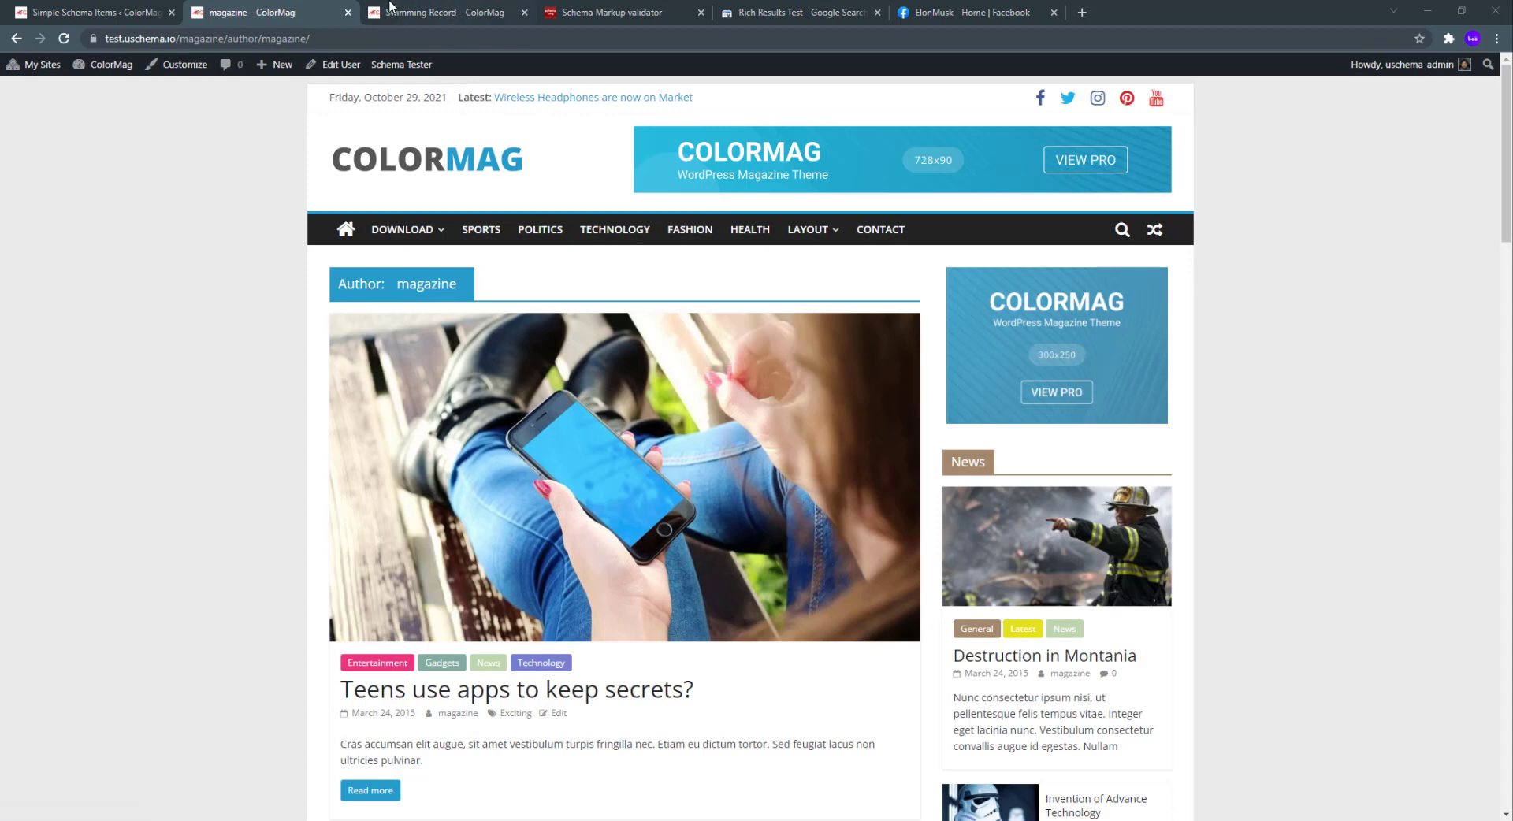
Look over the magazine author archive page and the Swimming Record post, including the web address of each.
left_click(377, 42)
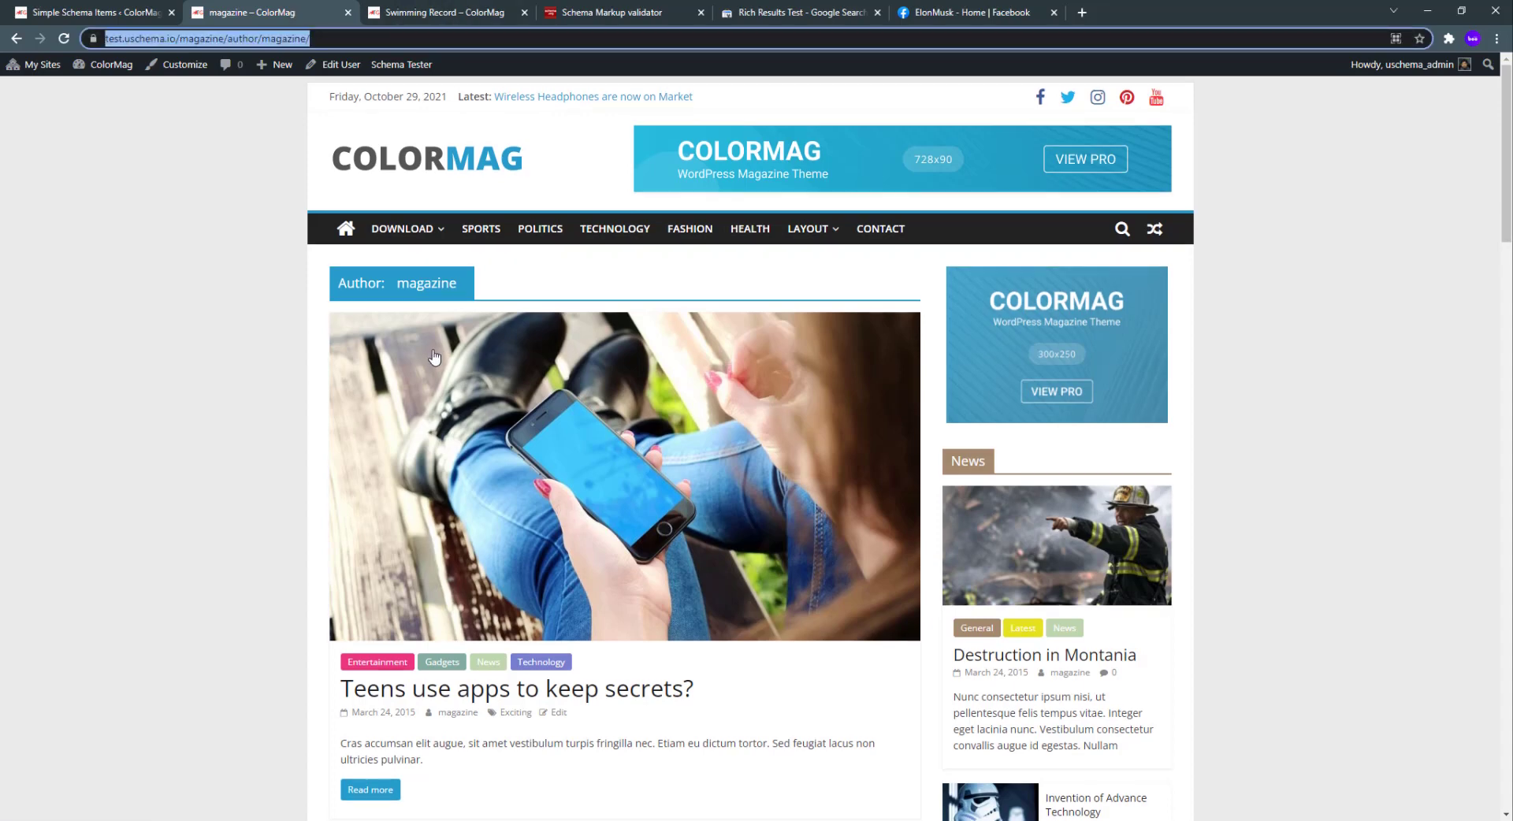
scroll(433, 355, "down", 5)
scroll(434, 357, "up", 5)
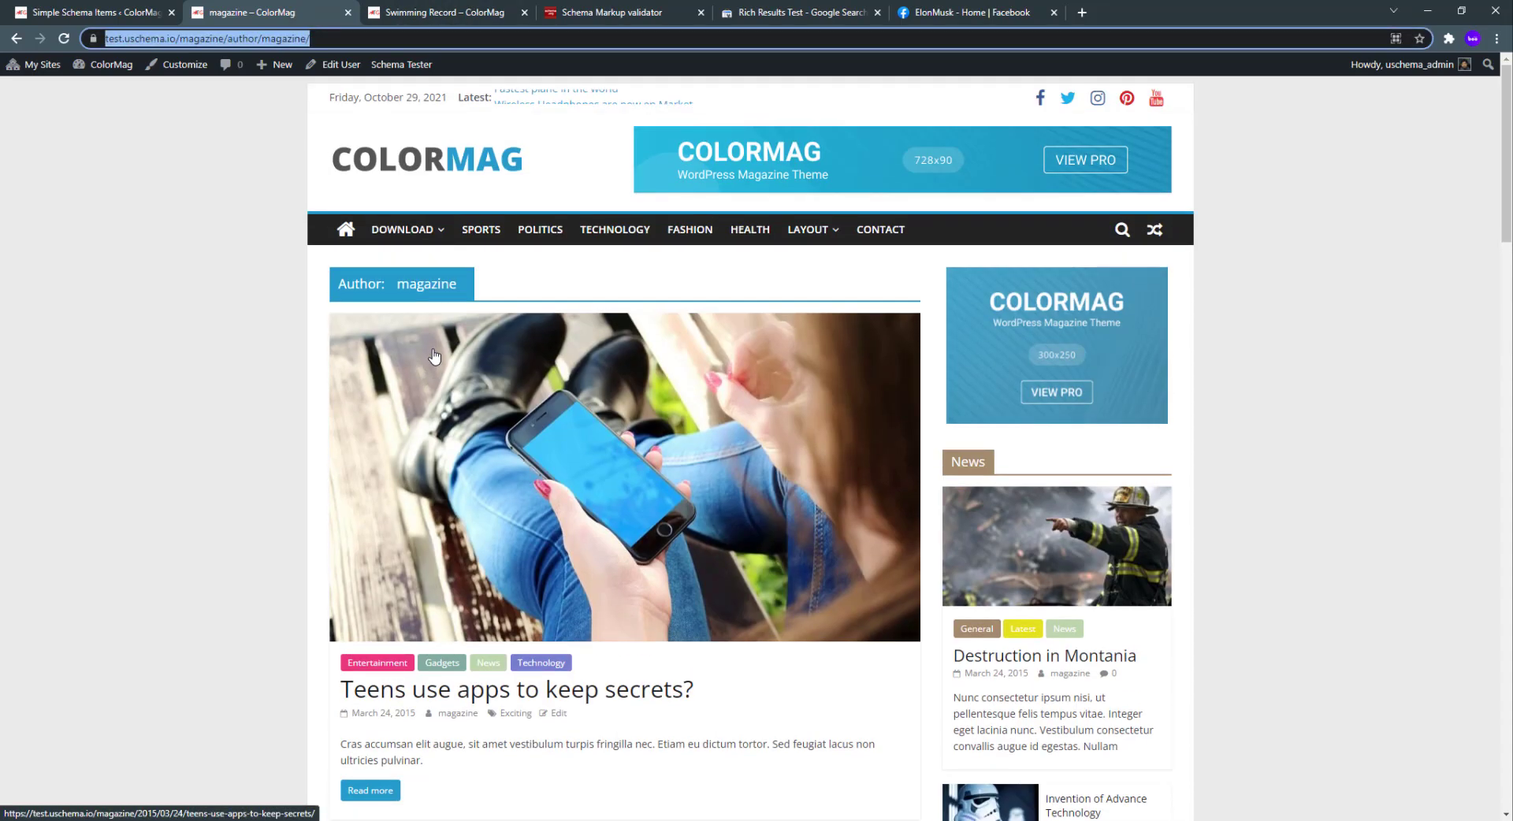
left_click(405, 10)
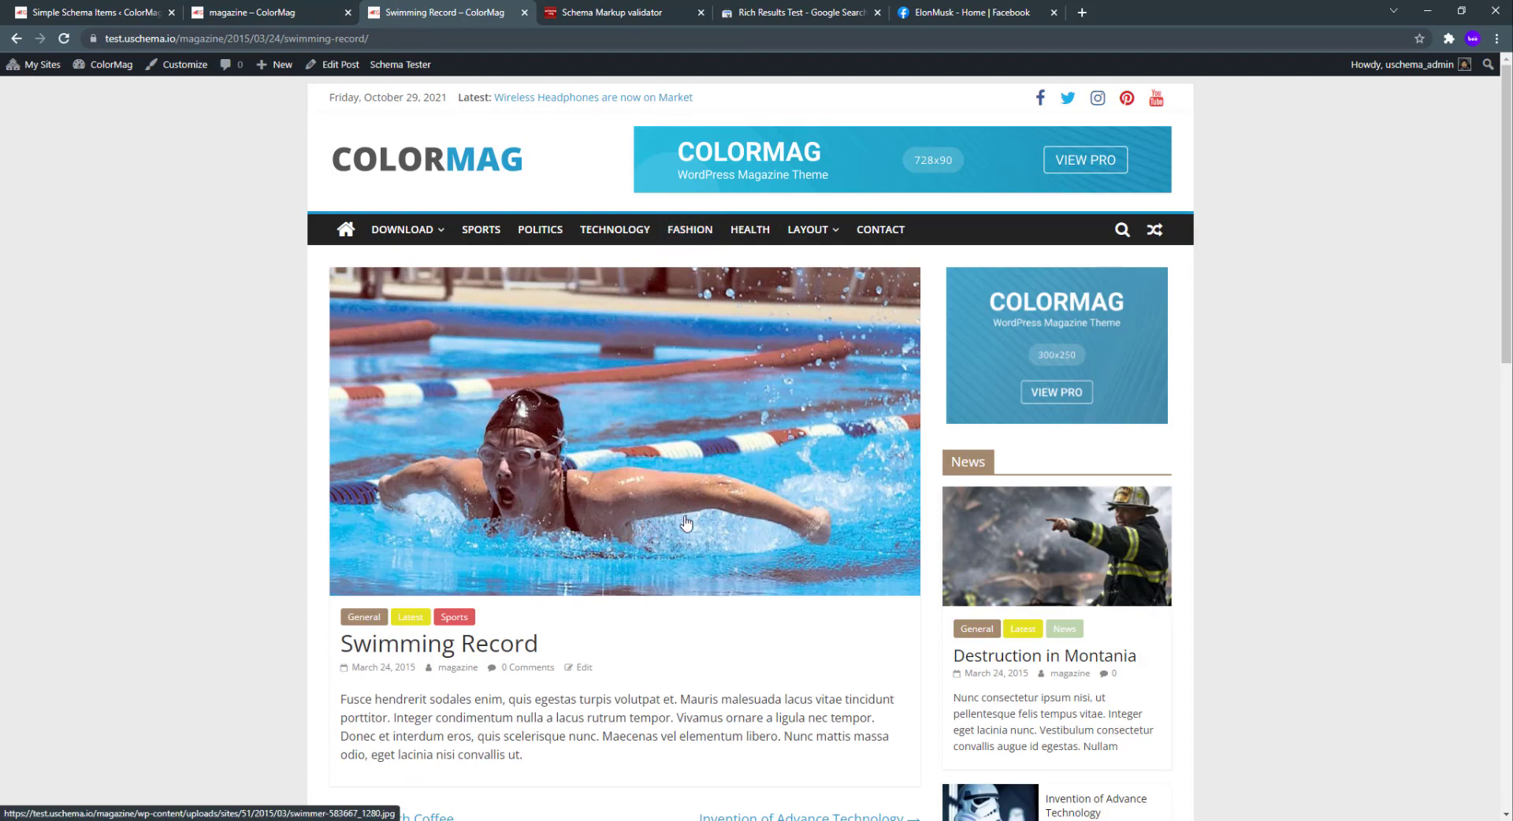
scroll(690, 520, "down", 8)
scroll(690, 512, "up", 8)
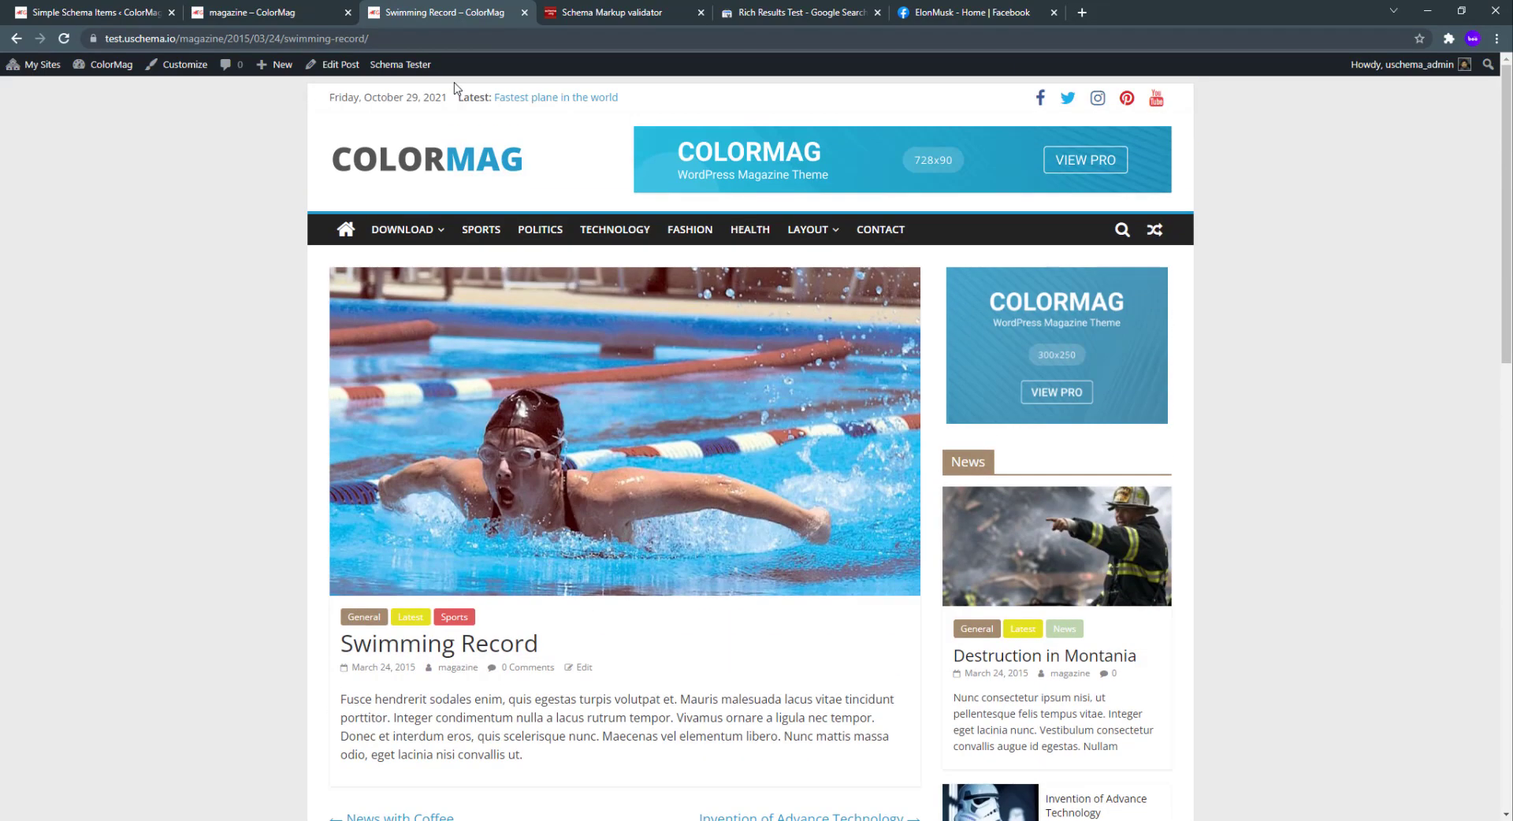
left_click(426, 44)
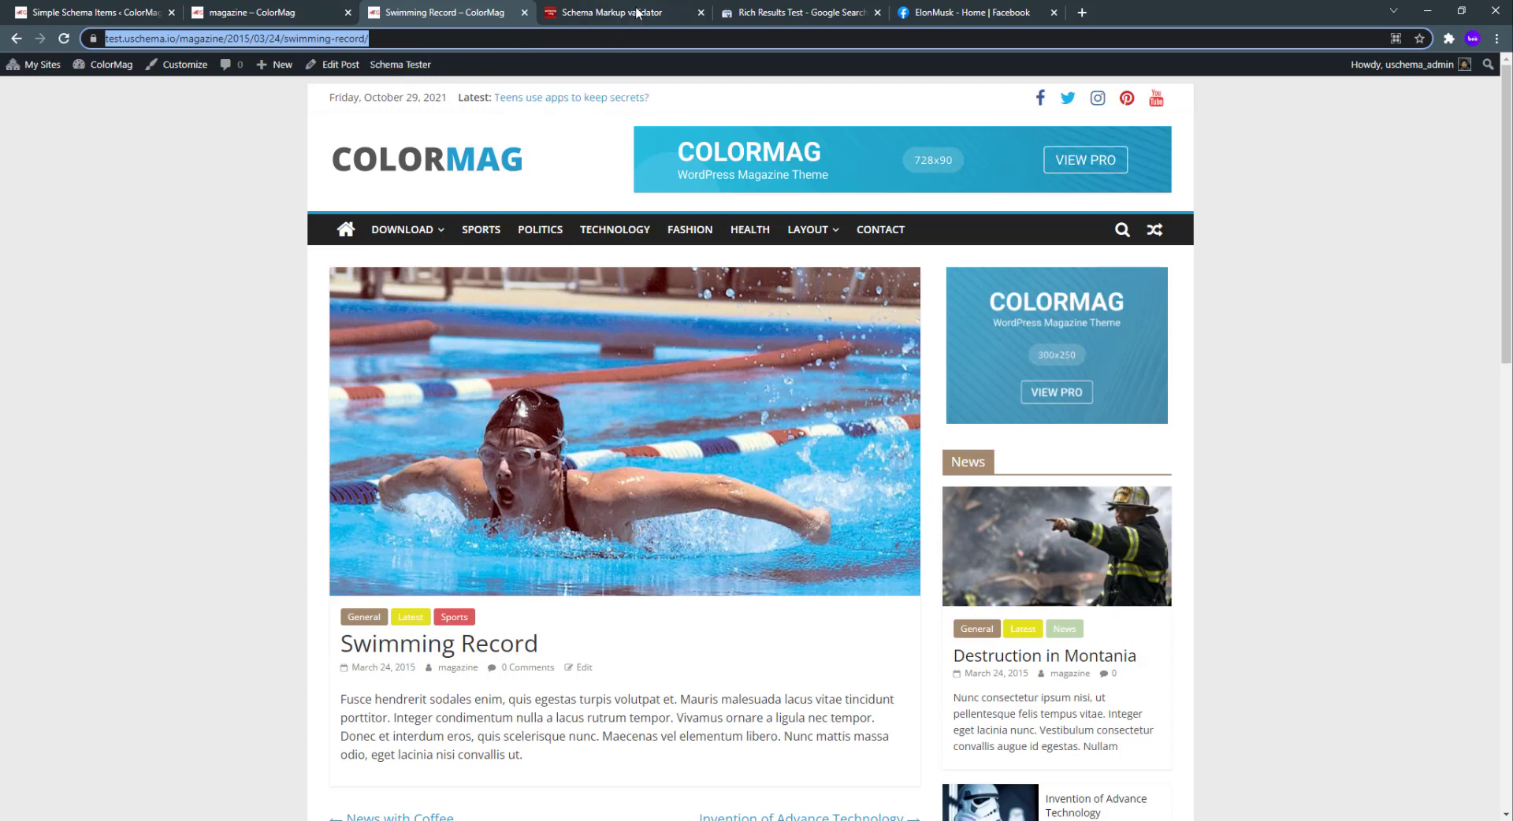
Review the Article item detected for the Swimming Record URL in the Schema Markup Validator.
left_click(612, 12)
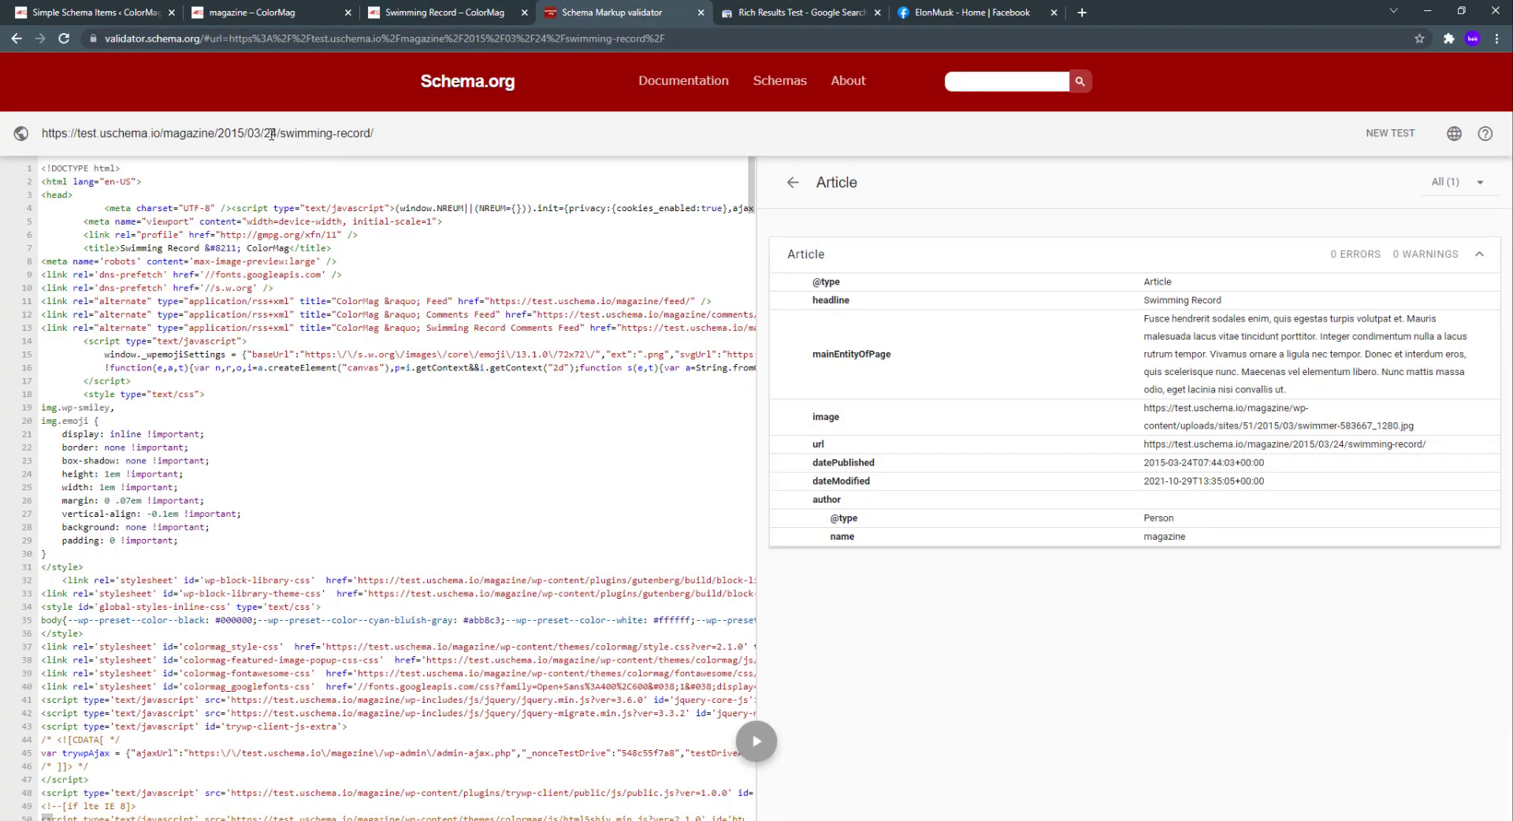
left_click_drag(285, 133, 378, 144)
left_click(411, 141)
left_click(793, 182)
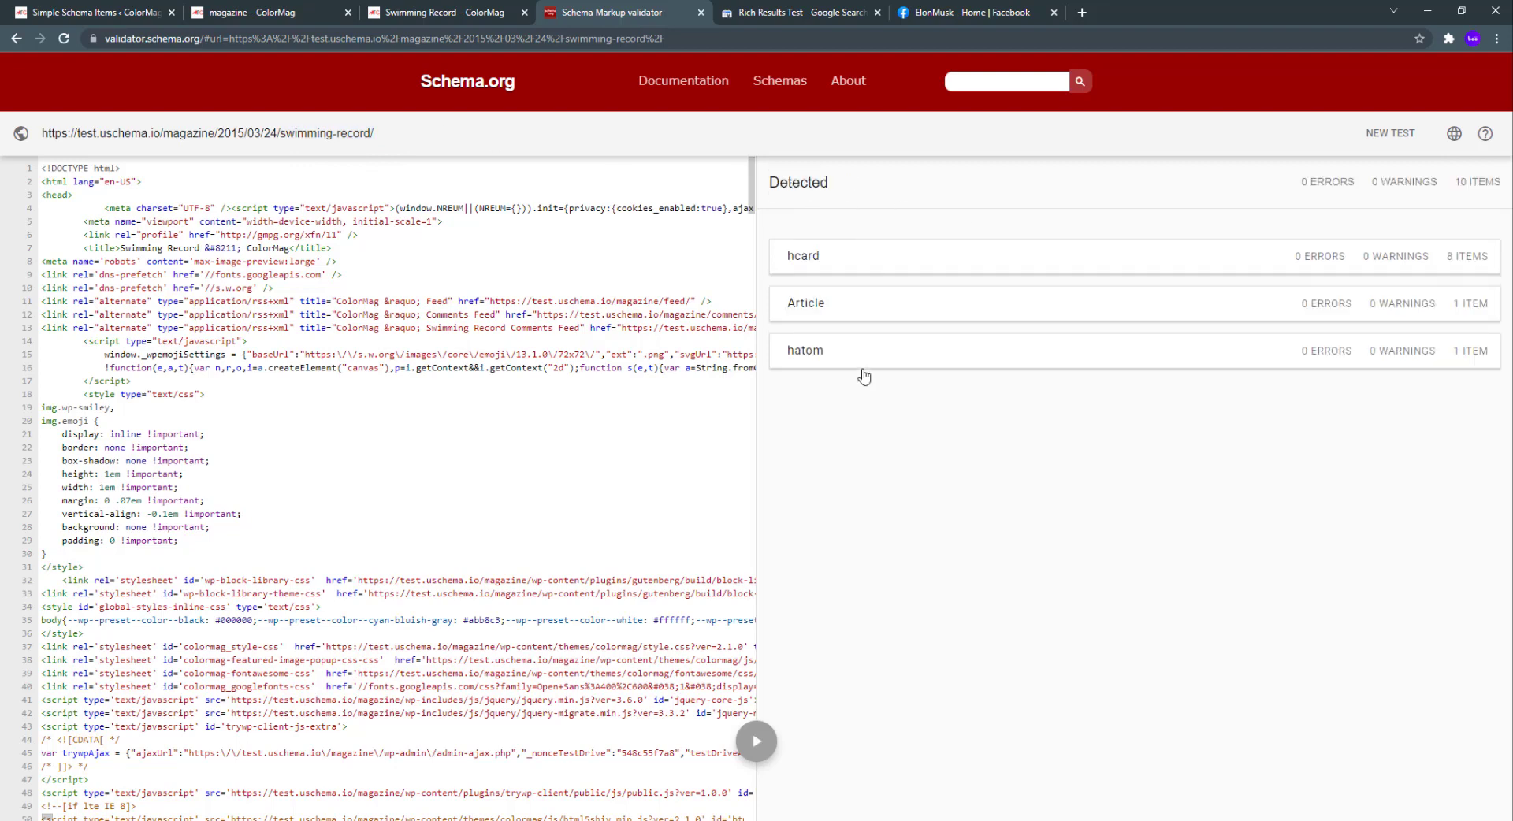
left_click(827, 307)
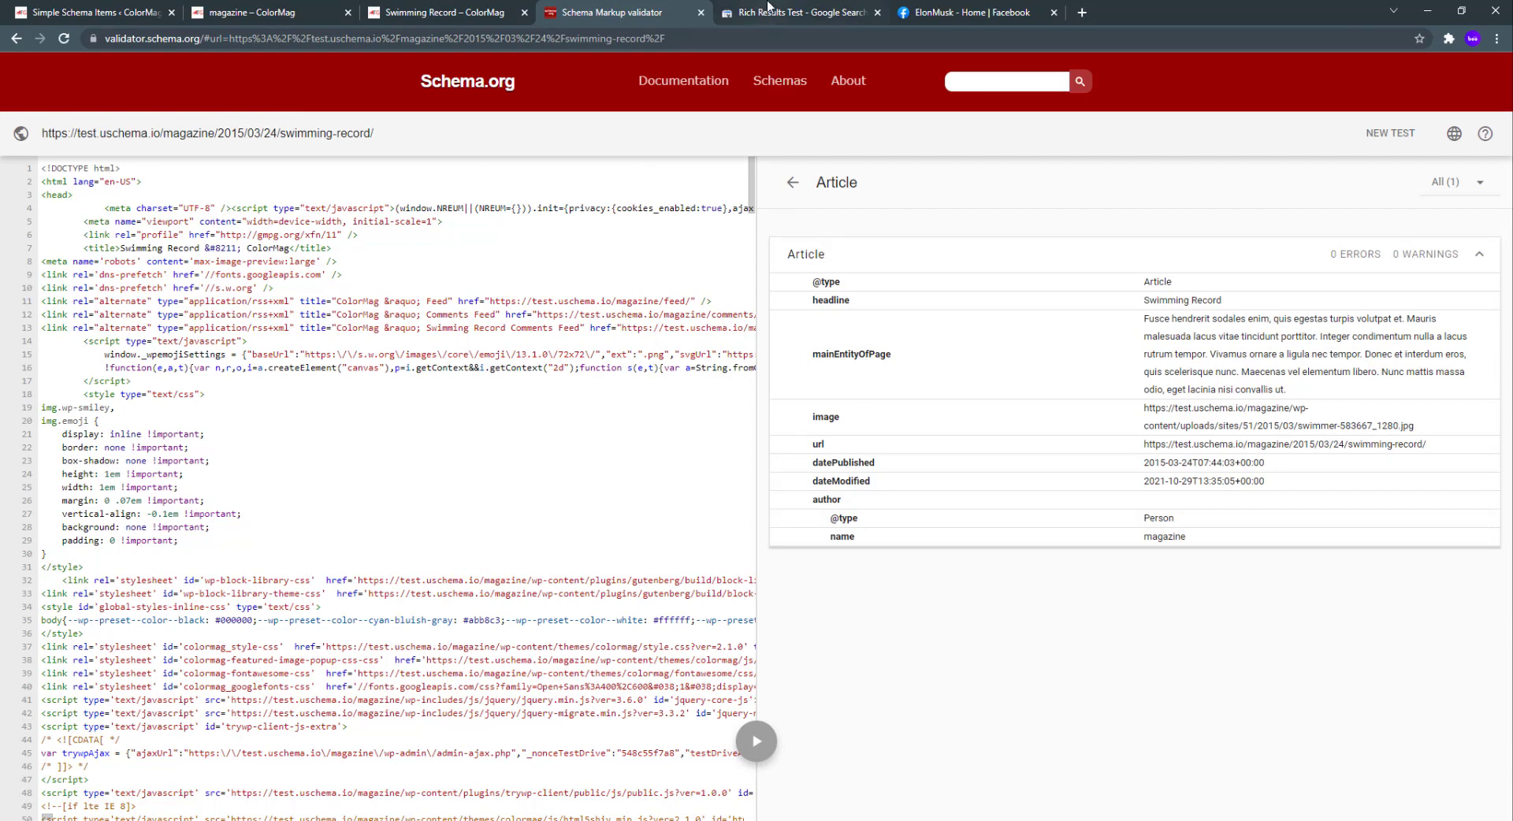
Switch to the Rich Results Test and examine the Swimming Record article's fields and author warning.
left_click(770, 8)
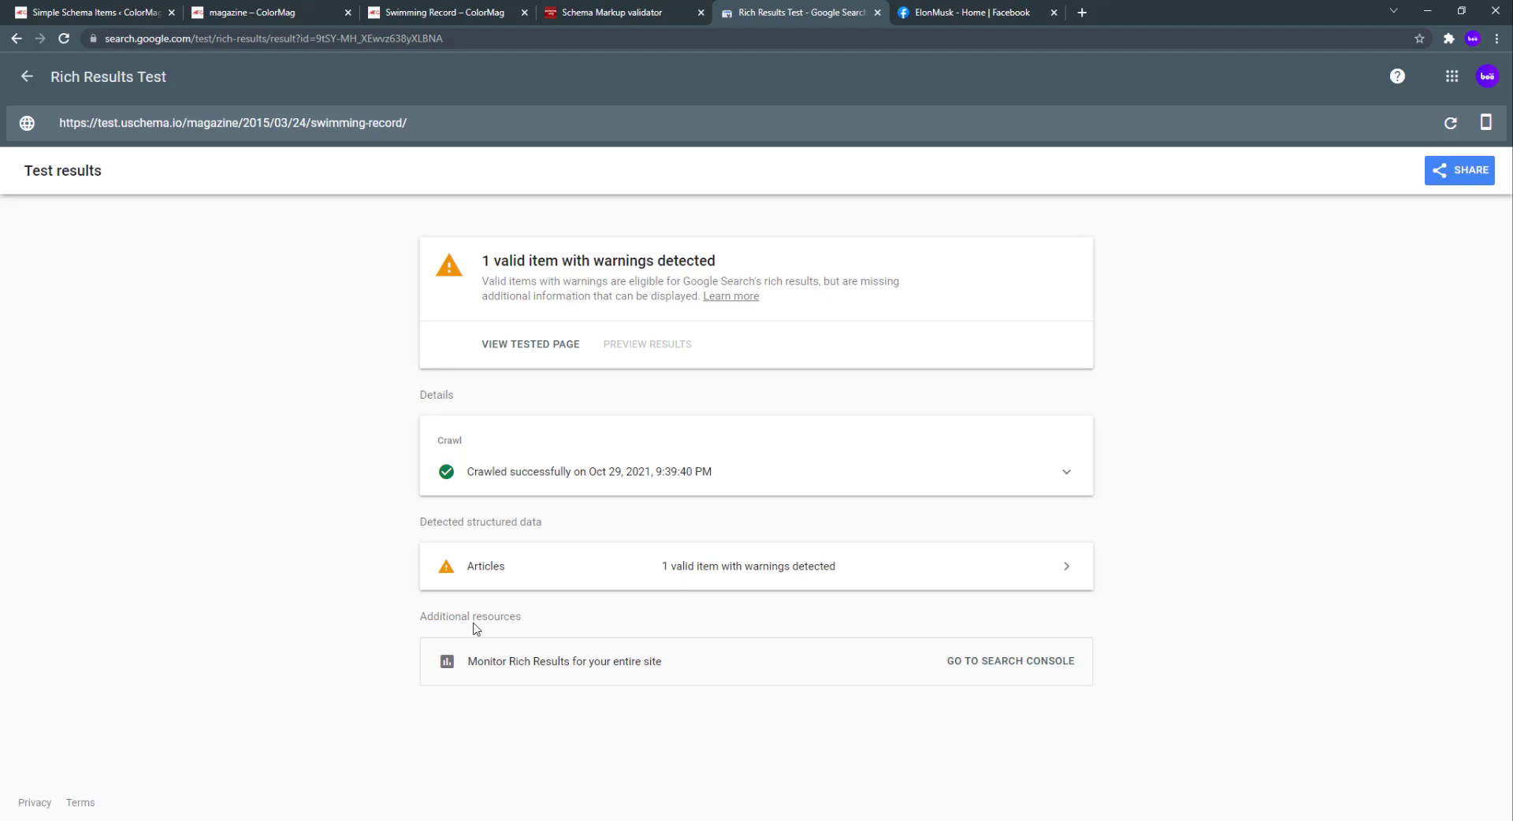
left_click(567, 578)
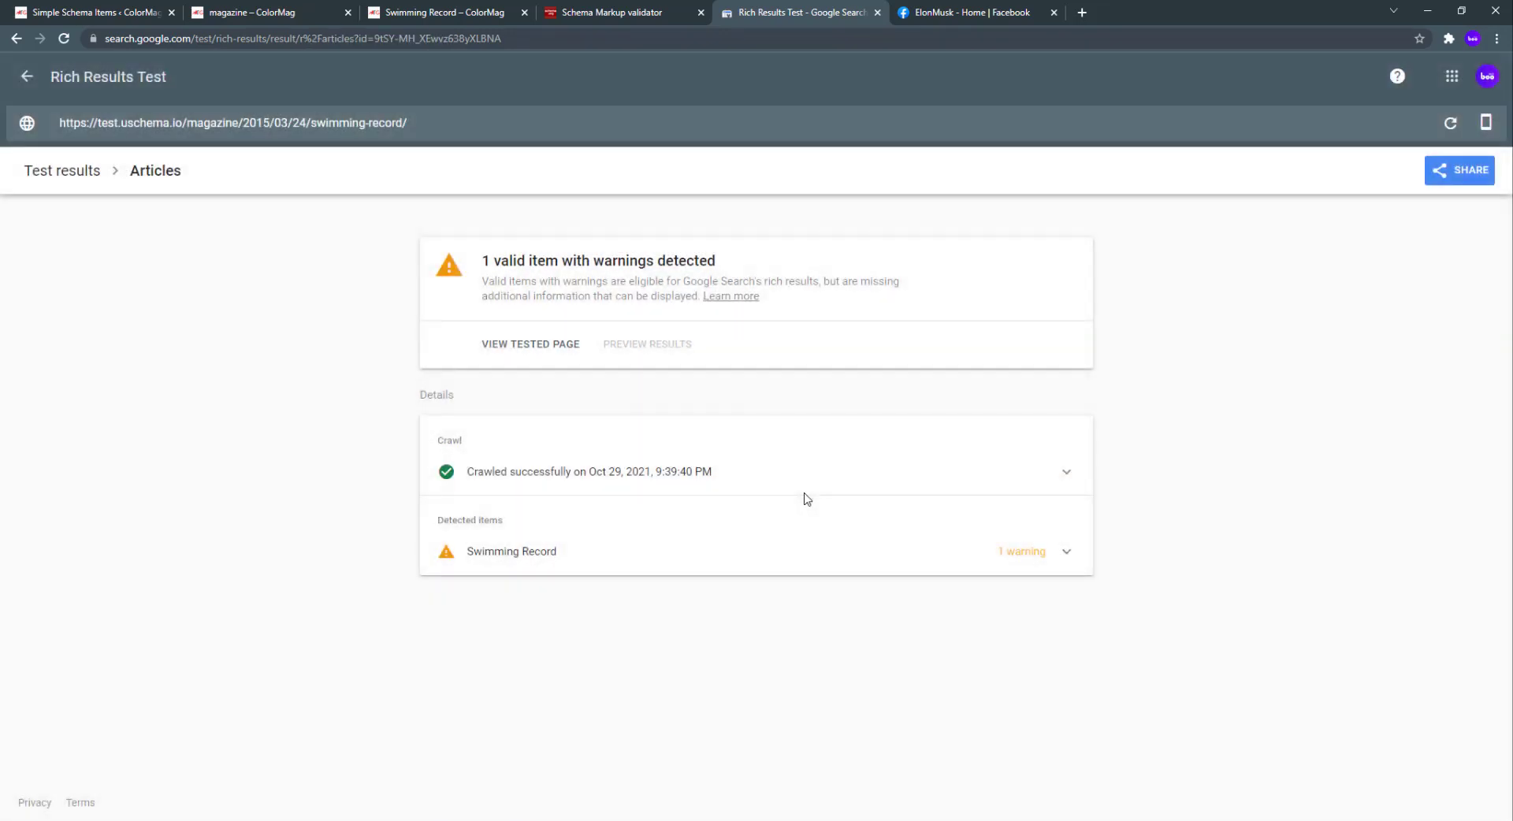
left_click(593, 551)
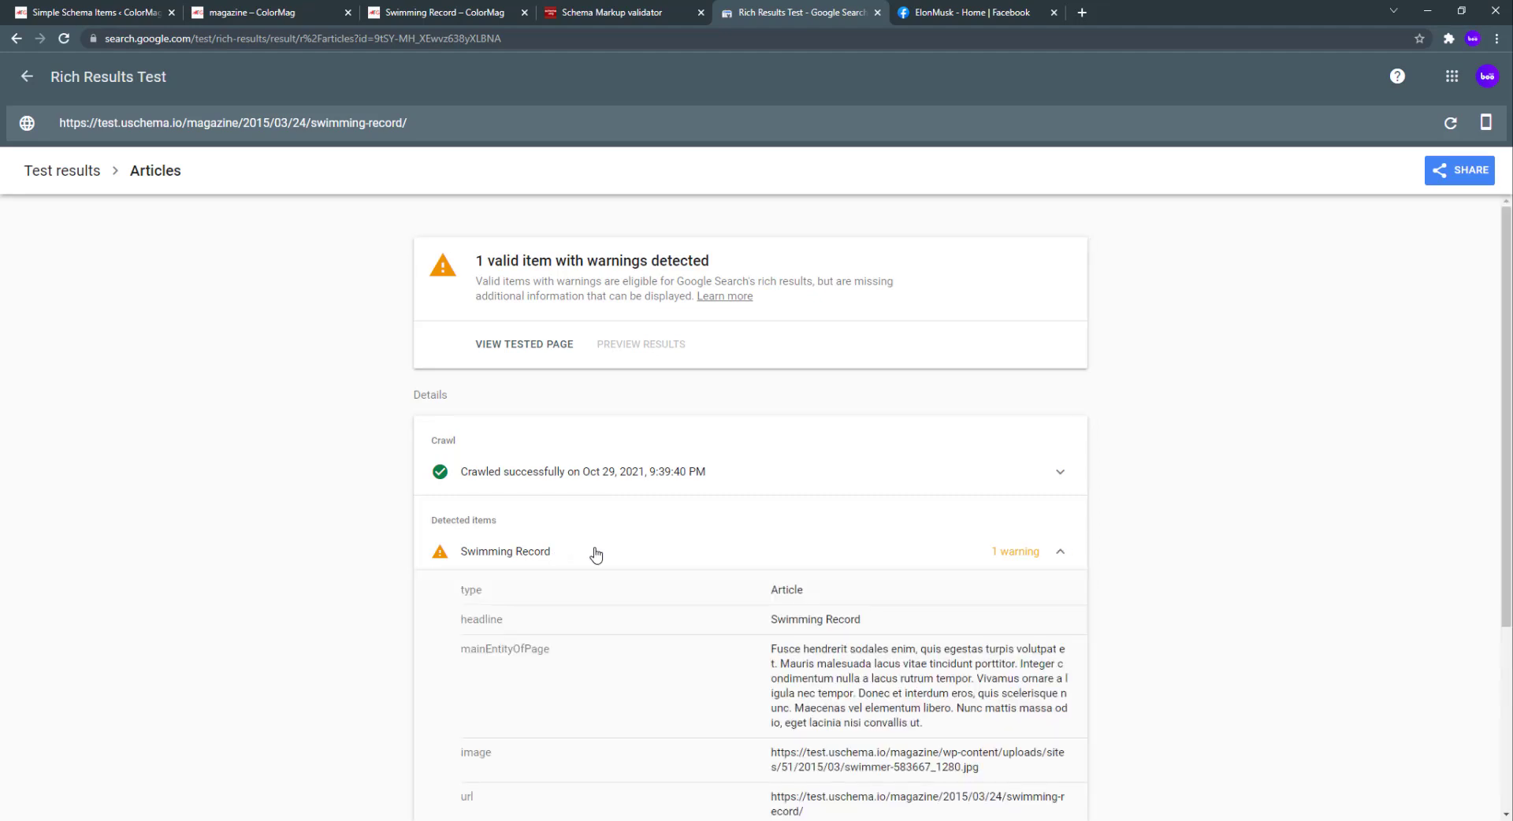
scroll(1103, 512, "down", 3)
scroll(989, 402, "down", 1)
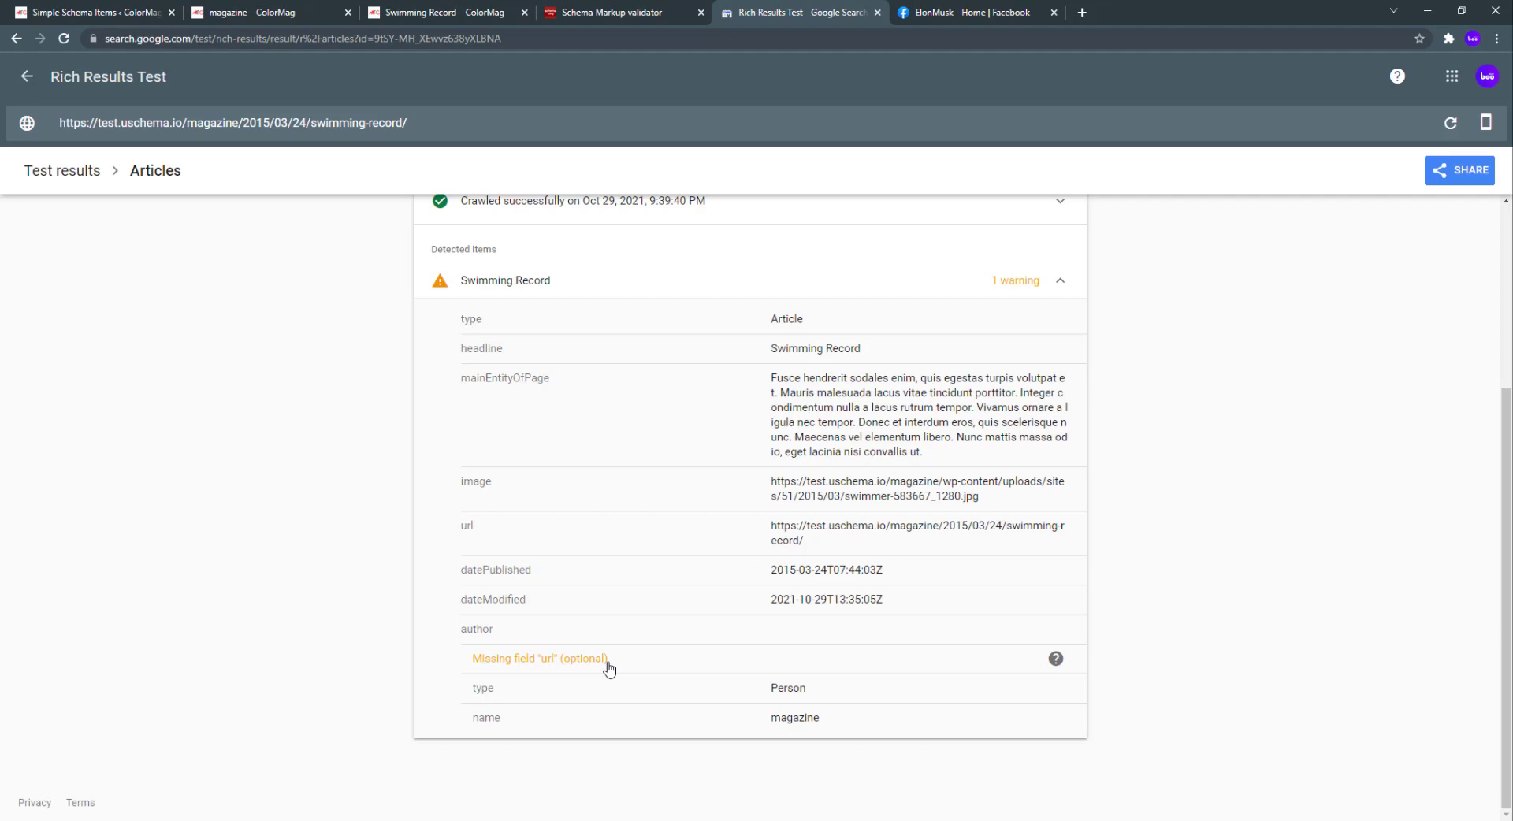
Open the Article – Simple schema item in WordPress and compare its Author Name mapping with the Rich Results Test details.
left_click(110, 9)
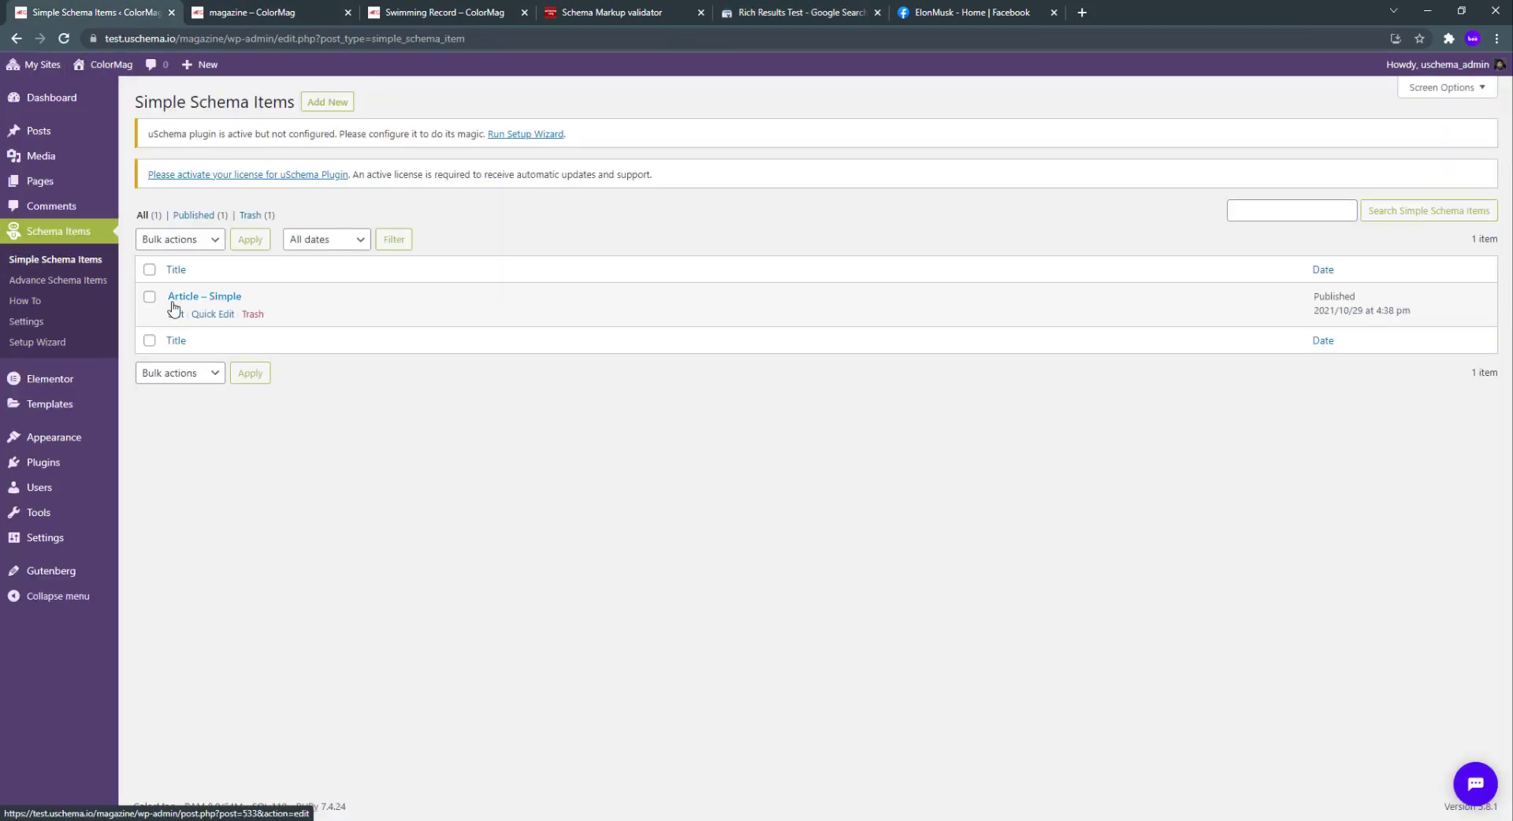
left_click(198, 297)
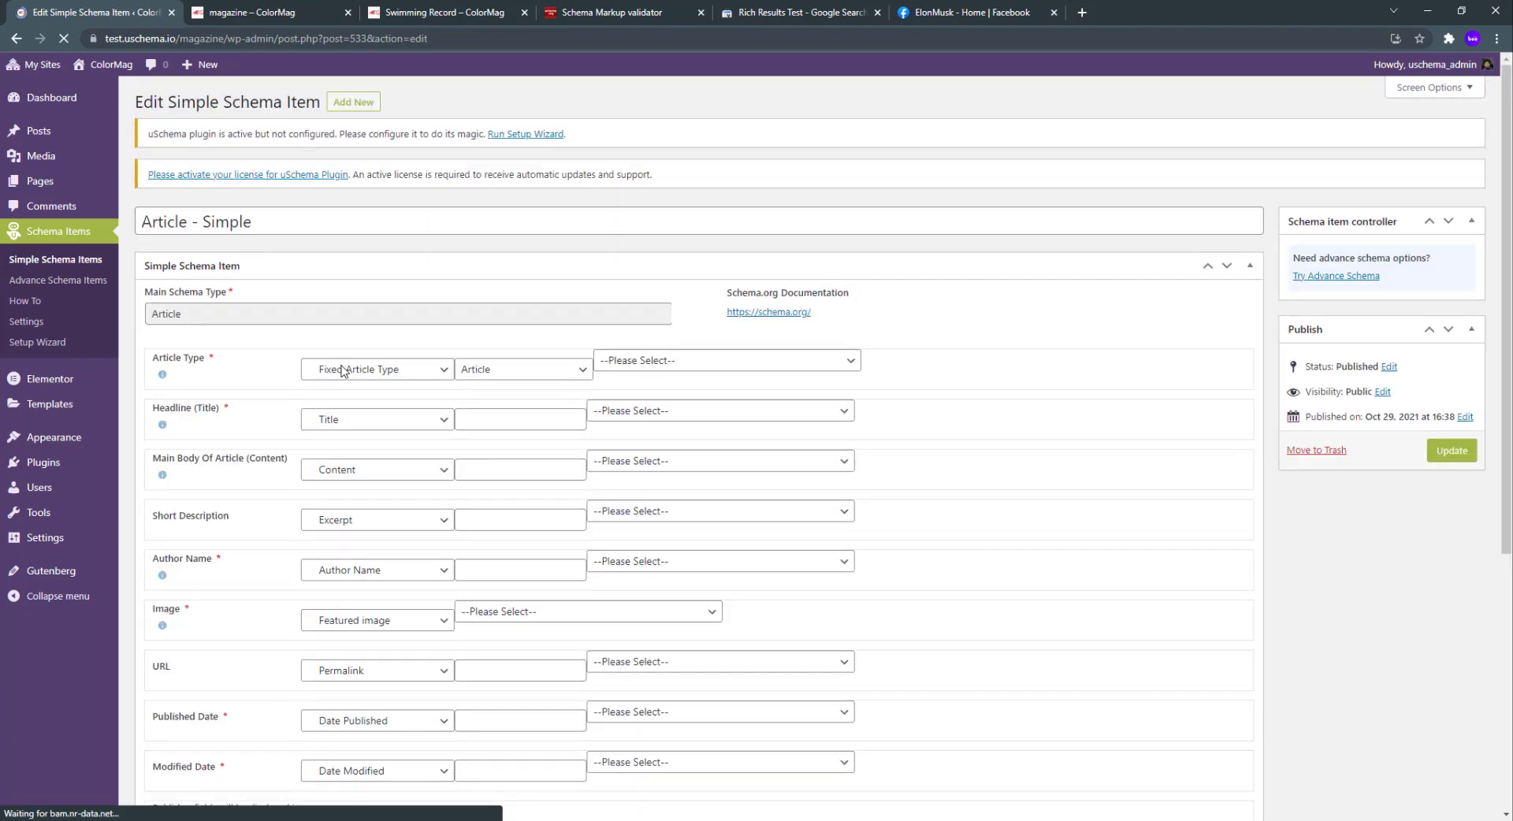
scroll(483, 204, "down", 2)
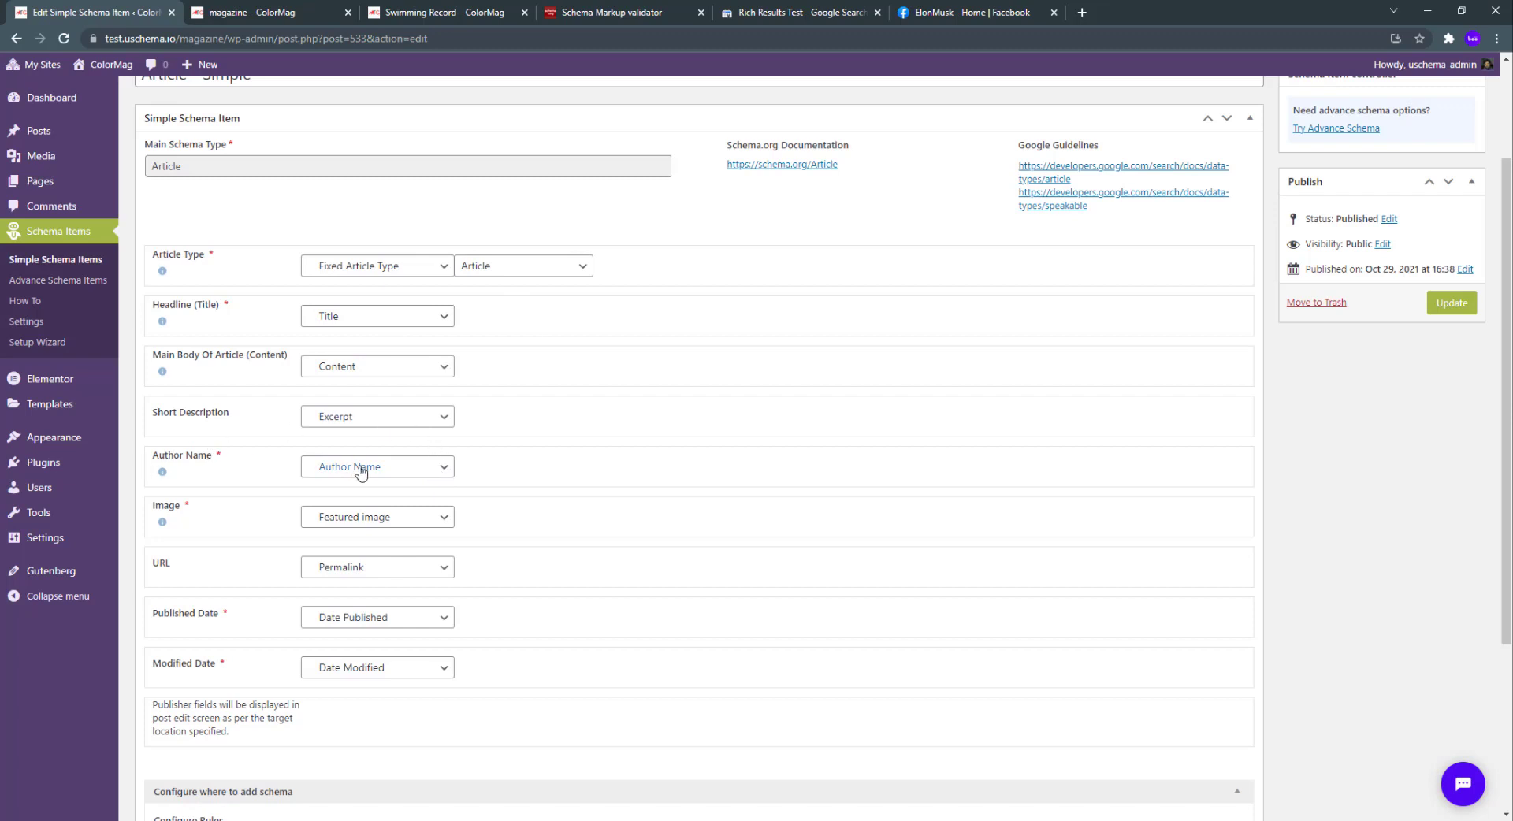
left_click(414, 469)
left_click(416, 469)
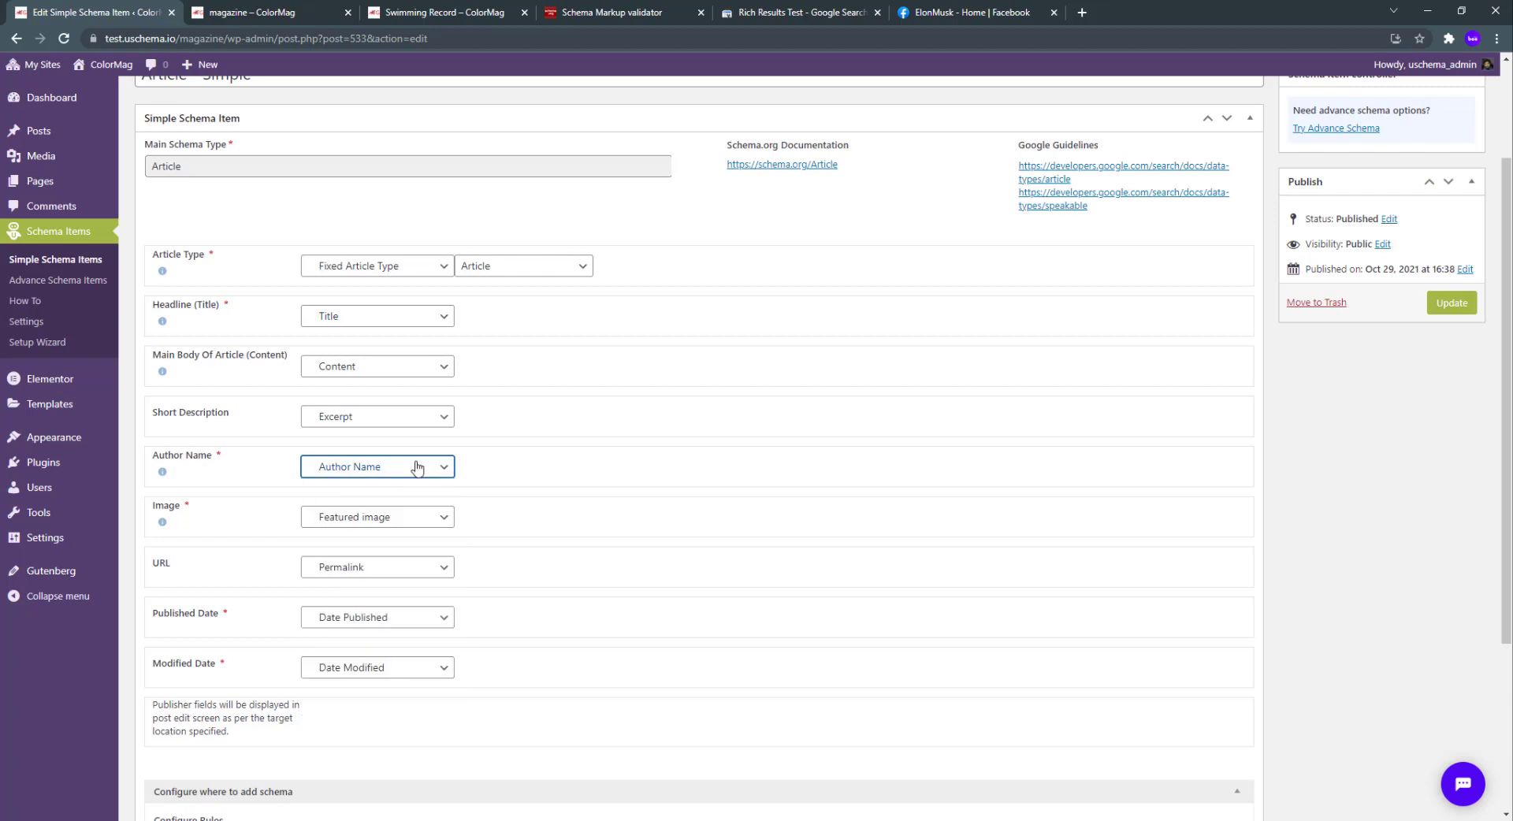
left_click(773, 11)
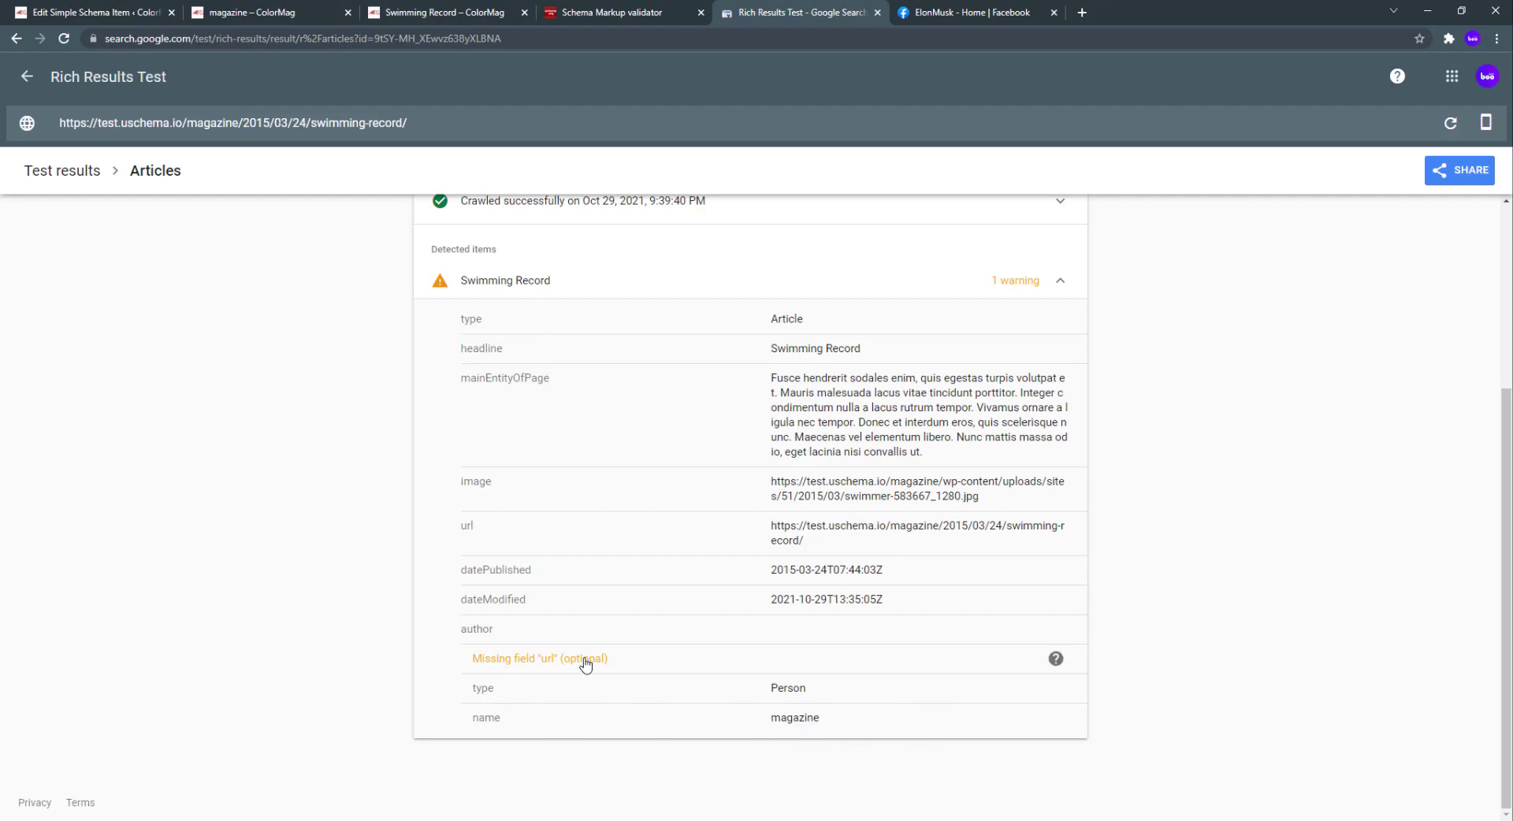
Return to the Simple Schema Items list in WordPress and move Article – Simple to the trash.
left_click(256, 8)
left_click(126, 8)
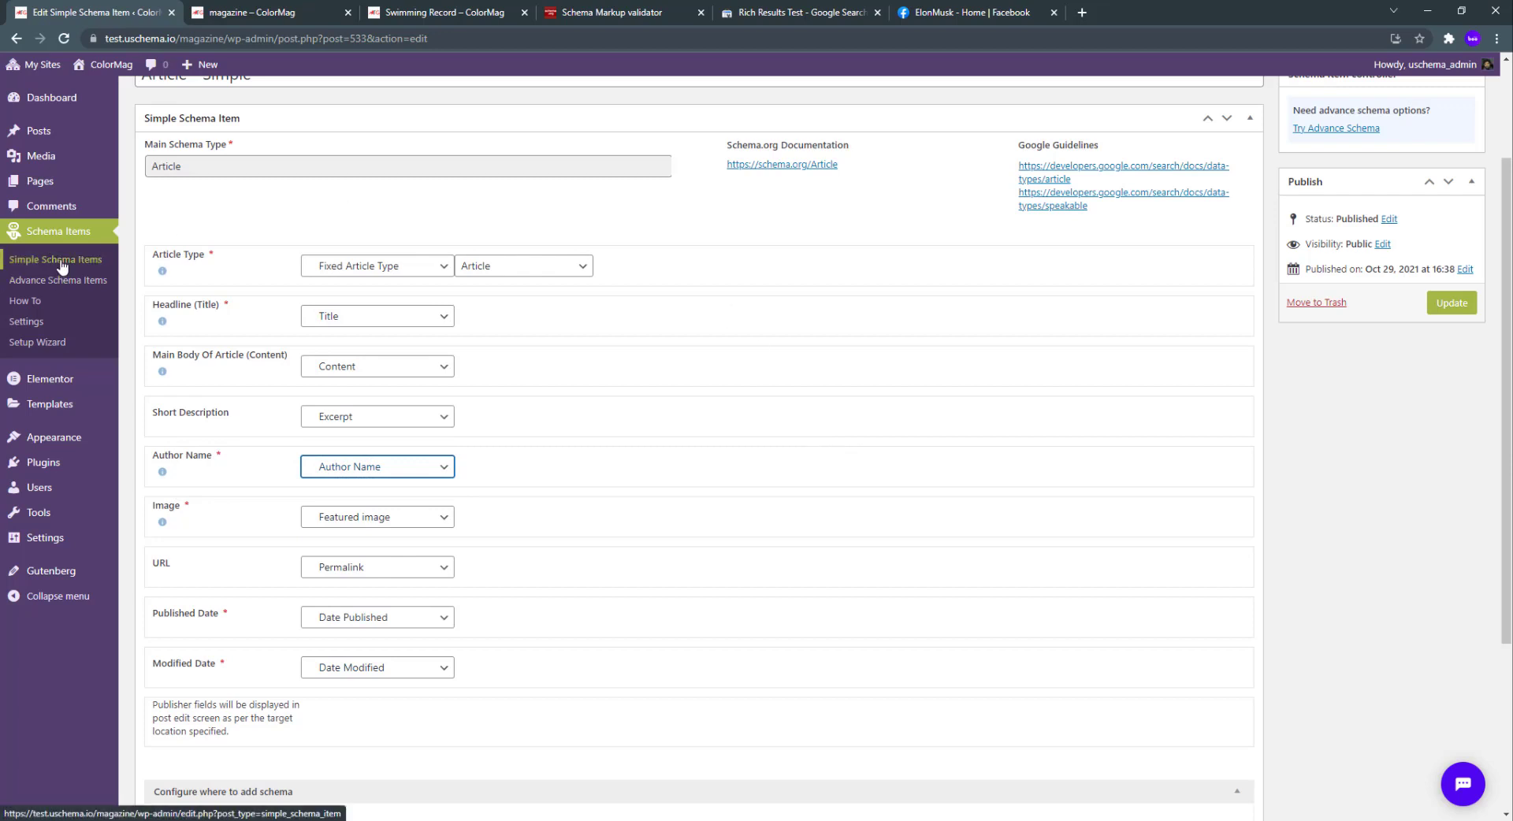
left_click(62, 267)
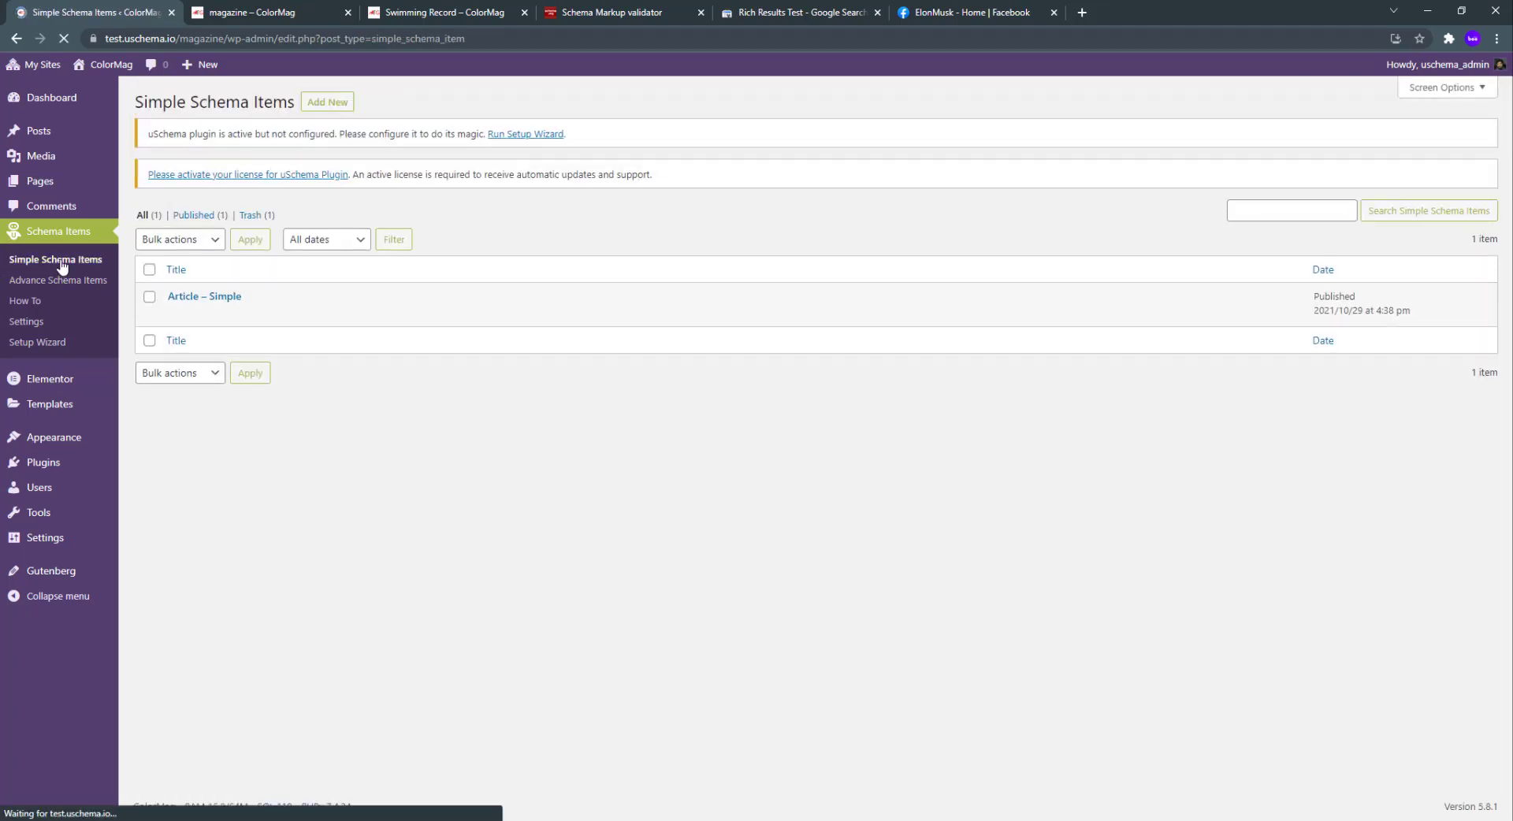
left_click(253, 315)
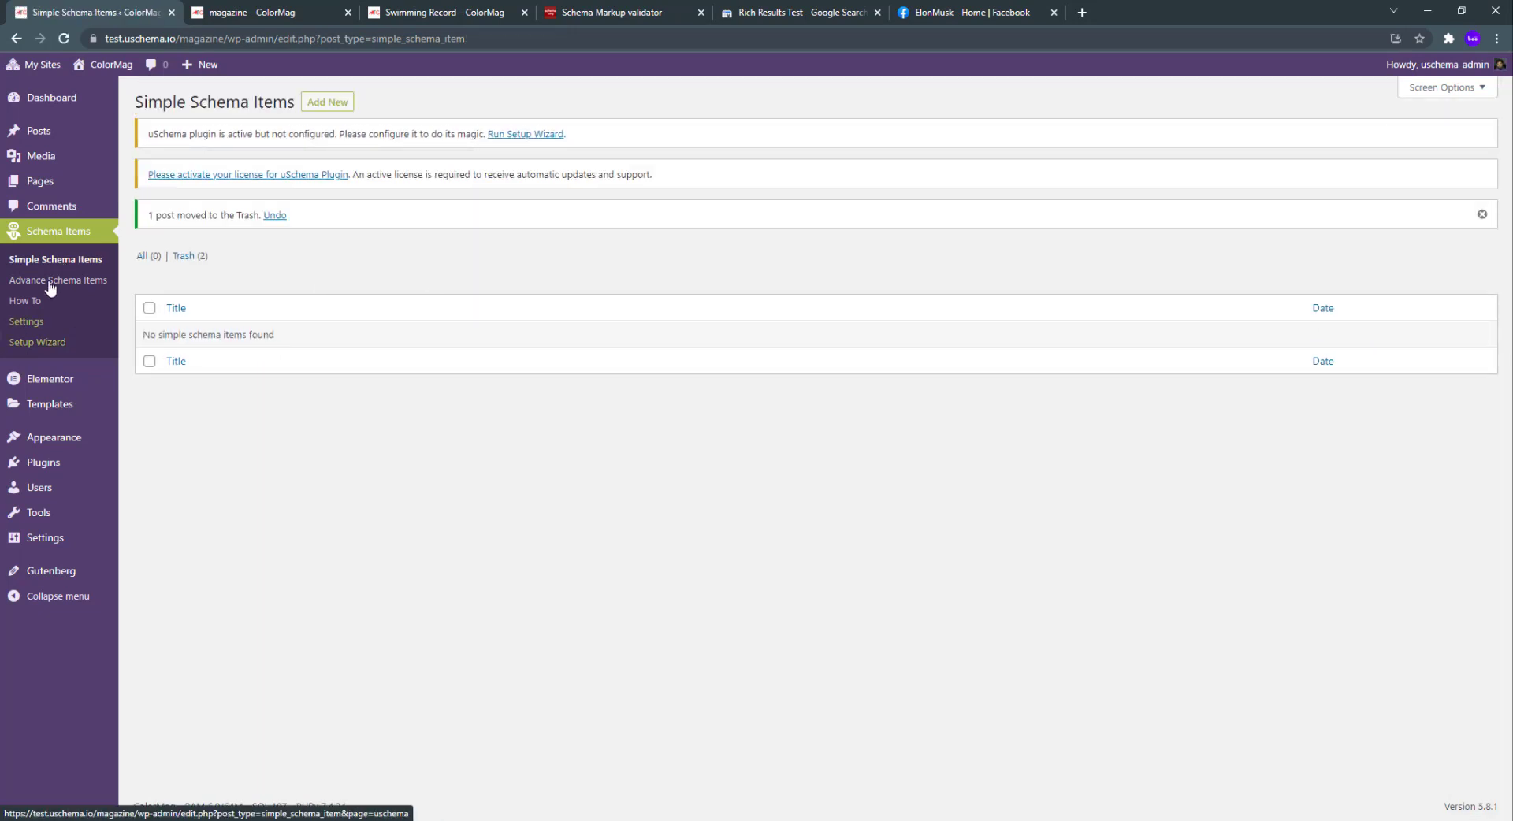
Create a new advance schema item by generating properties from the Article preset, and open it for review.
left_click(59, 279)
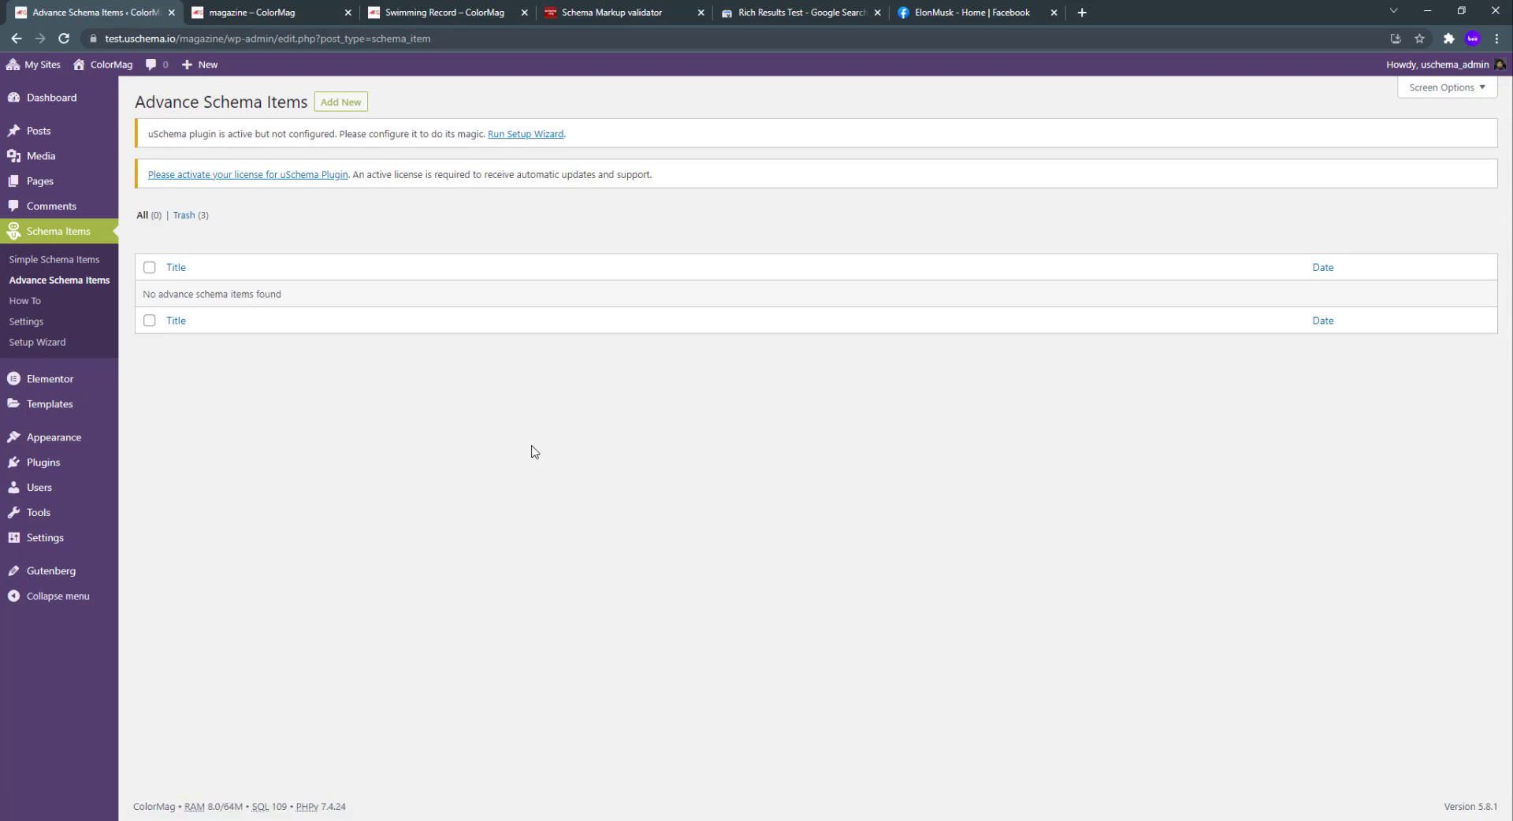
left_click(340, 103)
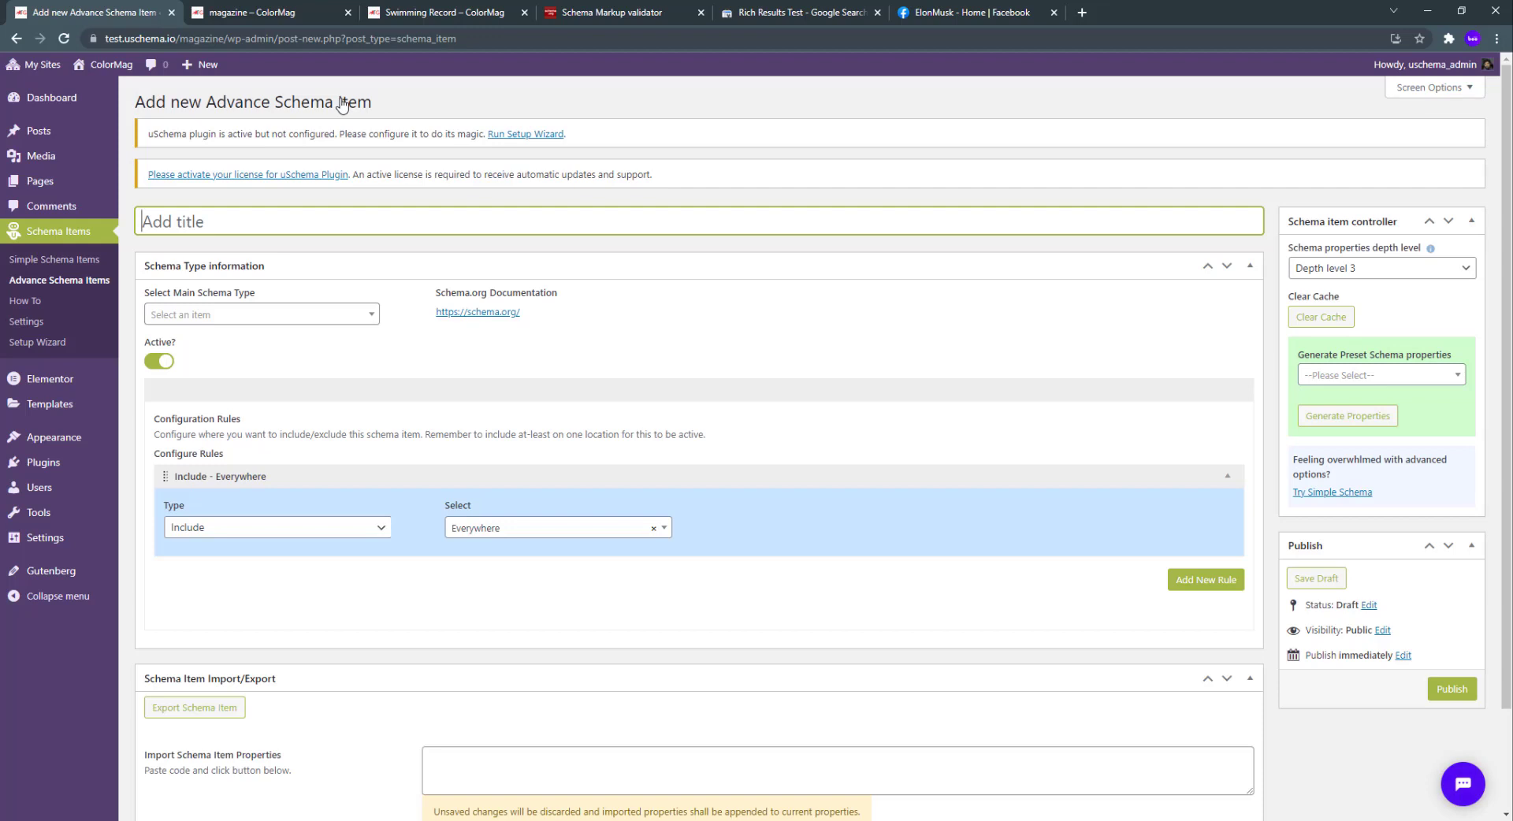
left_click(1341, 383)
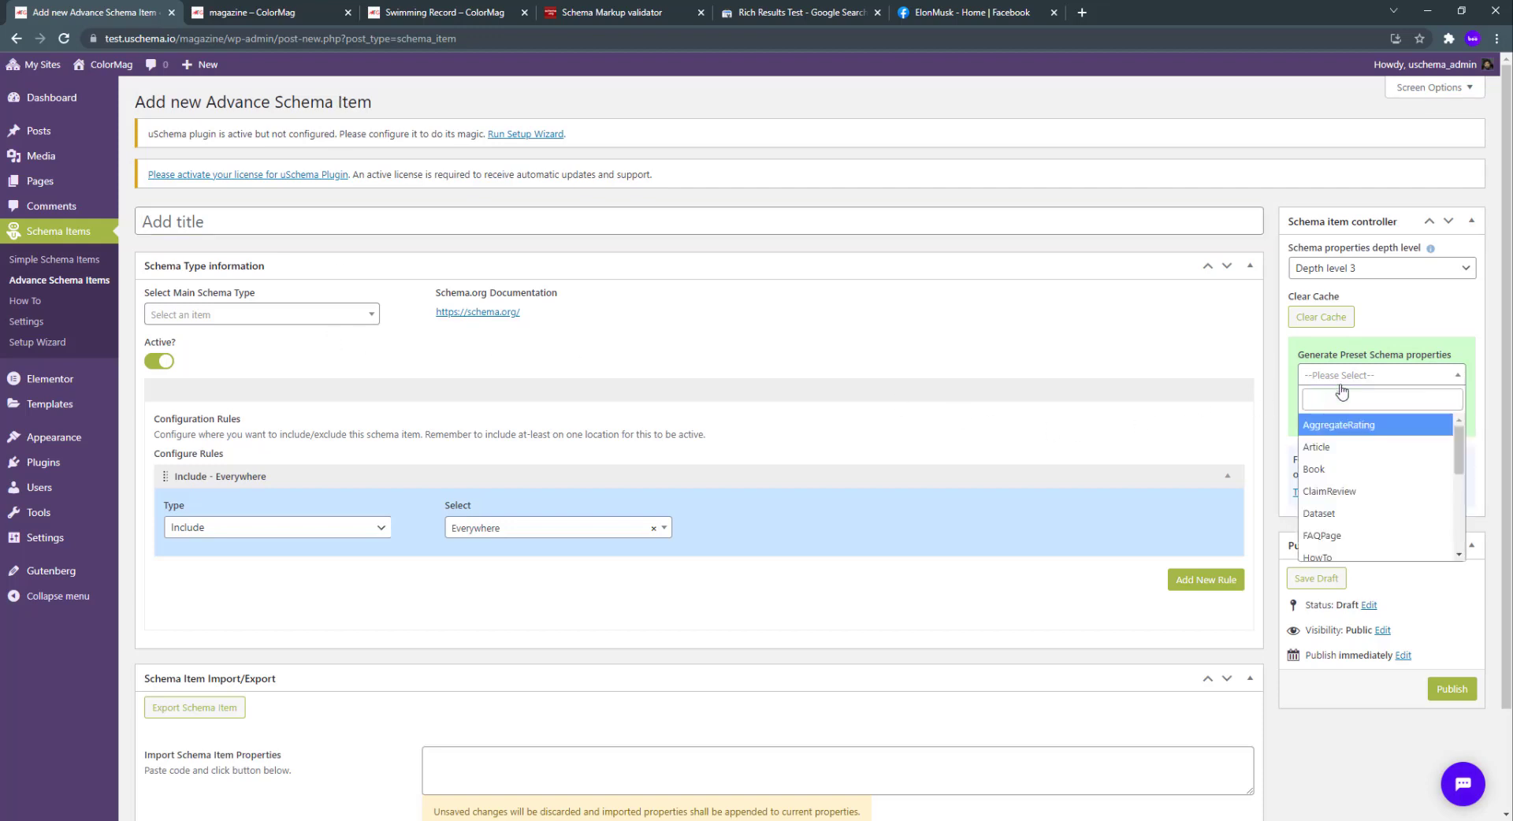
left_click(1341, 446)
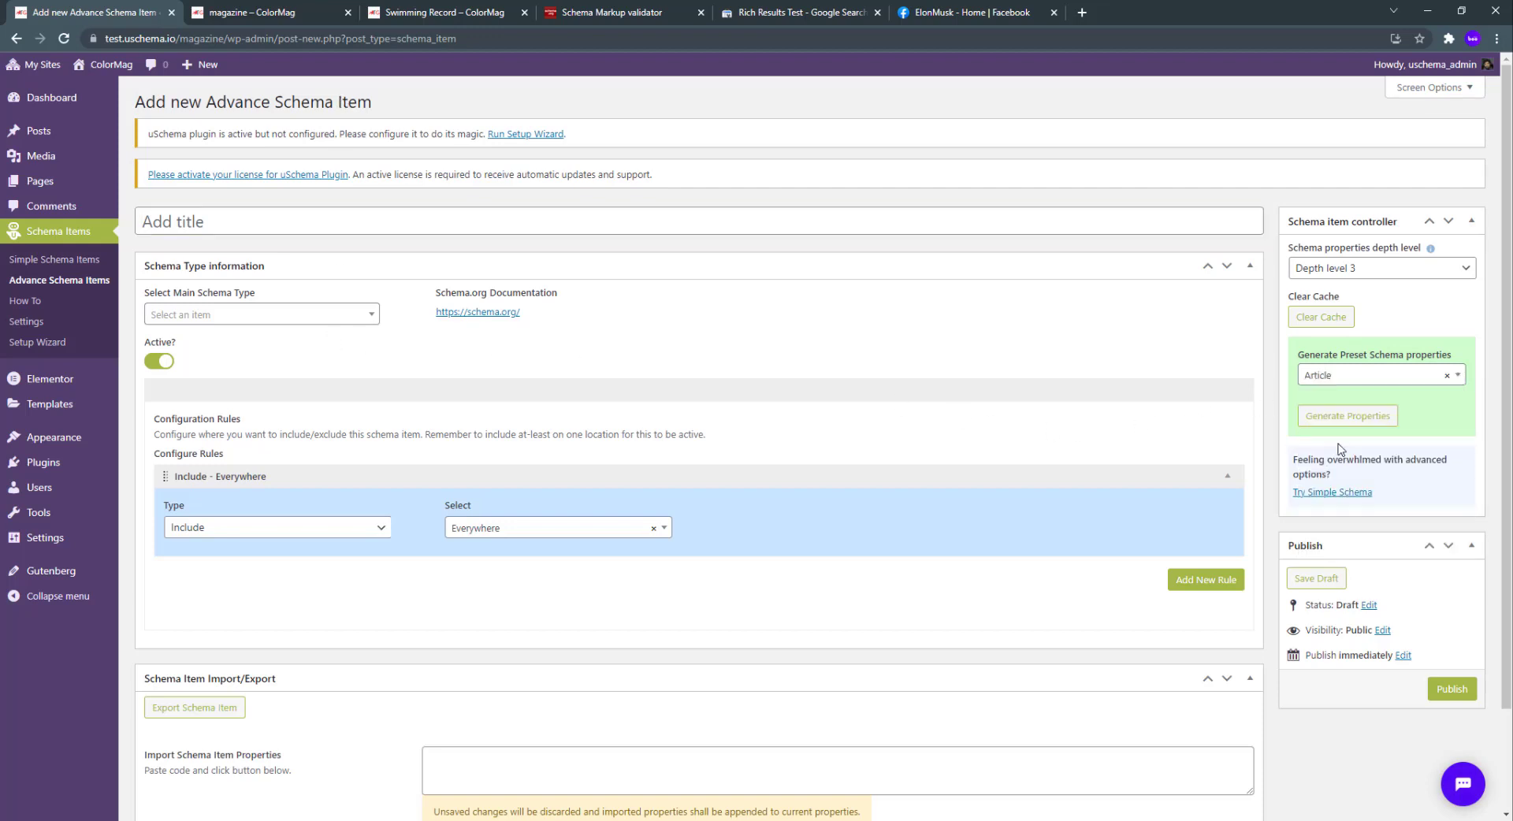
left_click(1361, 418)
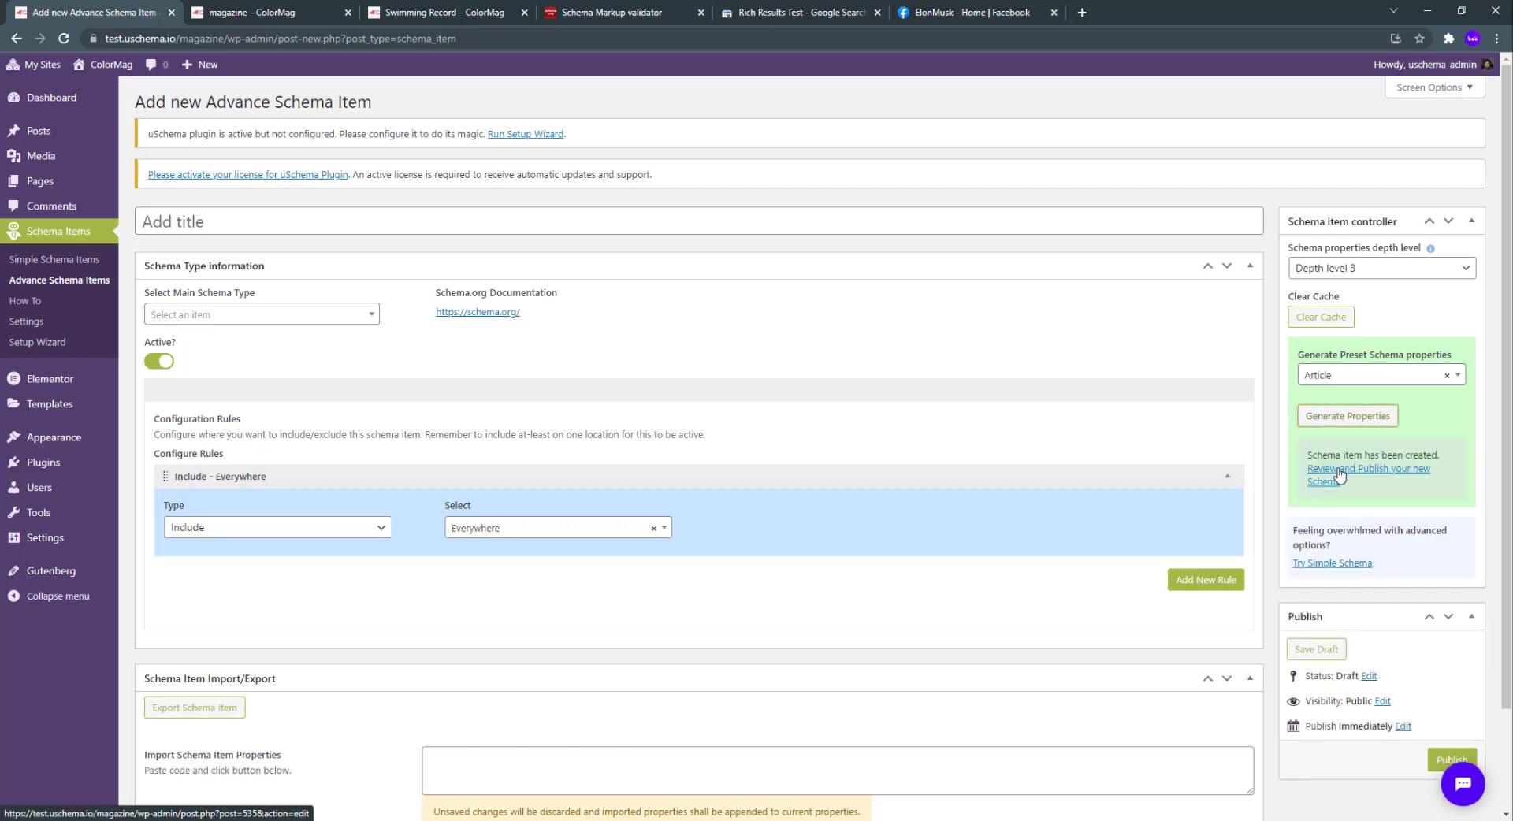
left_click(1337, 474)
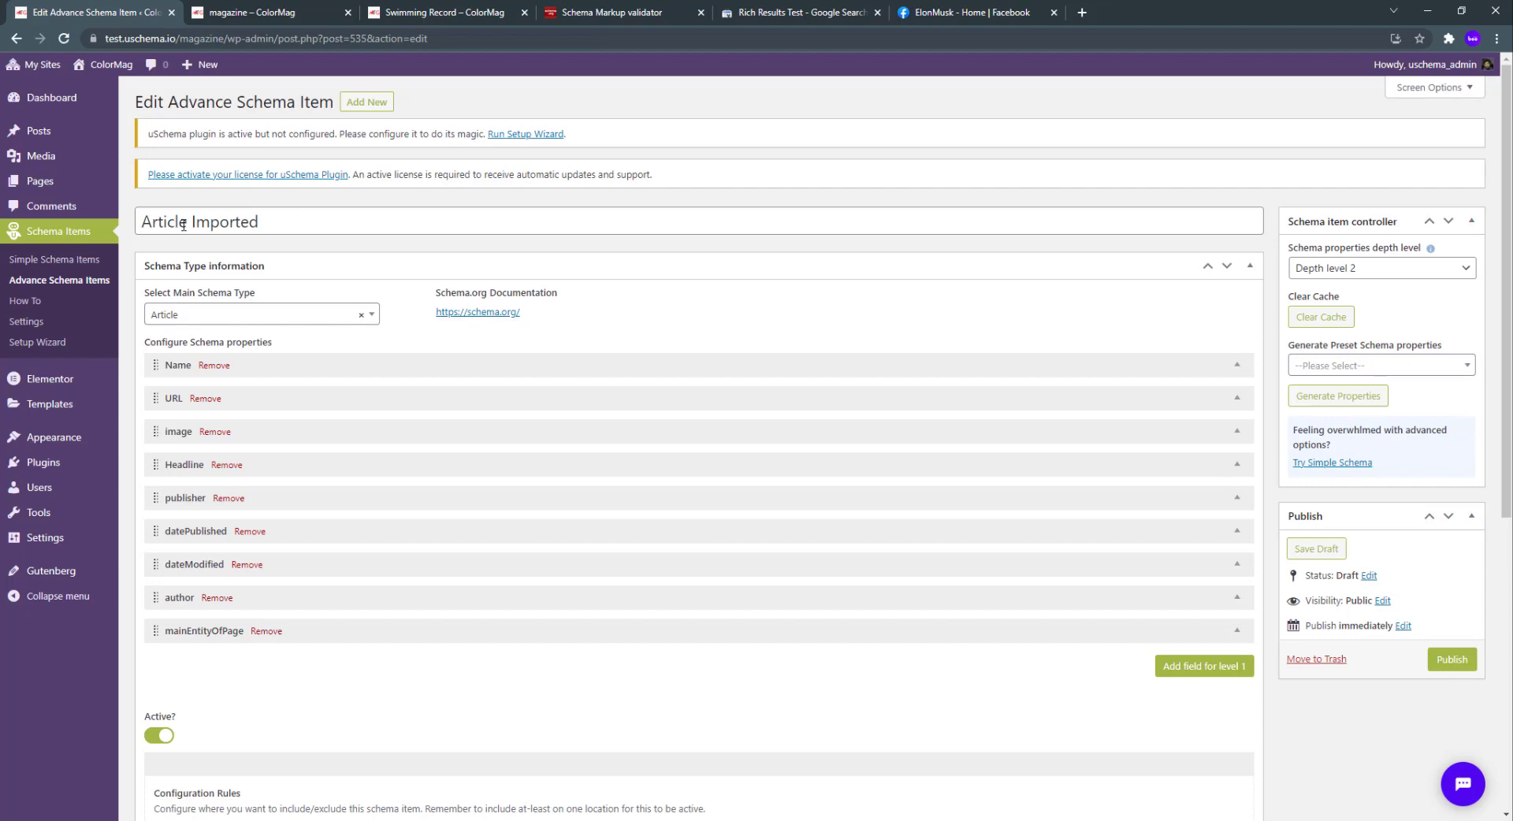
Rename the imported schema item as Article Adv.
left_click_drag(184, 225, 288, 225)
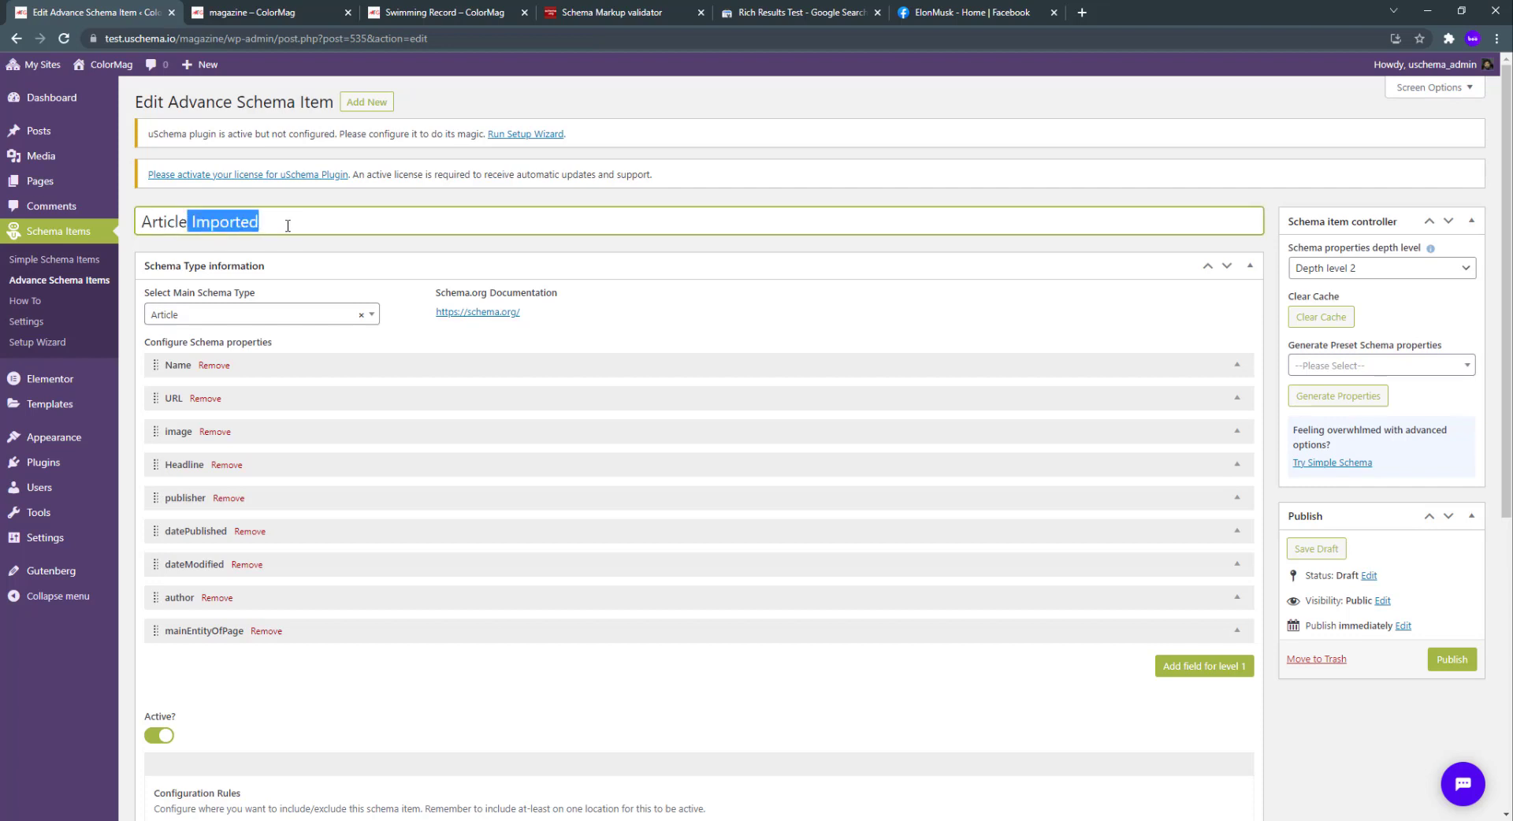
key("BackSpace")
type("A")
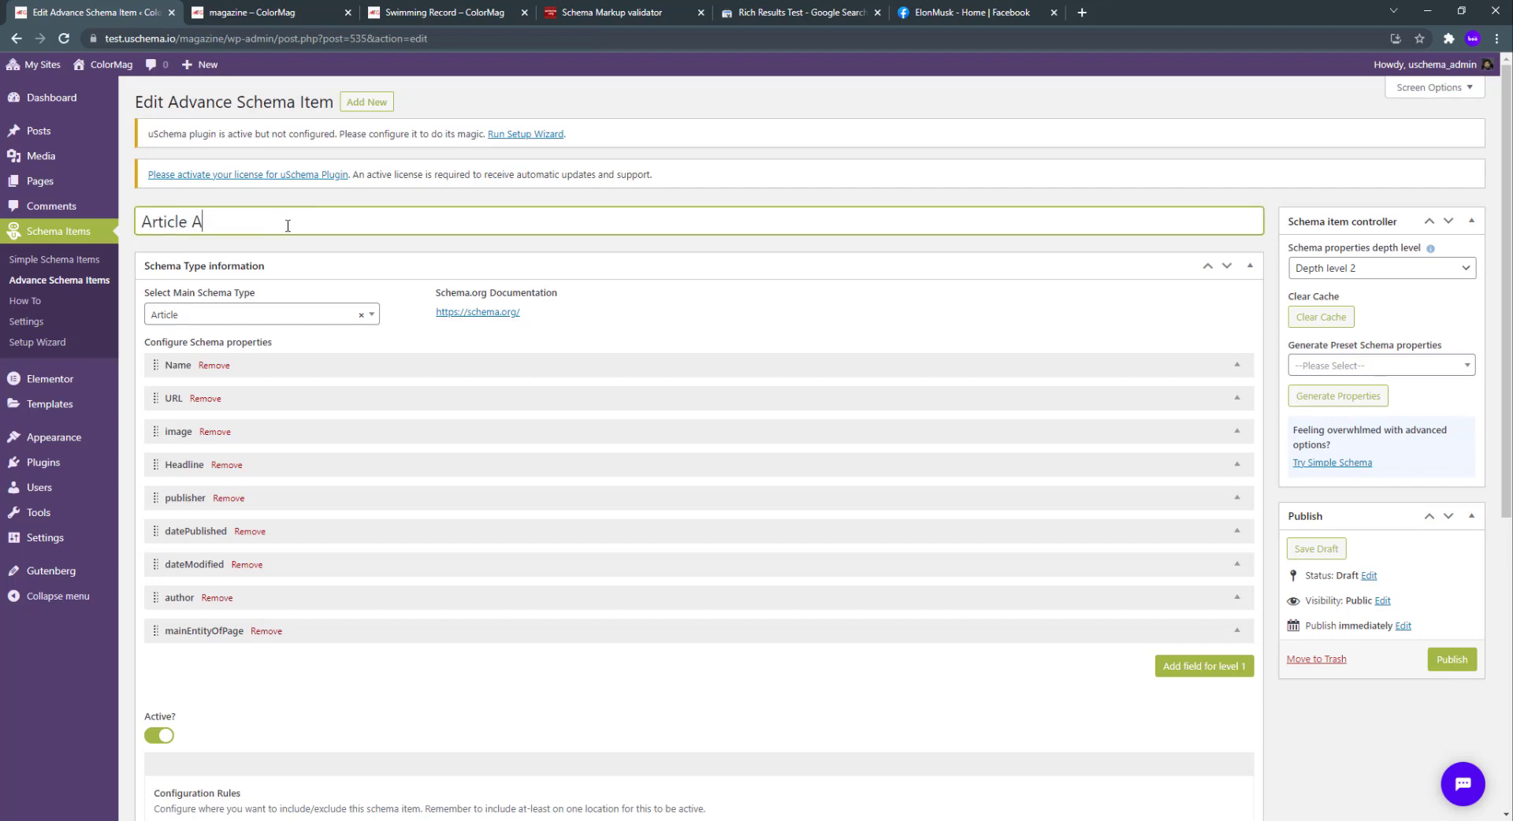
type("dv")
Check the settings of the schema item's Name, URL and publisher properties.
scroll(329, 335, "down", 2)
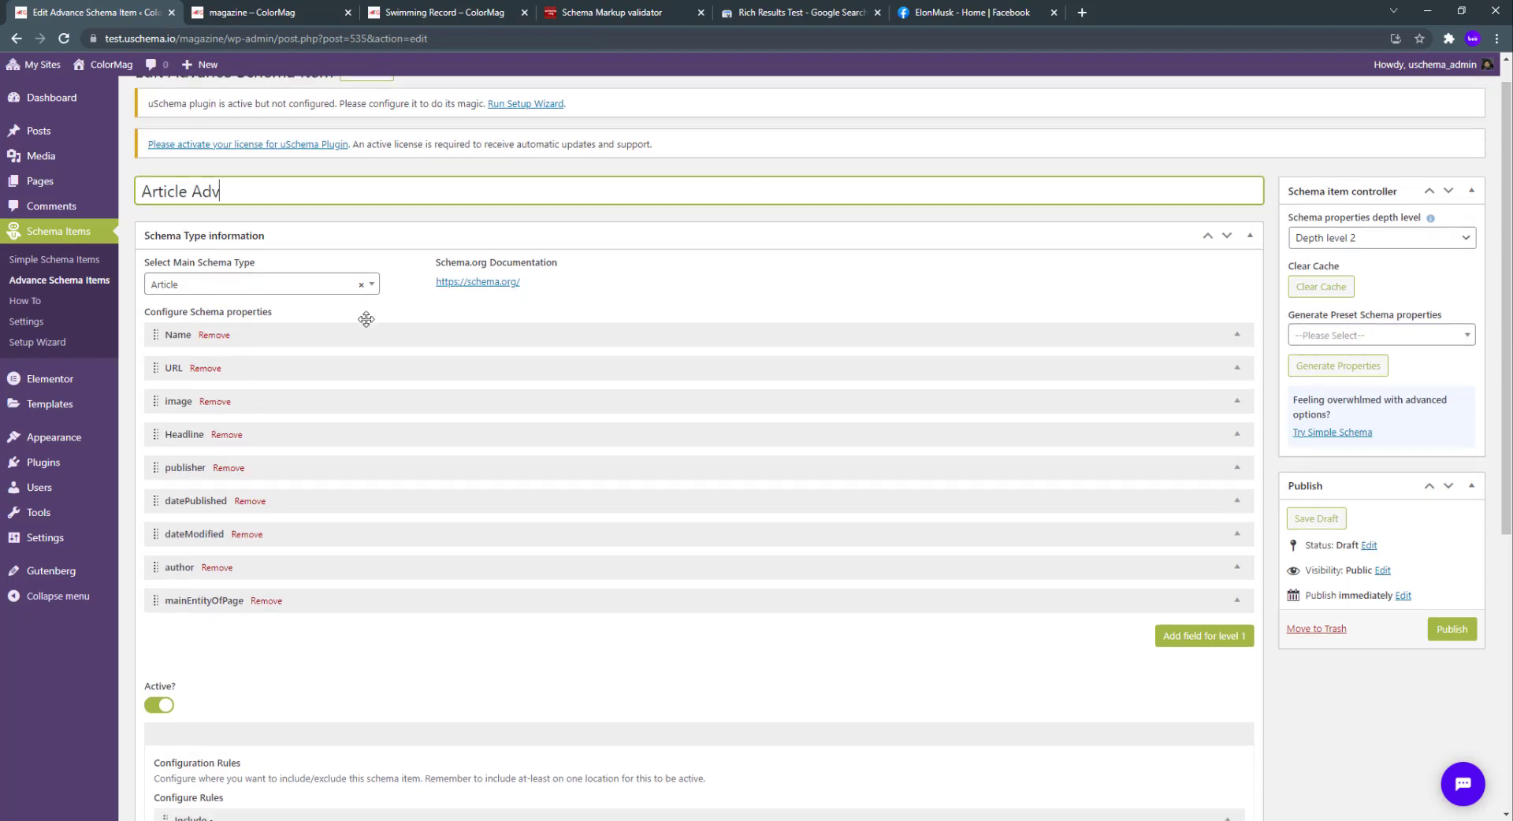
left_click(319, 217)
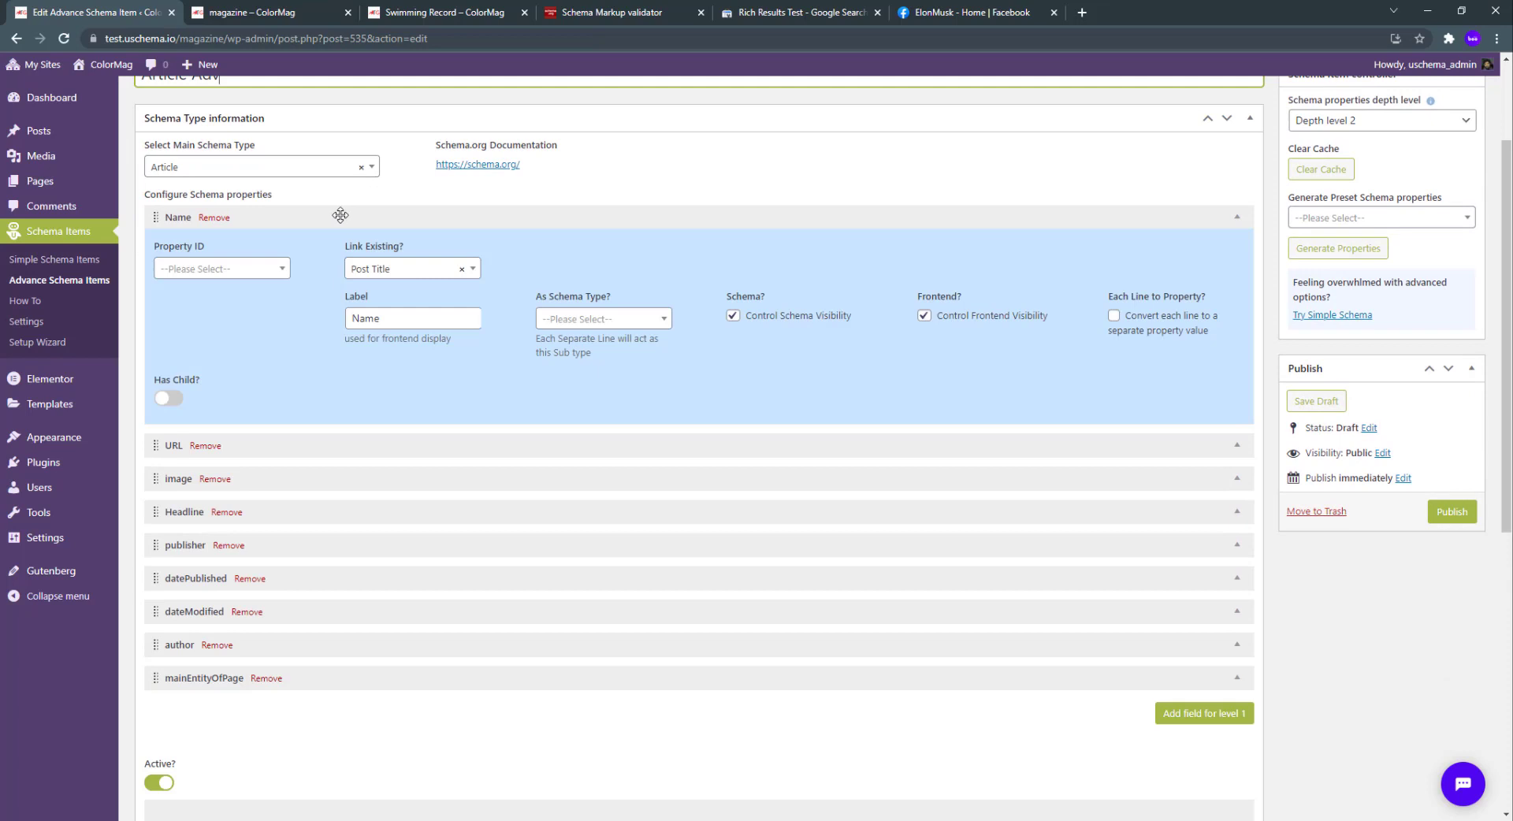
left_click(339, 216)
left_click(286, 252)
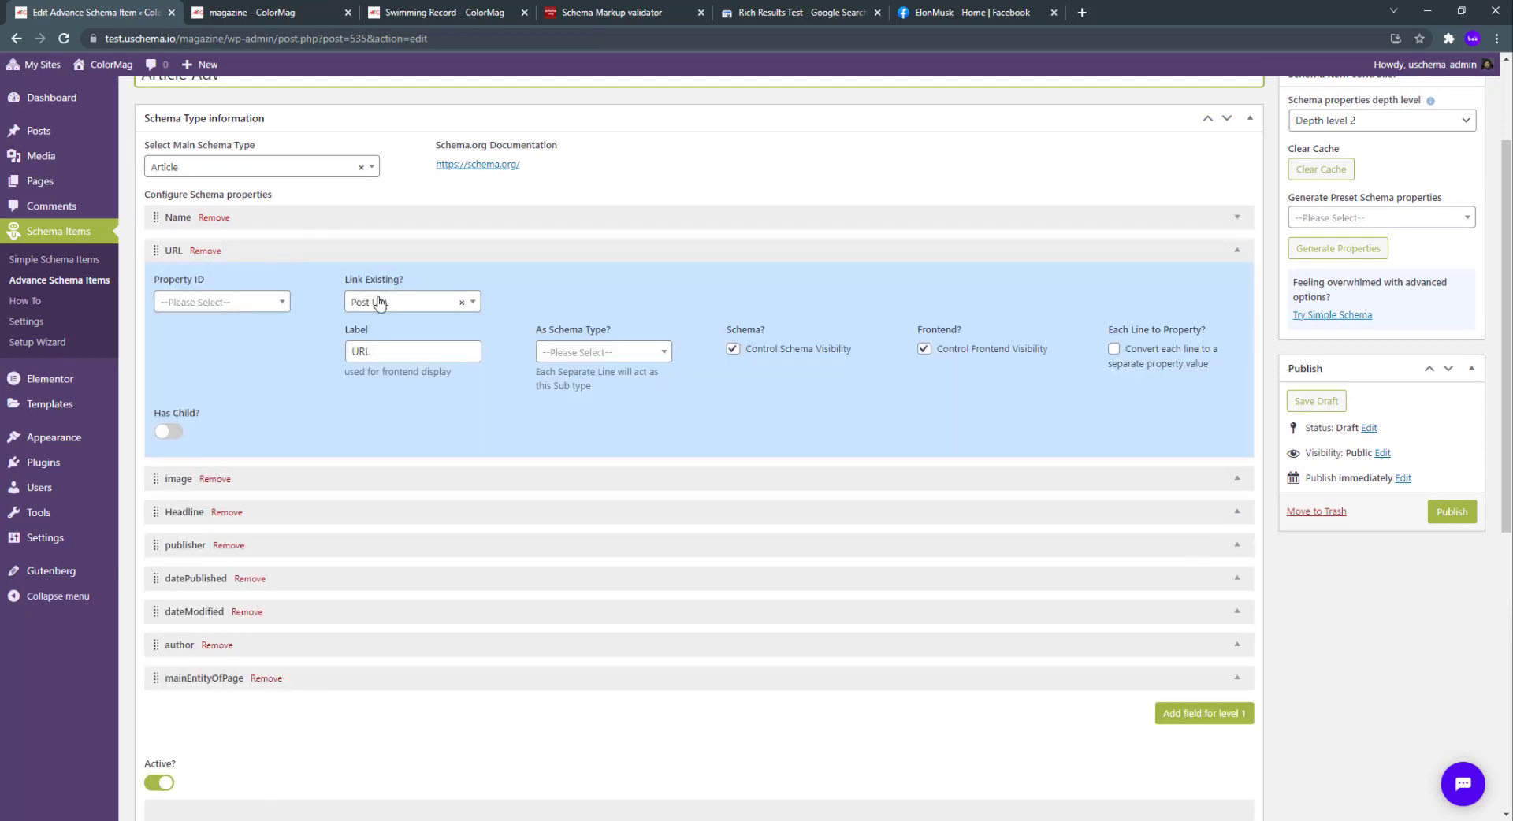
left_click(350, 249)
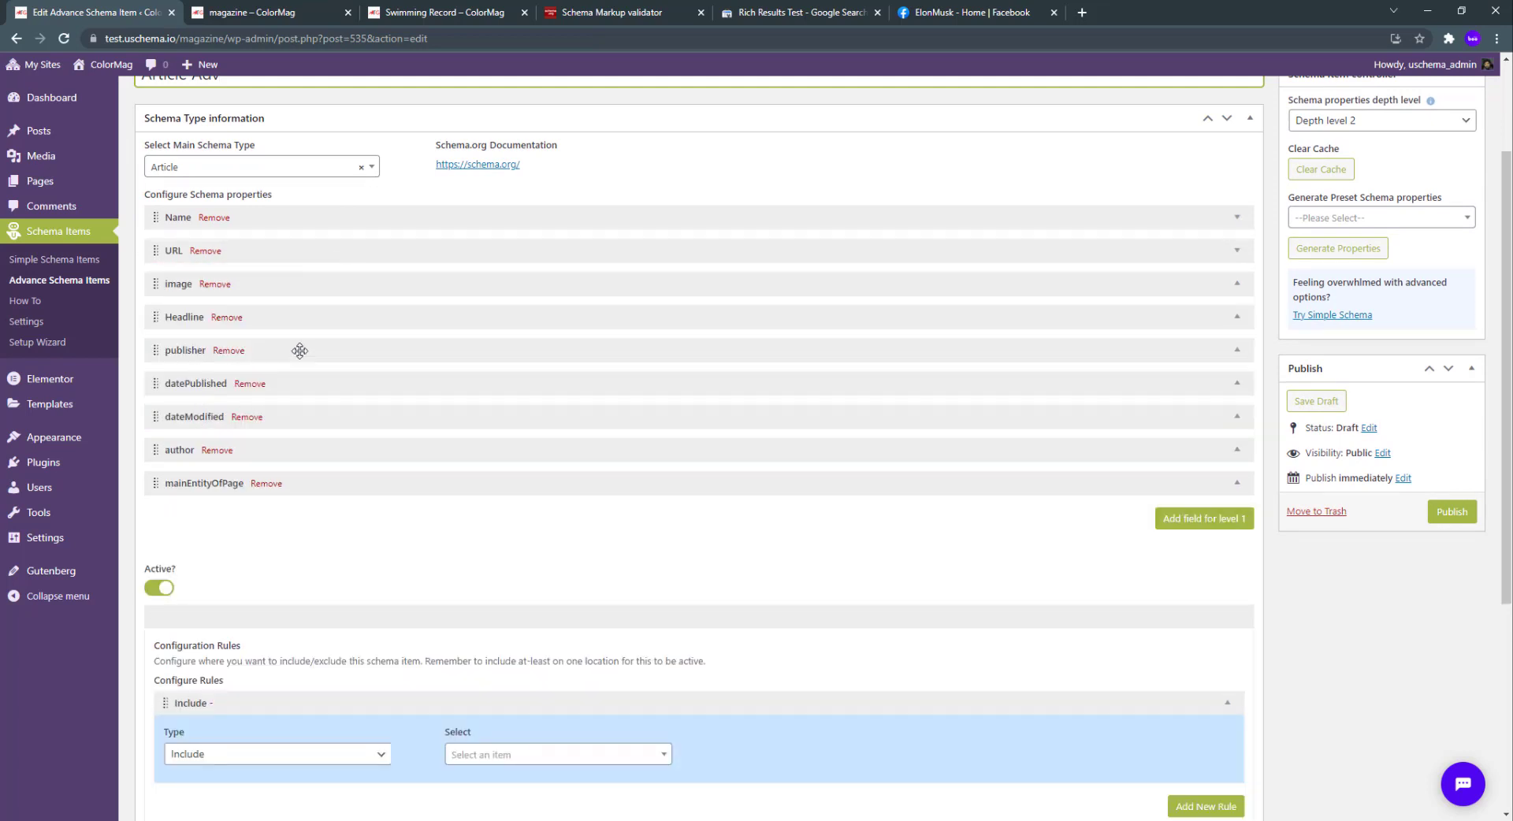
left_click(299, 349)
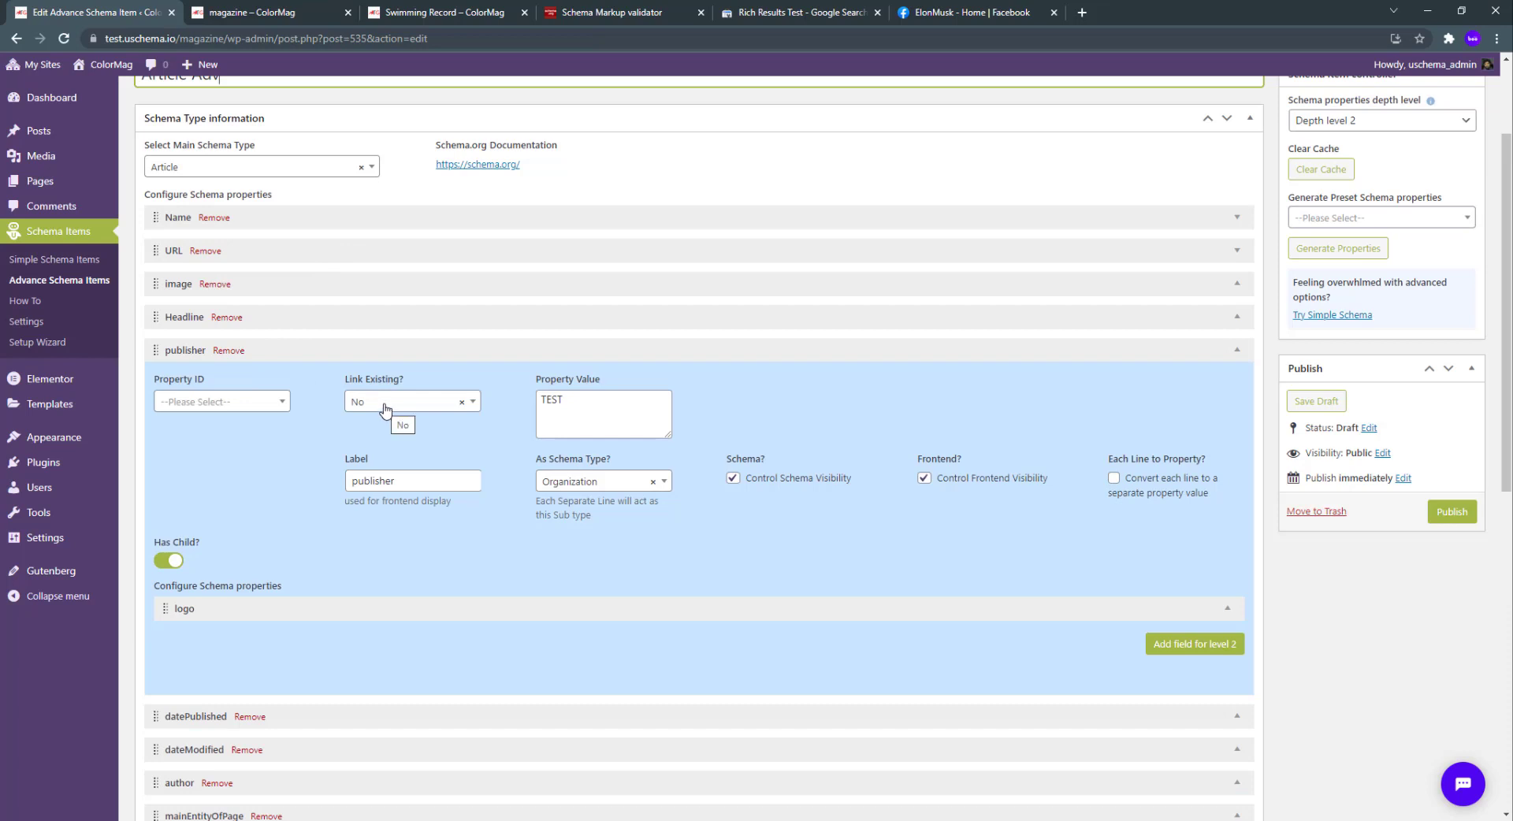
left_click(395, 350)
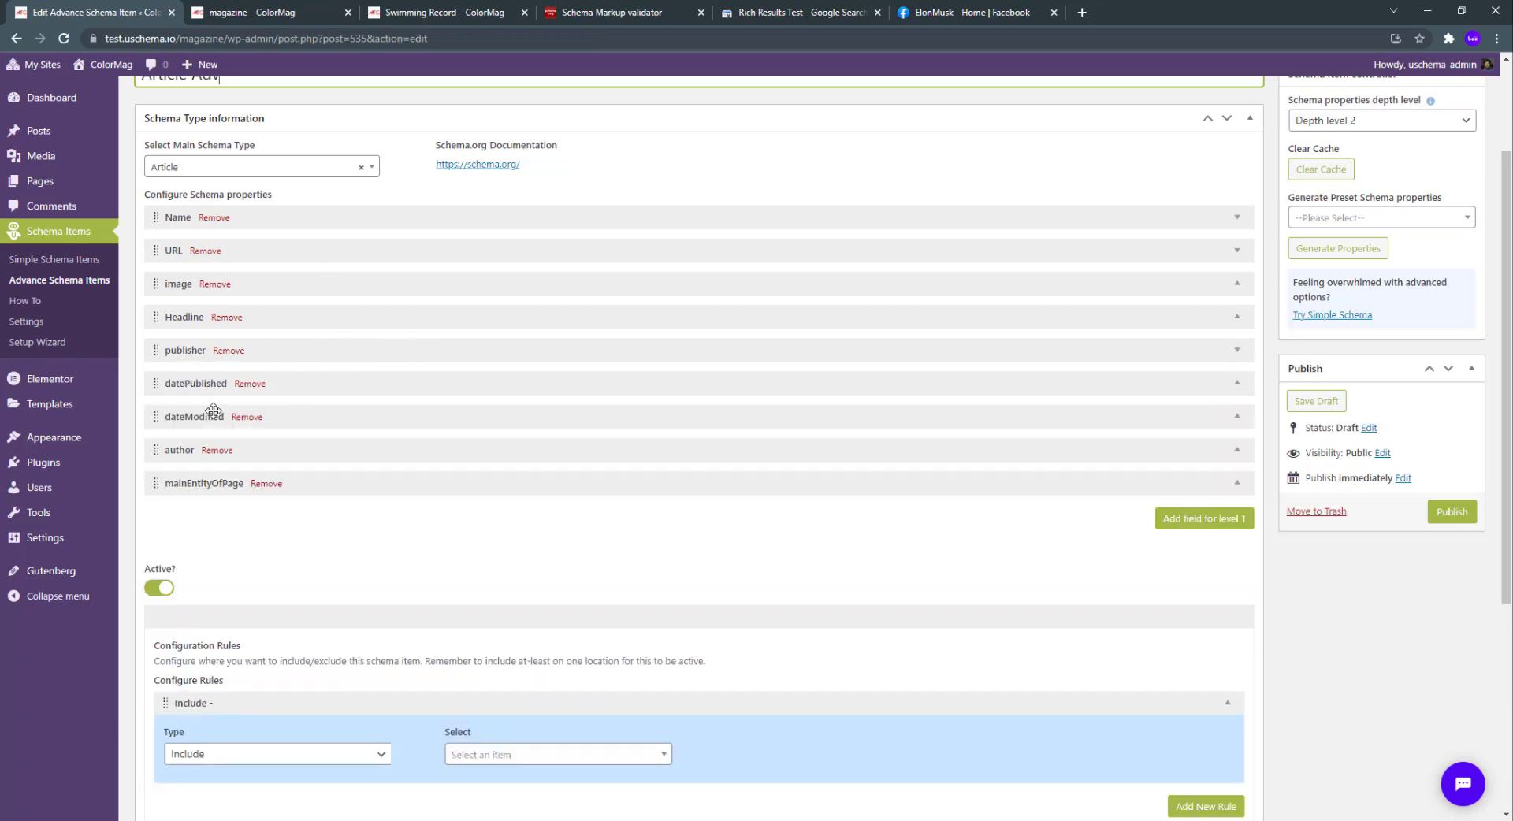
Check the settings of the schema item's author property.
left_click(343, 453)
scroll(461, 409, "down", 2)
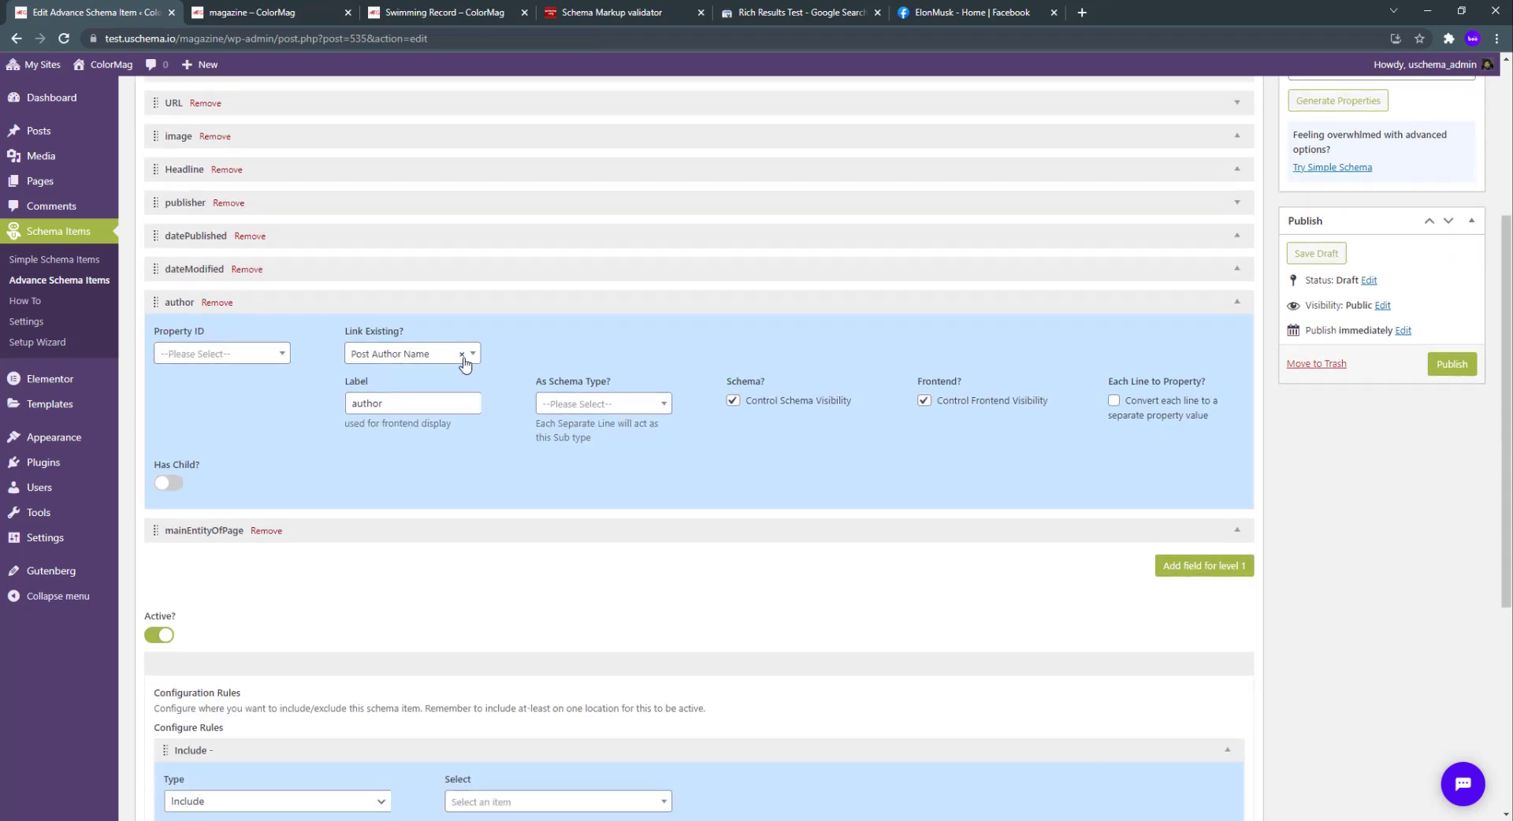
left_click(407, 301)
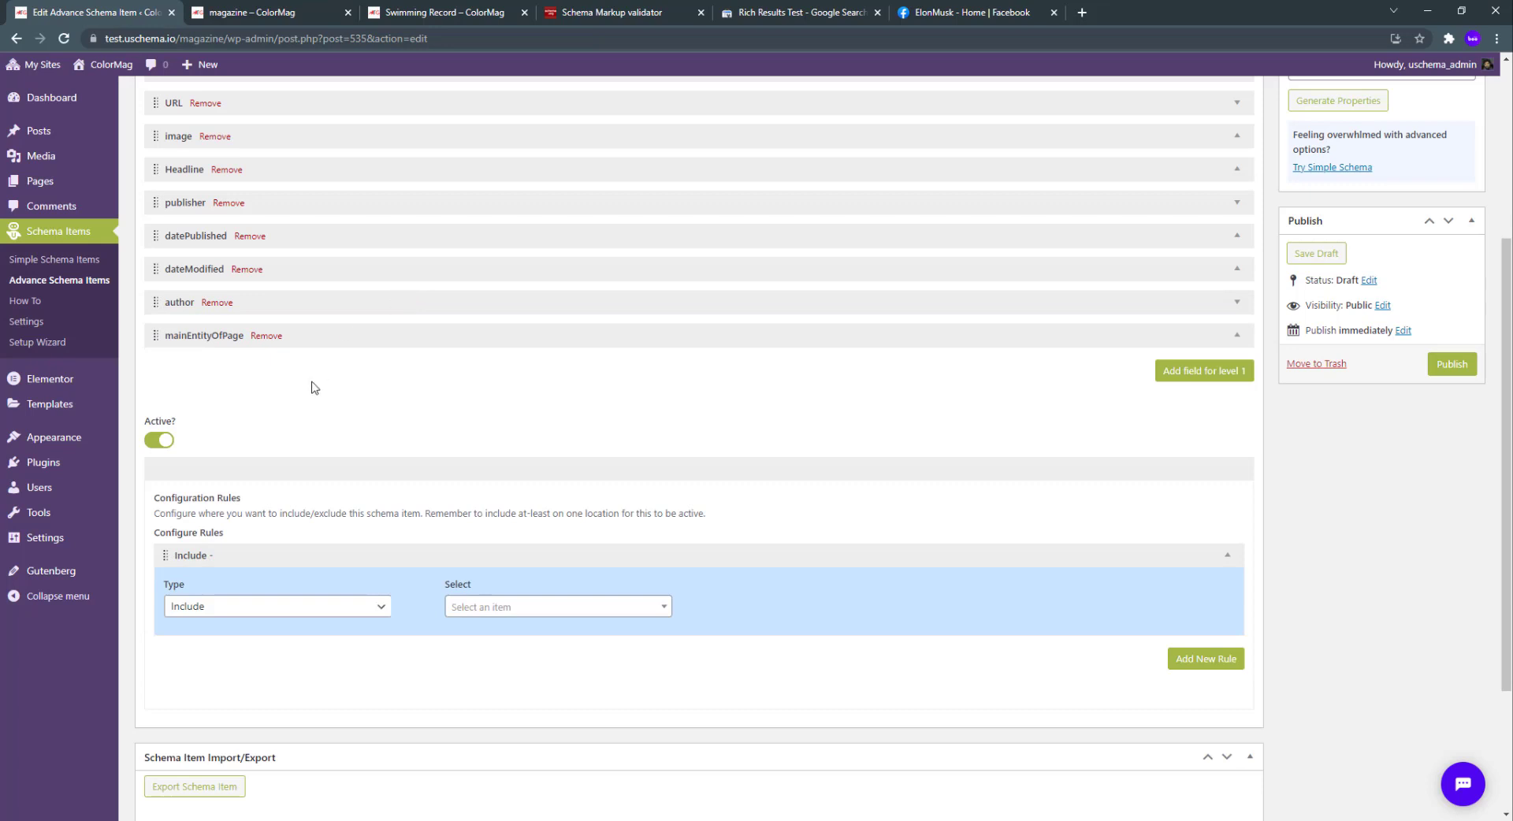
Set the include rule to Posts - All and publish the Article Adv schema item.
scroll(430, 477, "down", 2)
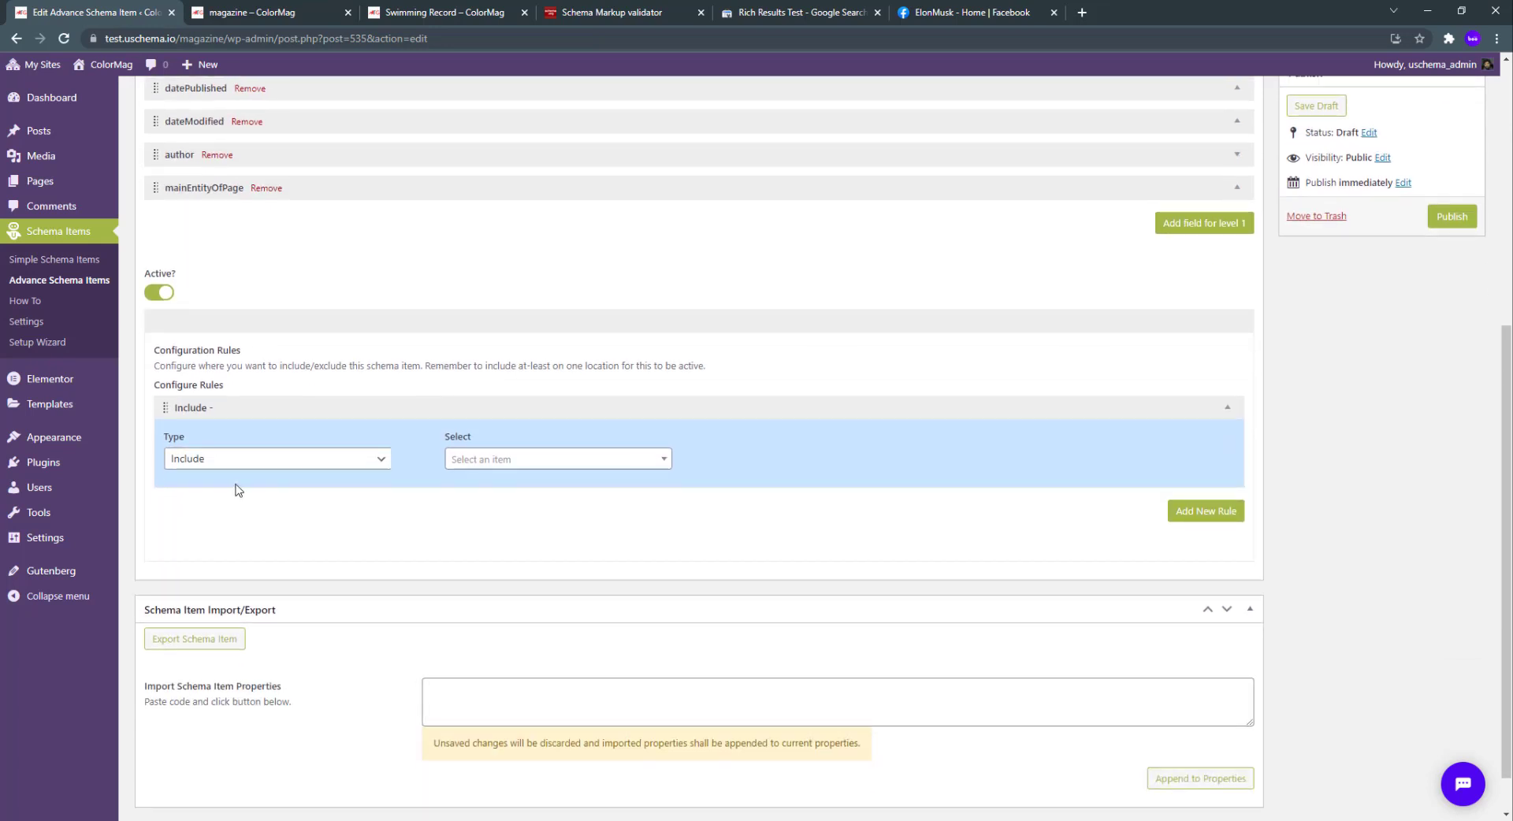
left_click(520, 463)
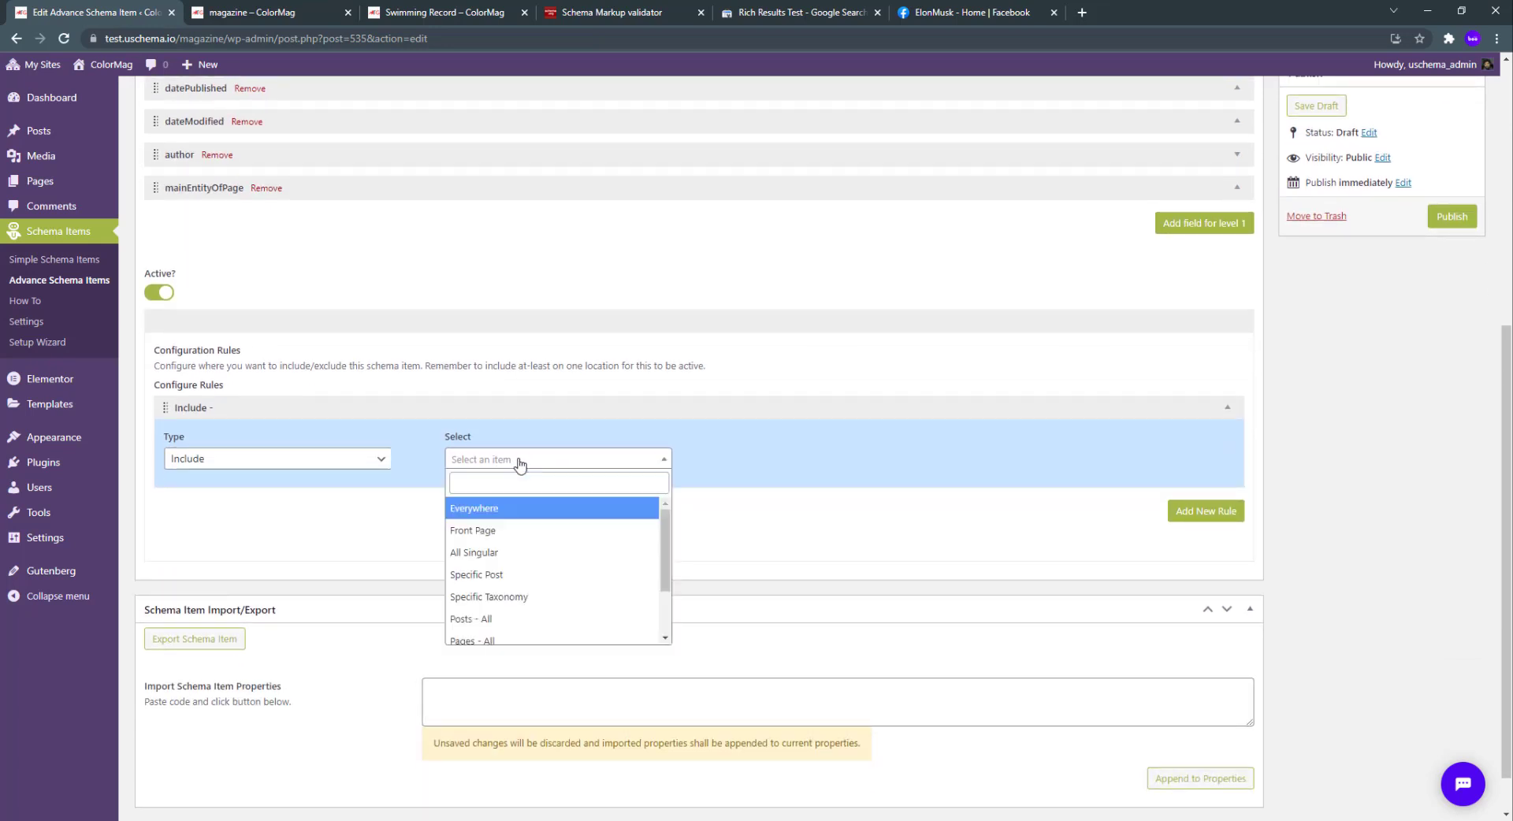
left_click(503, 620)
scroll(1011, 470, "up", 2)
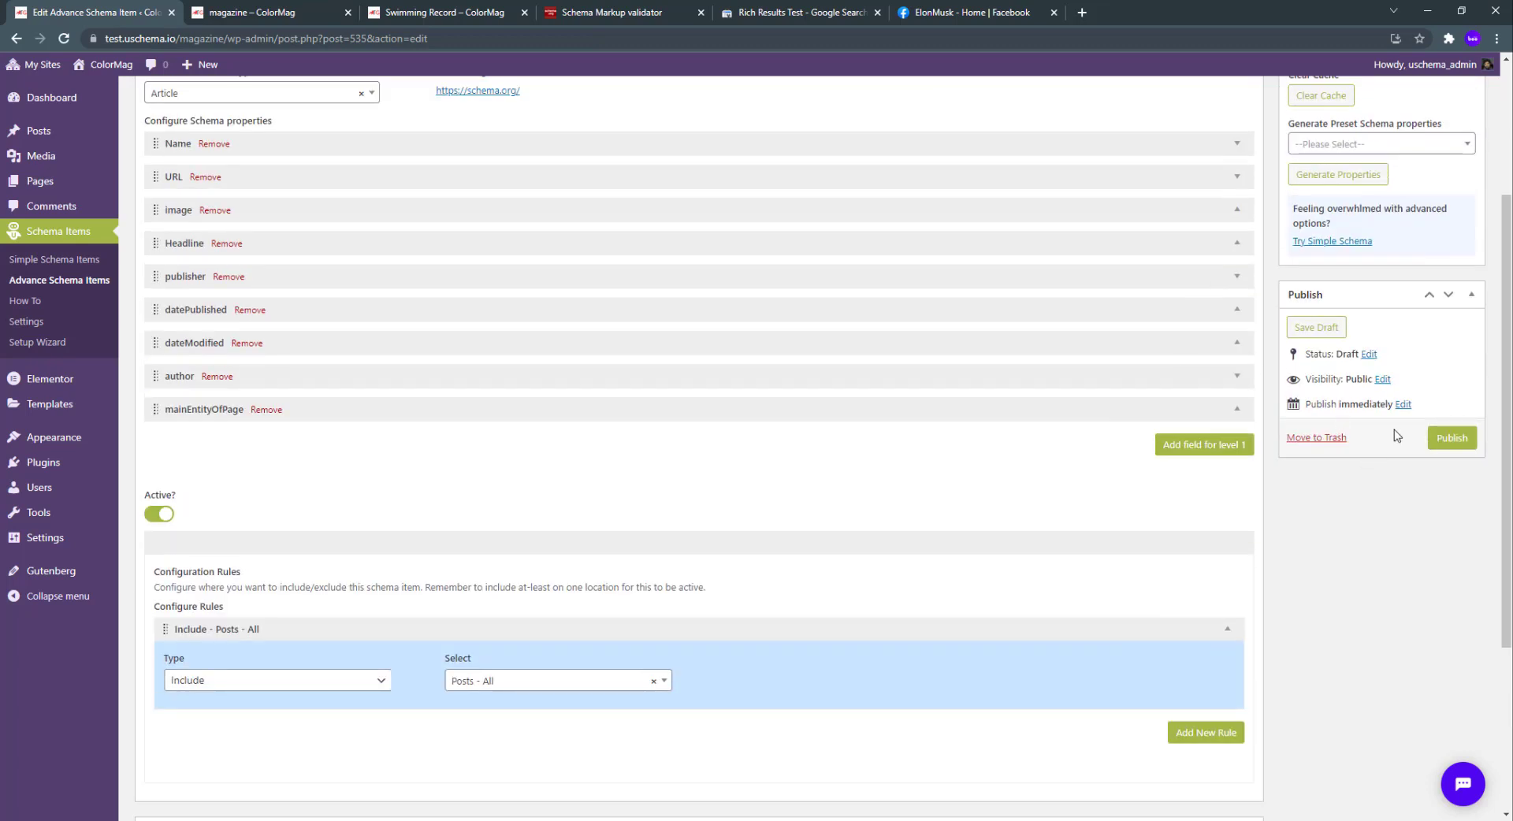
left_click(1452, 438)
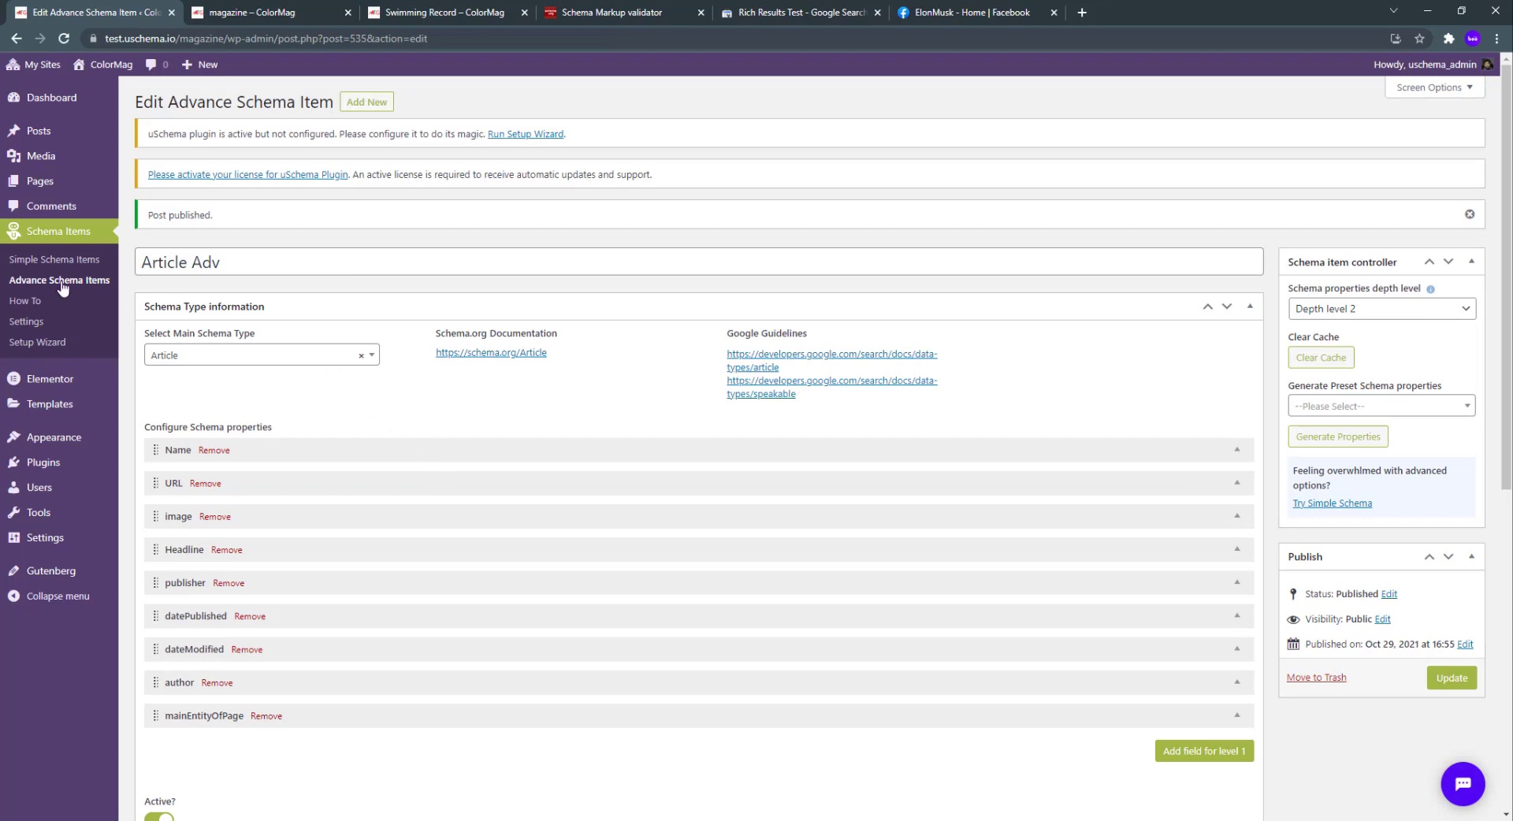
Make Article Adv the default schema item for Posts in the uSchema post type settings and save them.
left_click(63, 322)
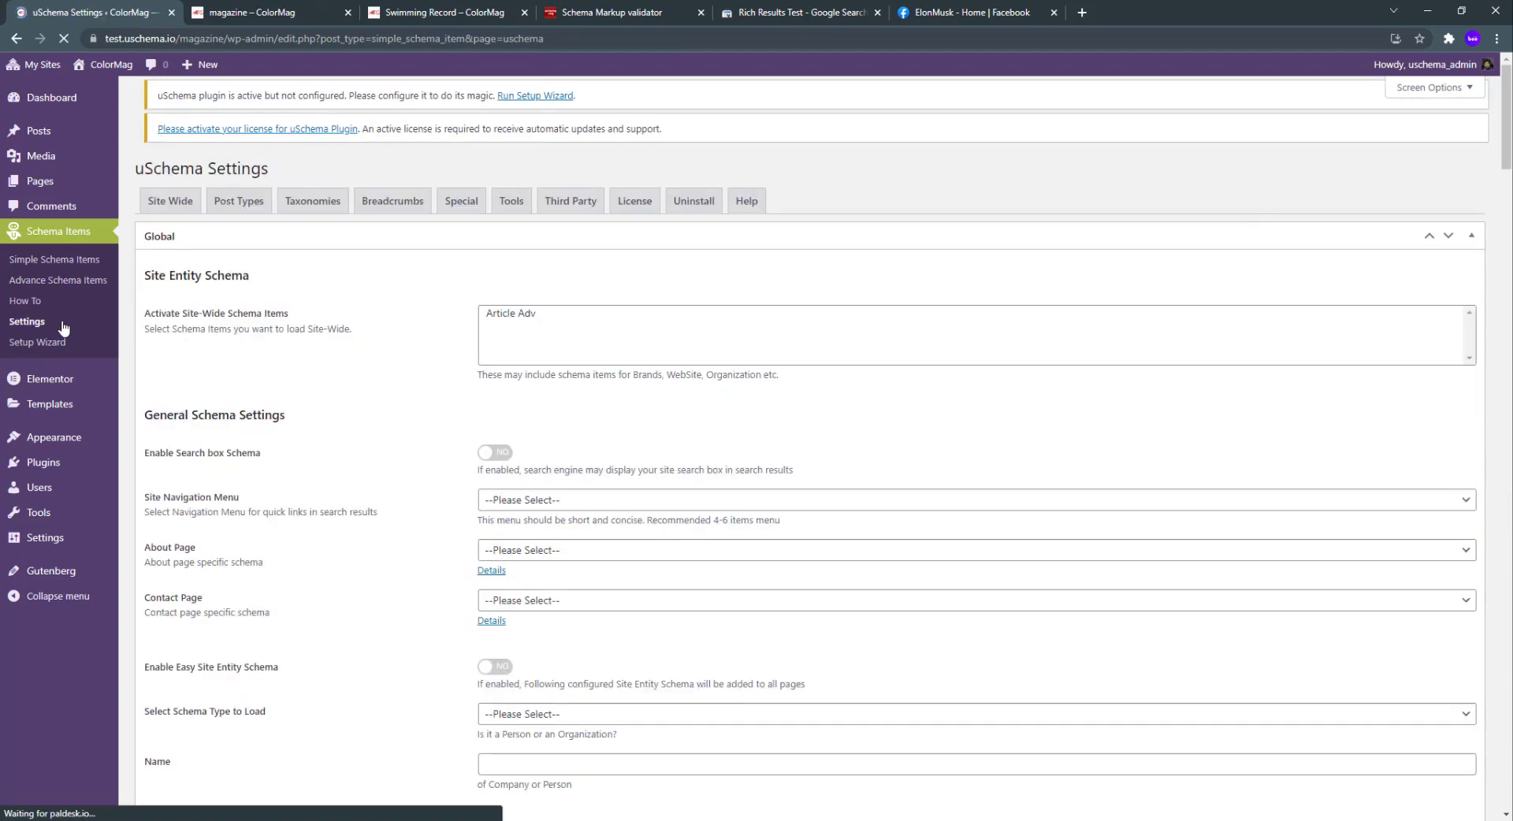
left_click(227, 226)
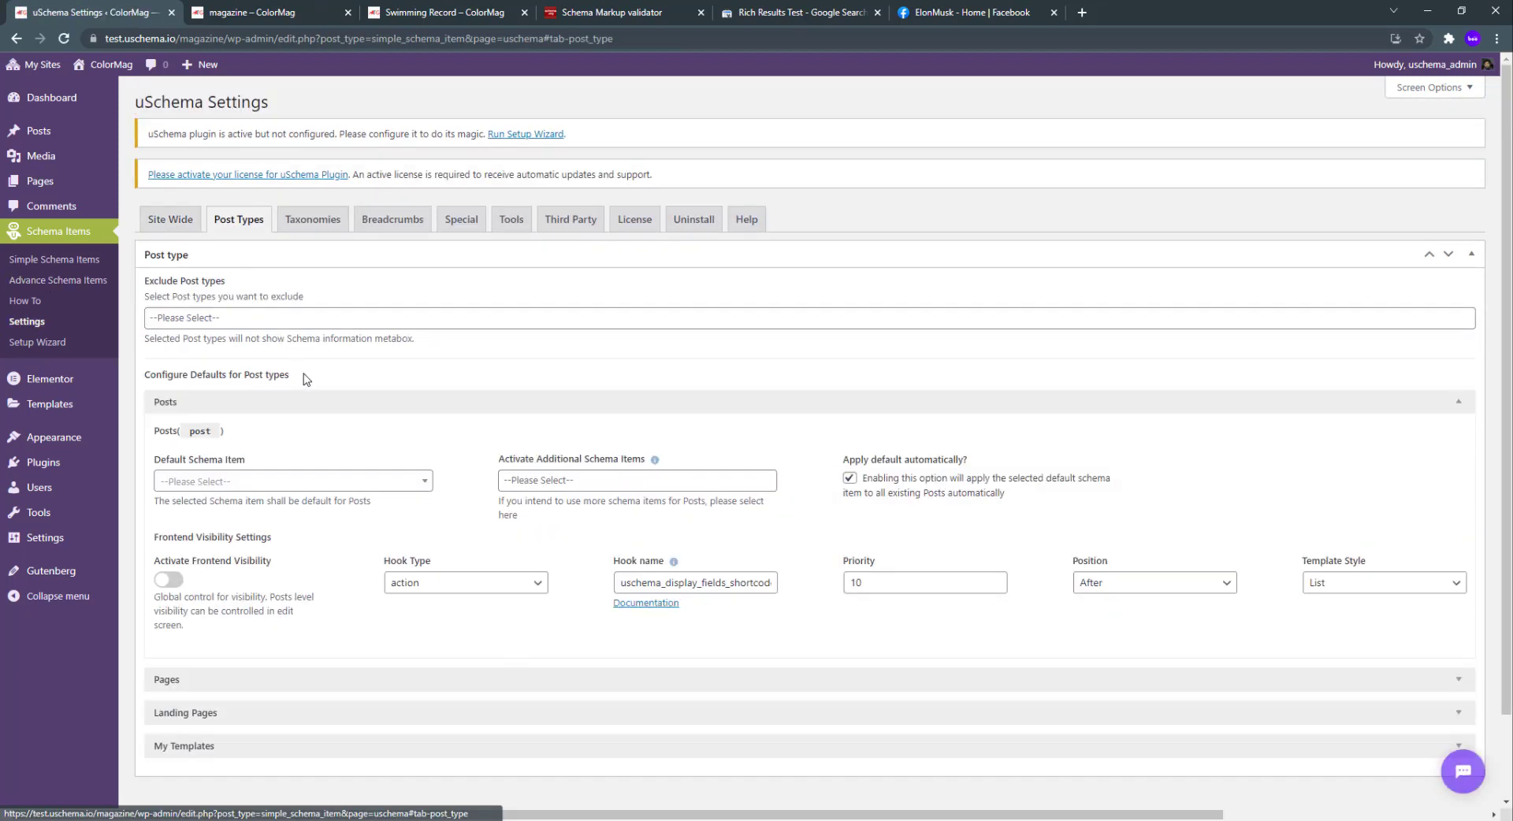
scroll(383, 433, "down", 1)
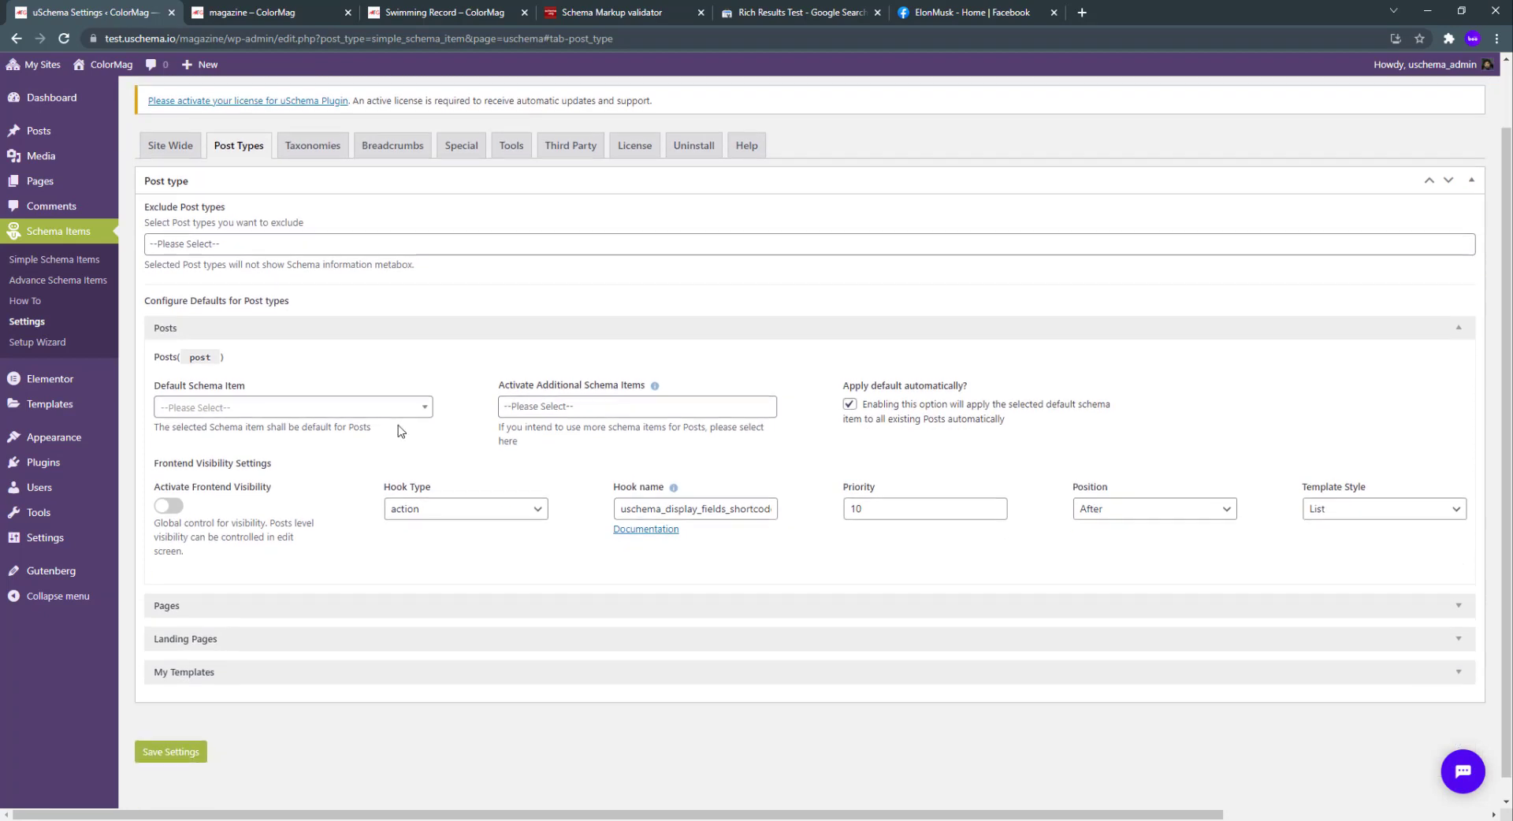
left_click(216, 390)
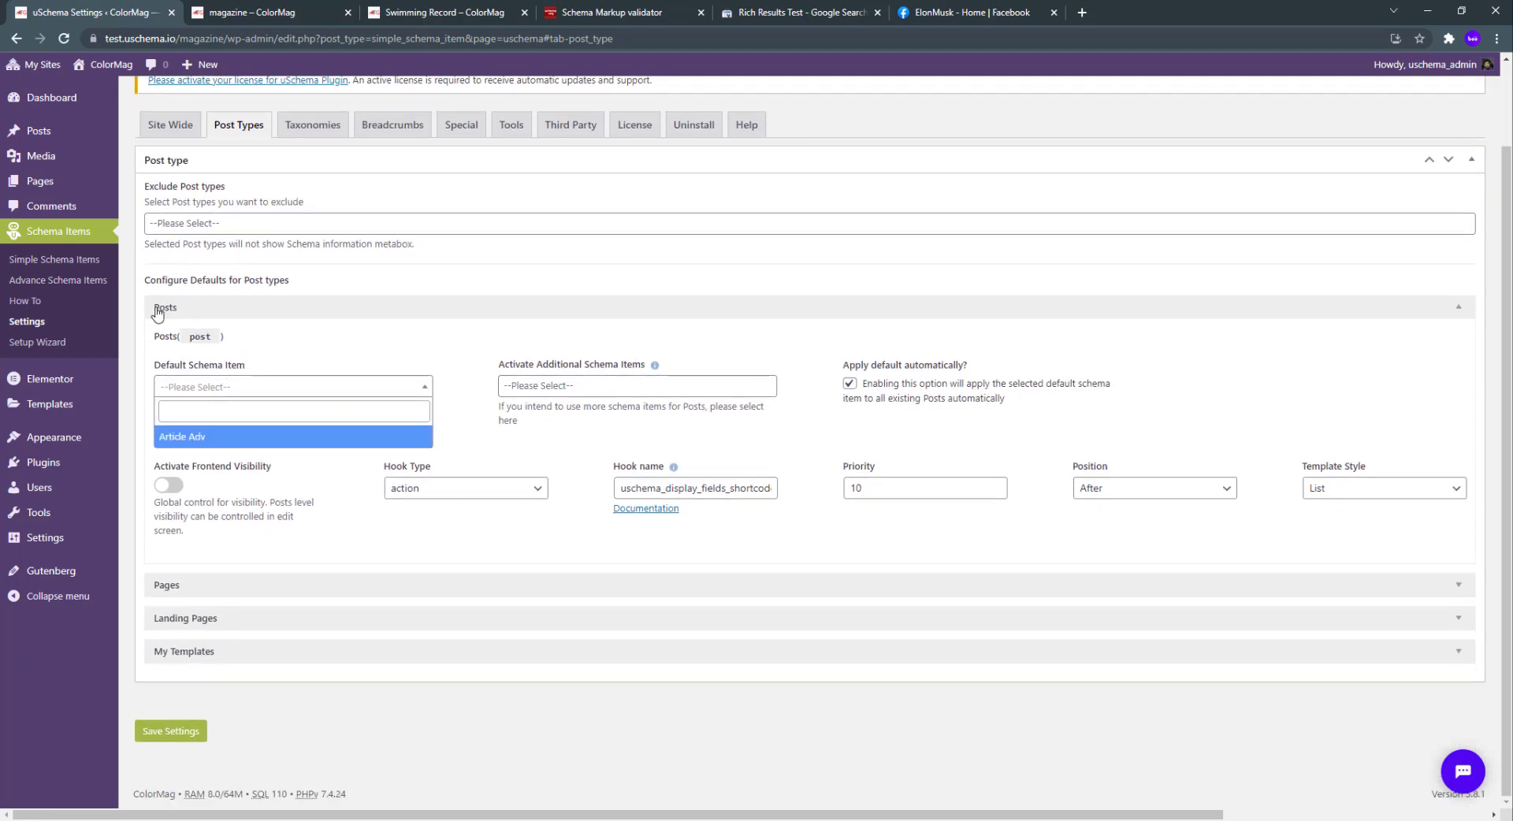
left_click(212, 437)
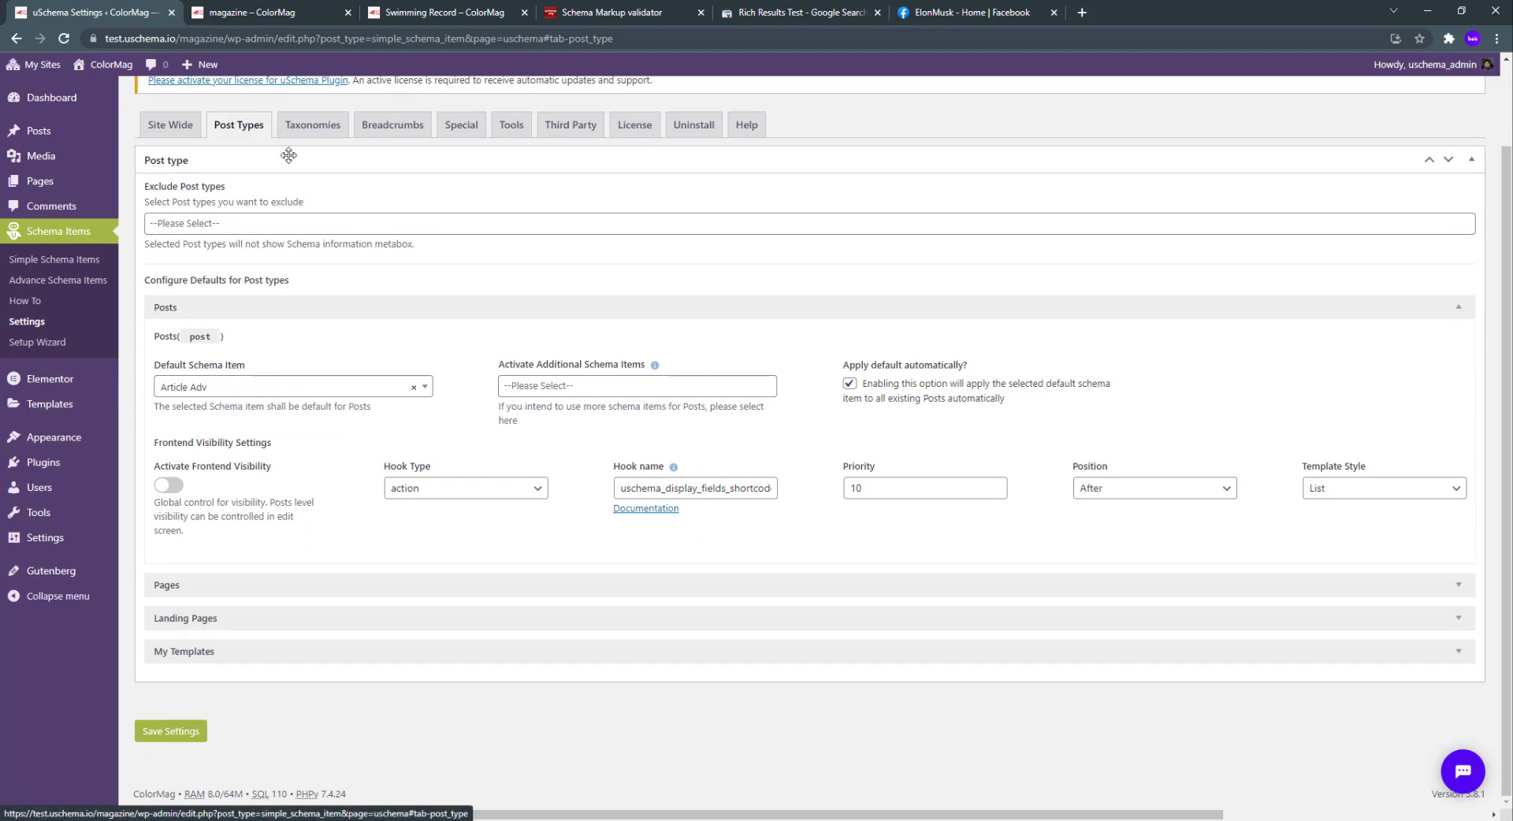
left_click(250, 312)
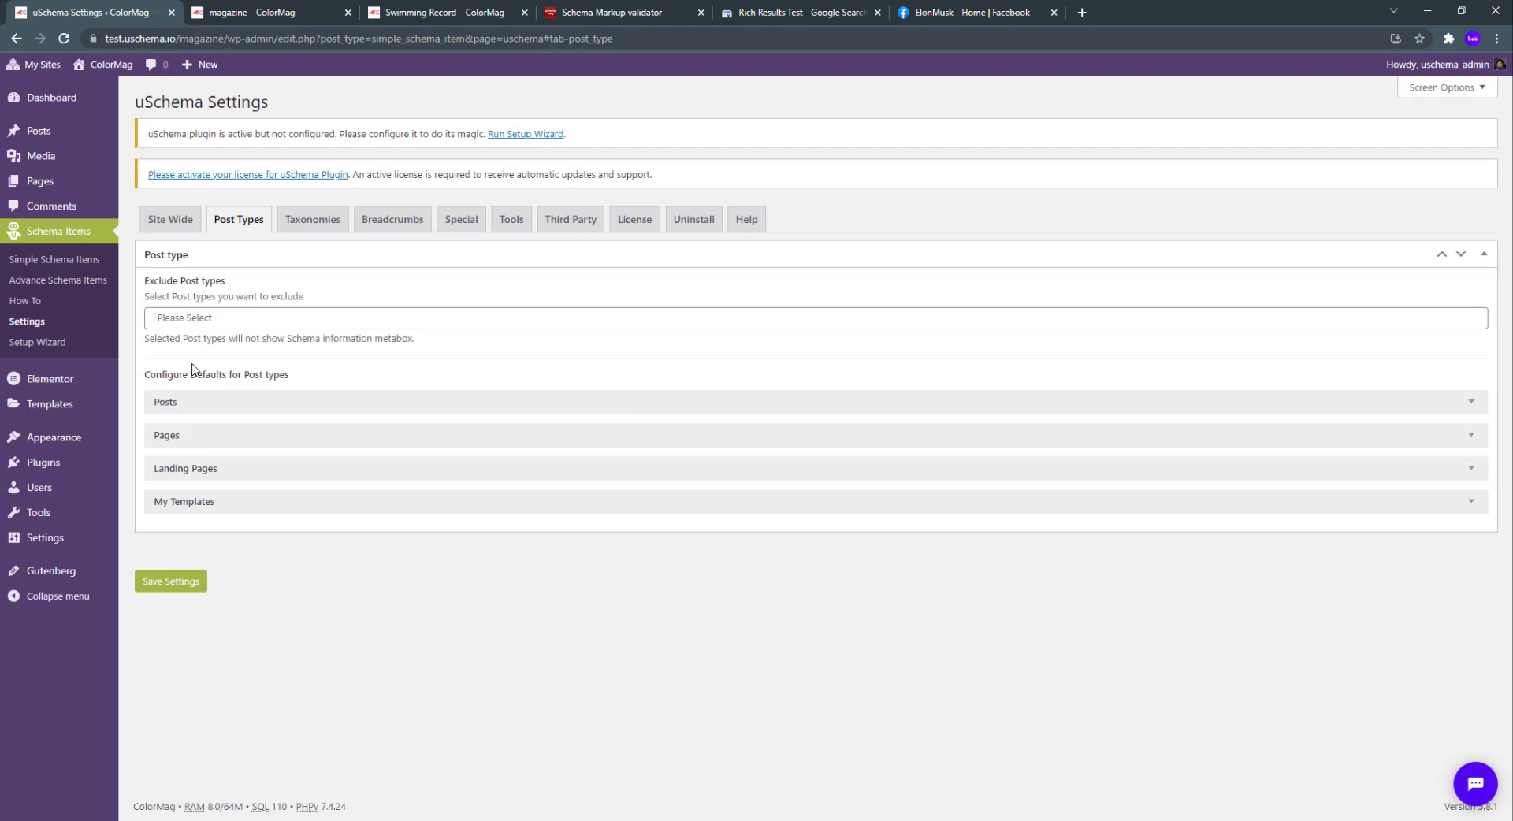
left_click(219, 404)
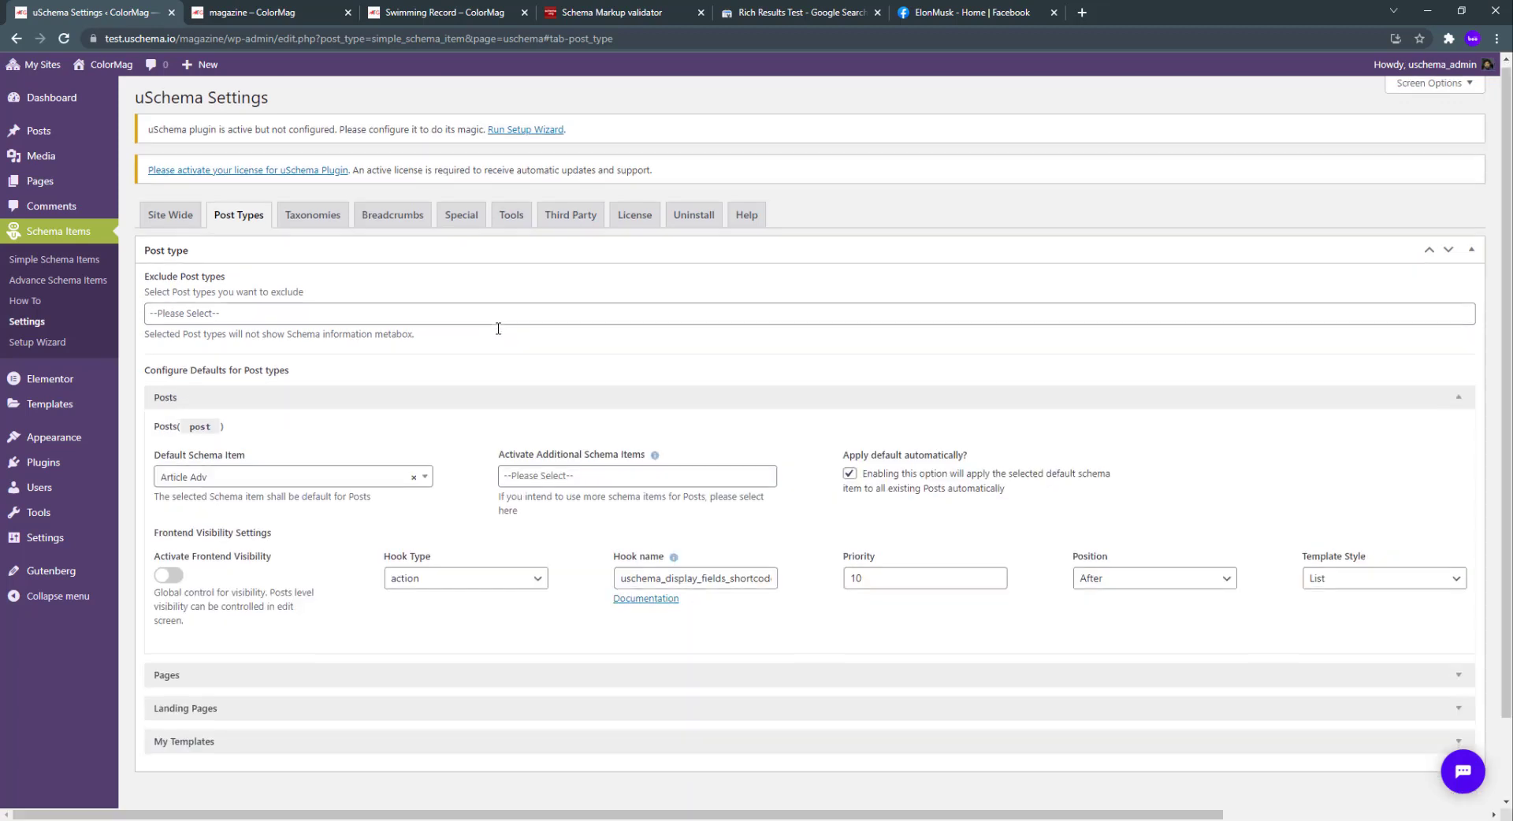
scroll(498, 329, "down", 2)
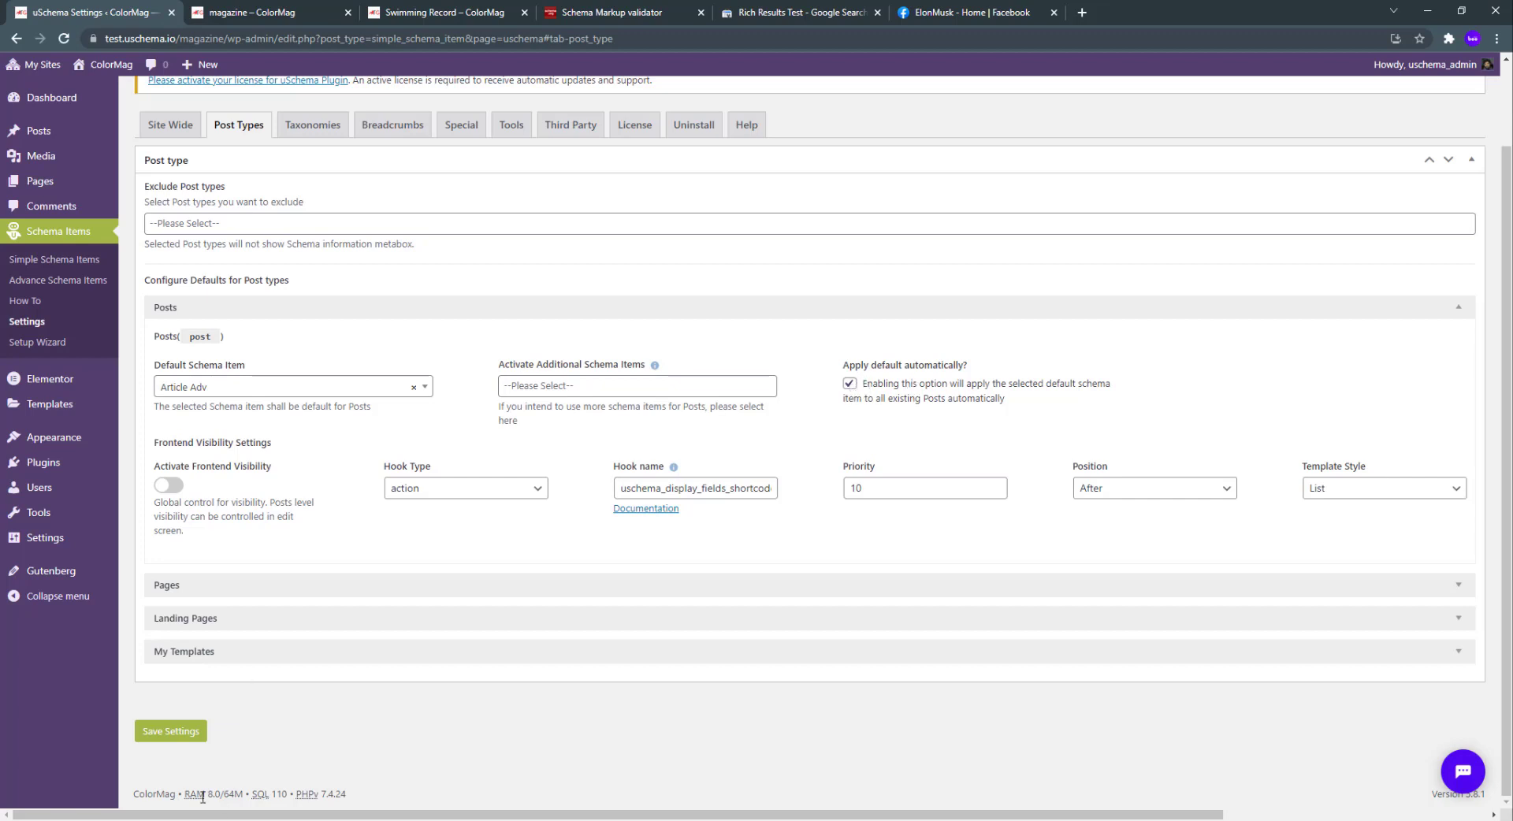
left_click(185, 729)
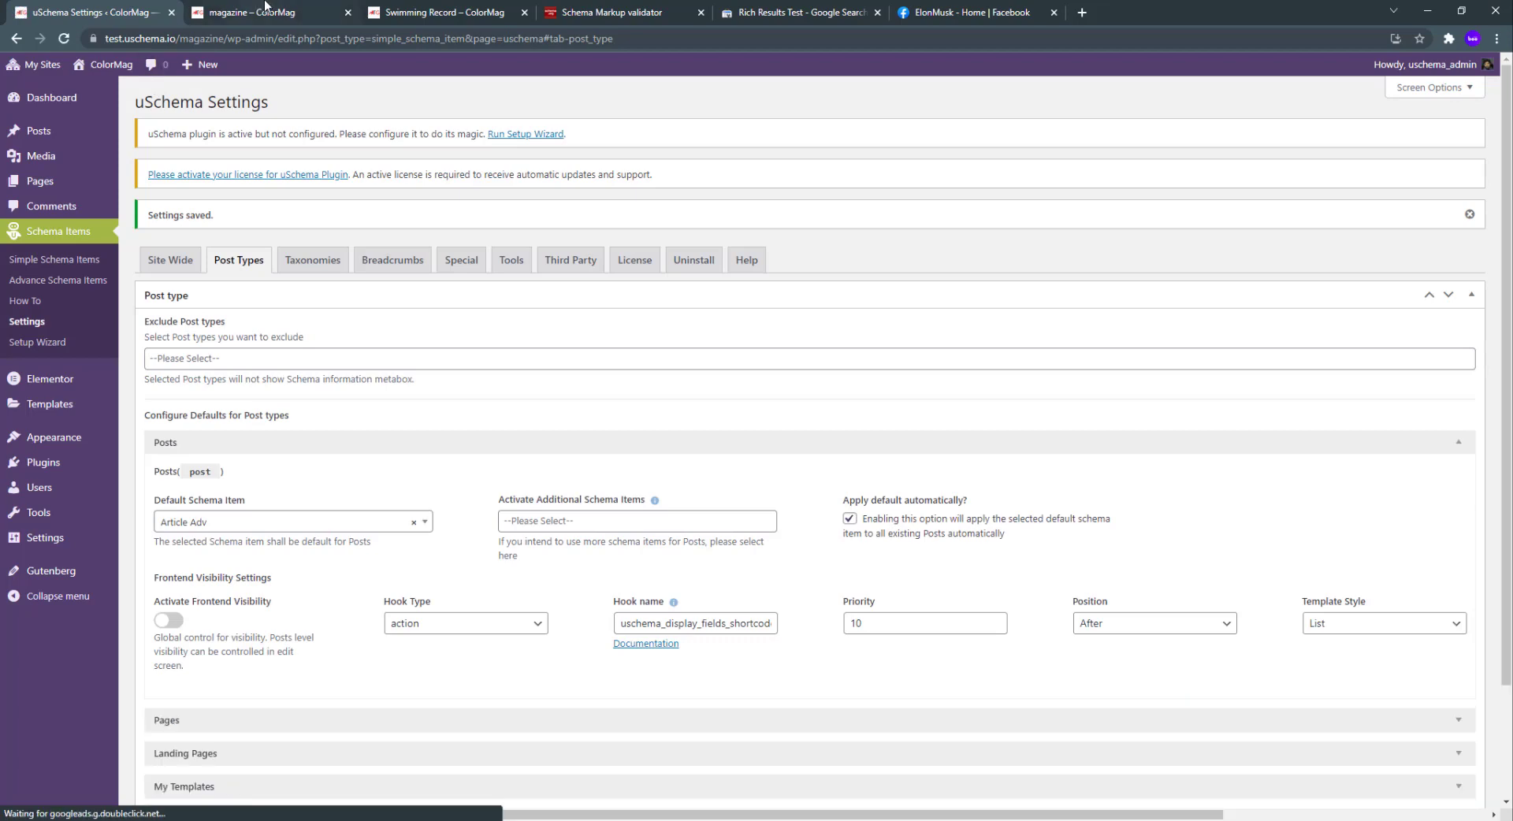
Switch to the Schema Markup validator and reload the test of the Swimming Record page.
left_click(418, 13)
left_click(623, 13)
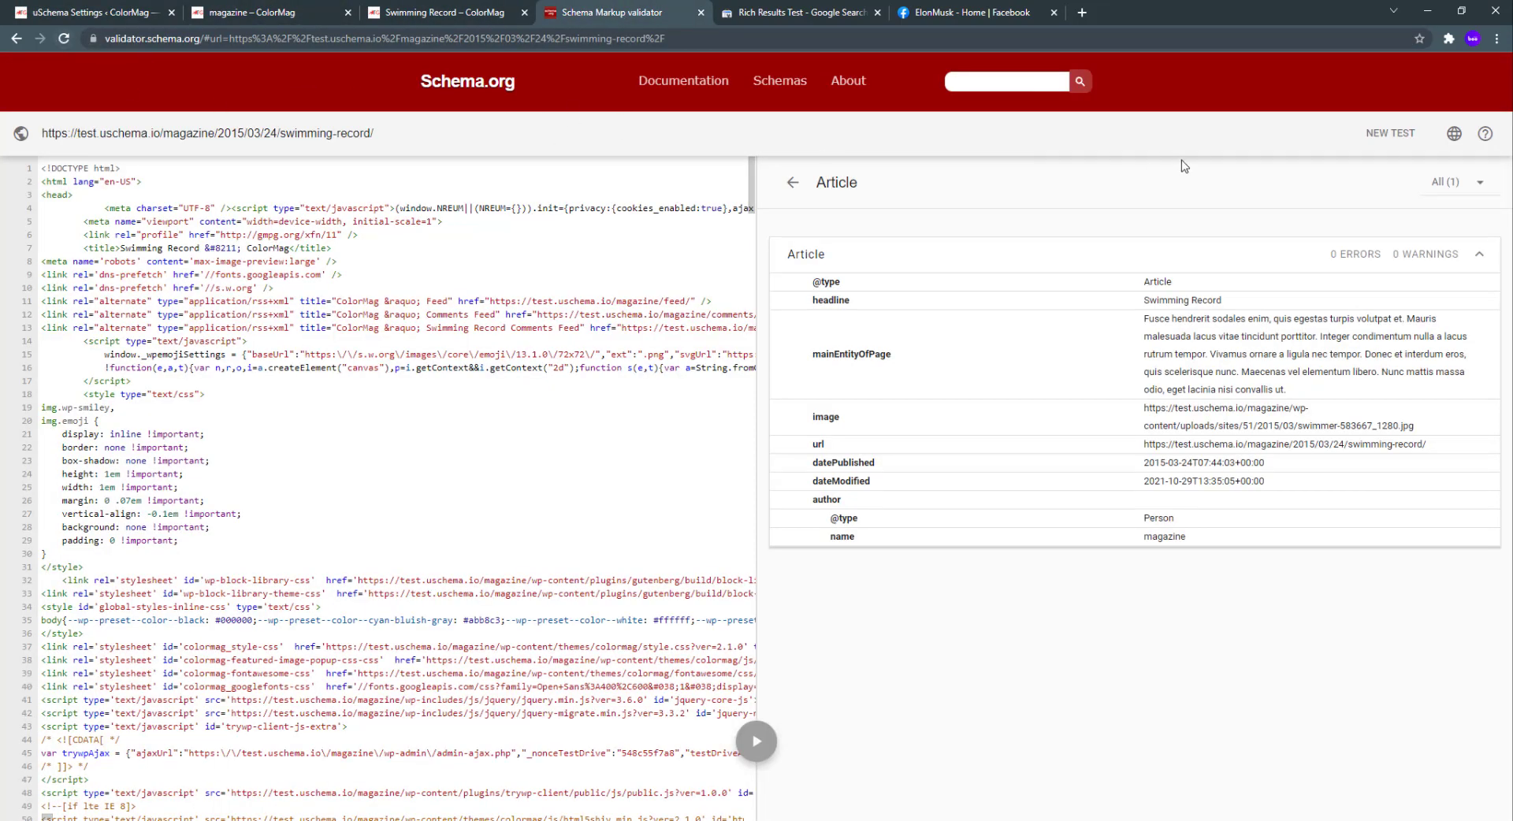
left_click(66, 39)
Rerun the Rich Results Test on the Swimming Record page and examine the detected article's author details.
left_click(772, 12)
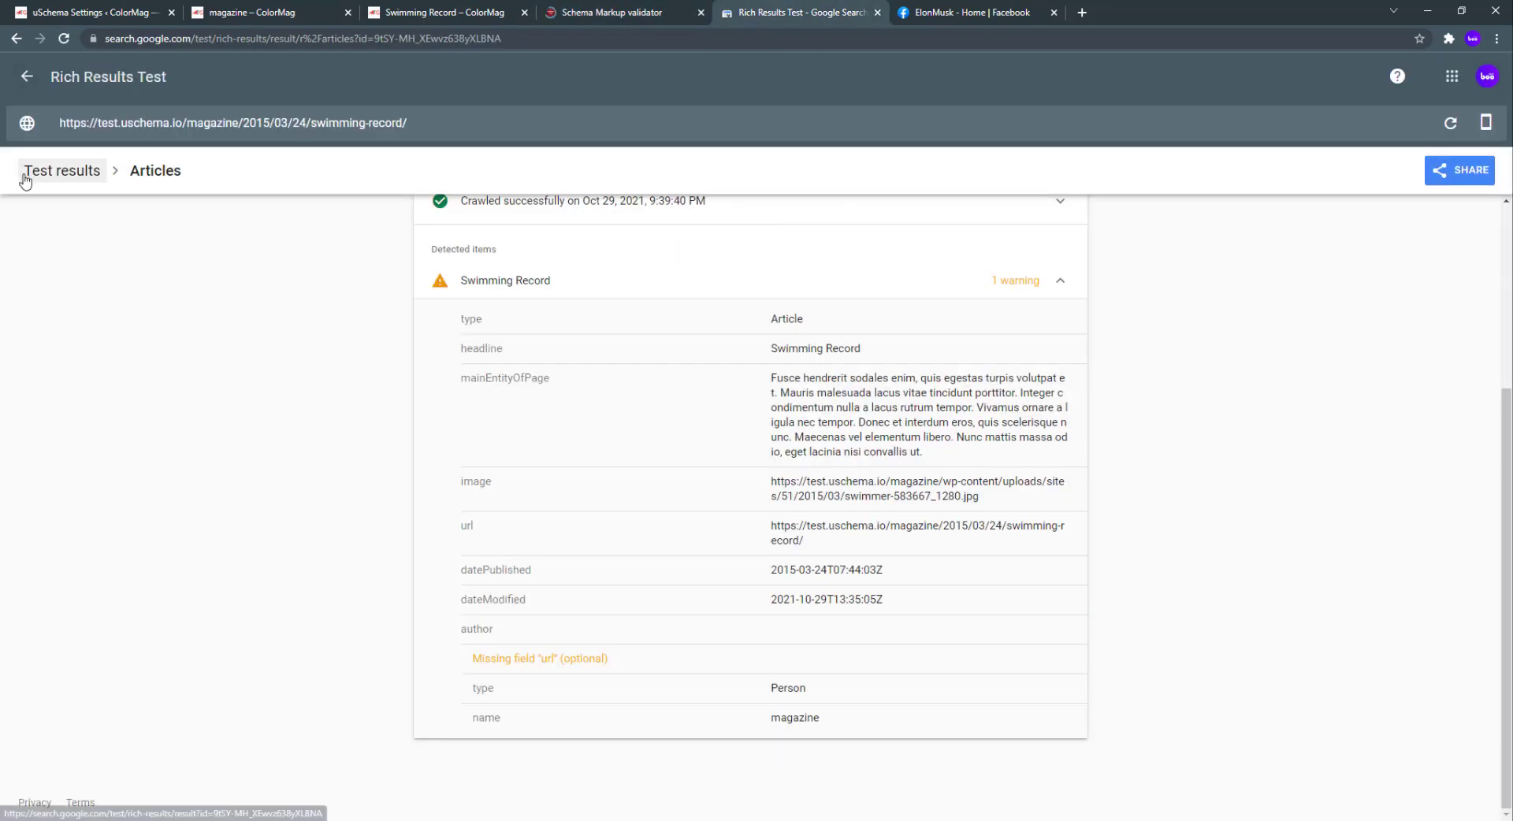
scroll(273, 281, "up", 3)
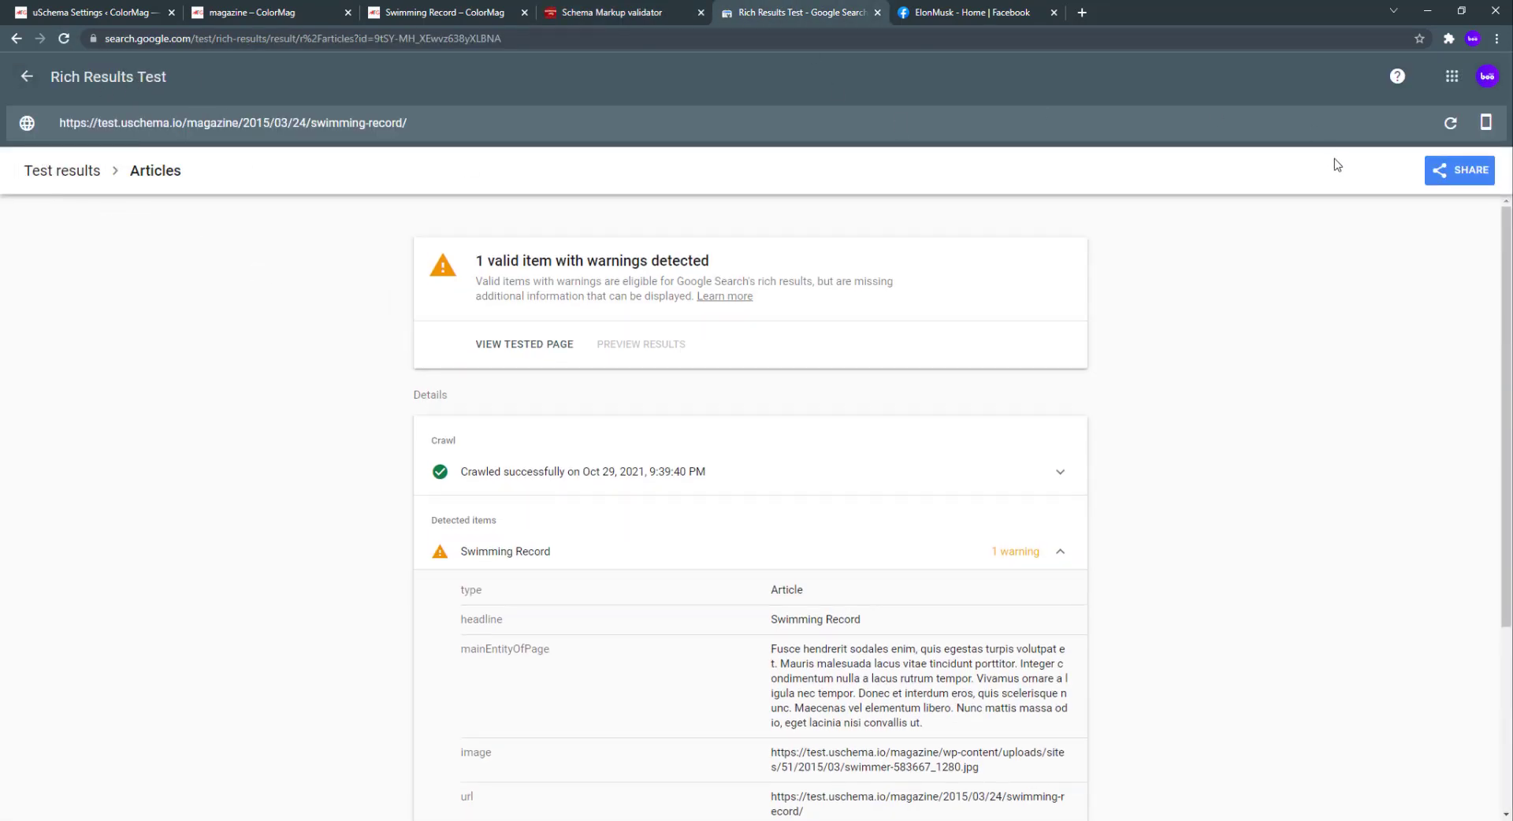
left_click(1450, 123)
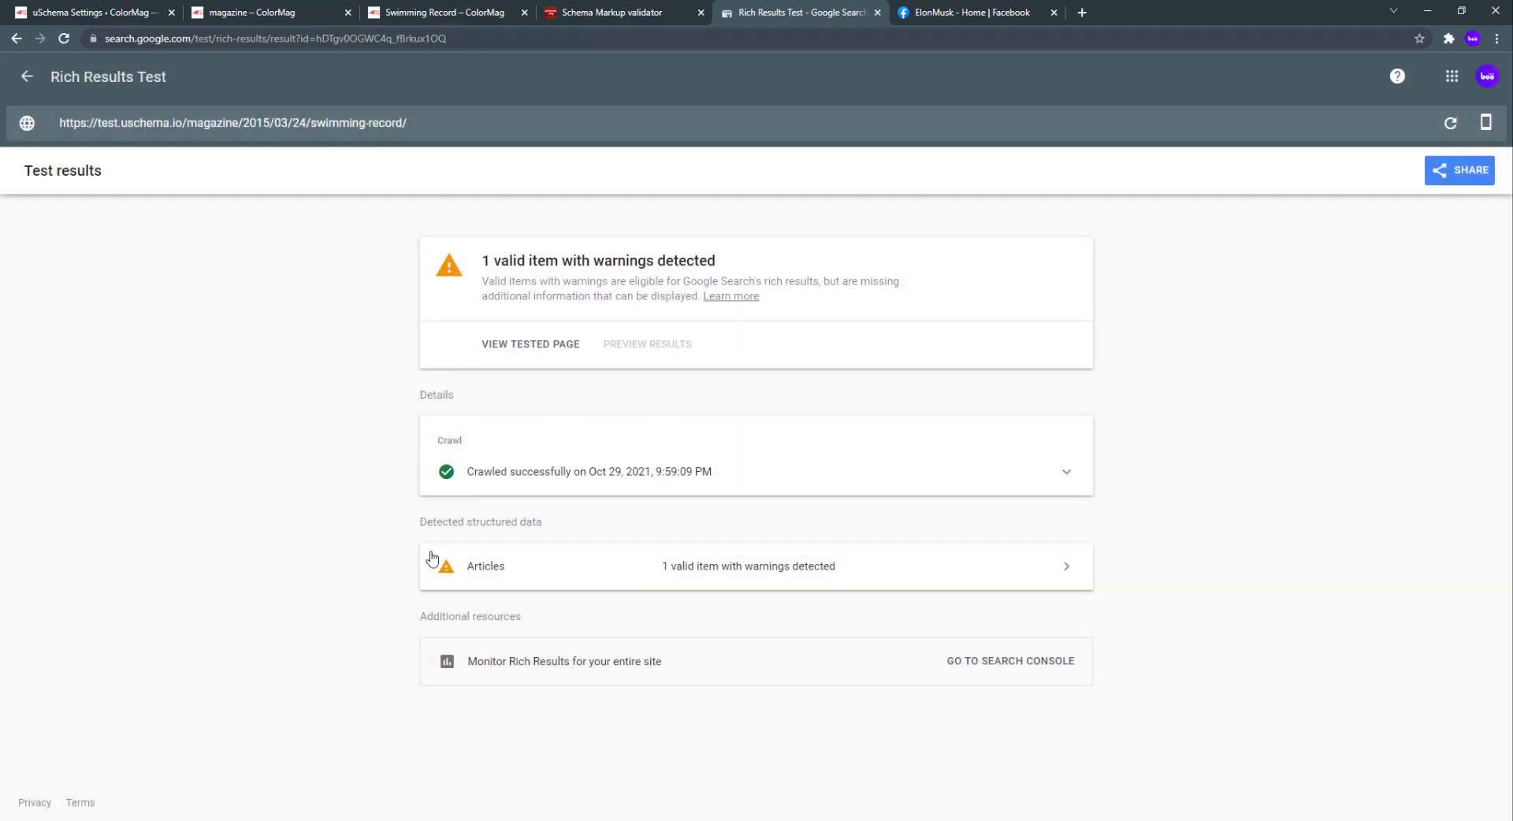
left_click(583, 580)
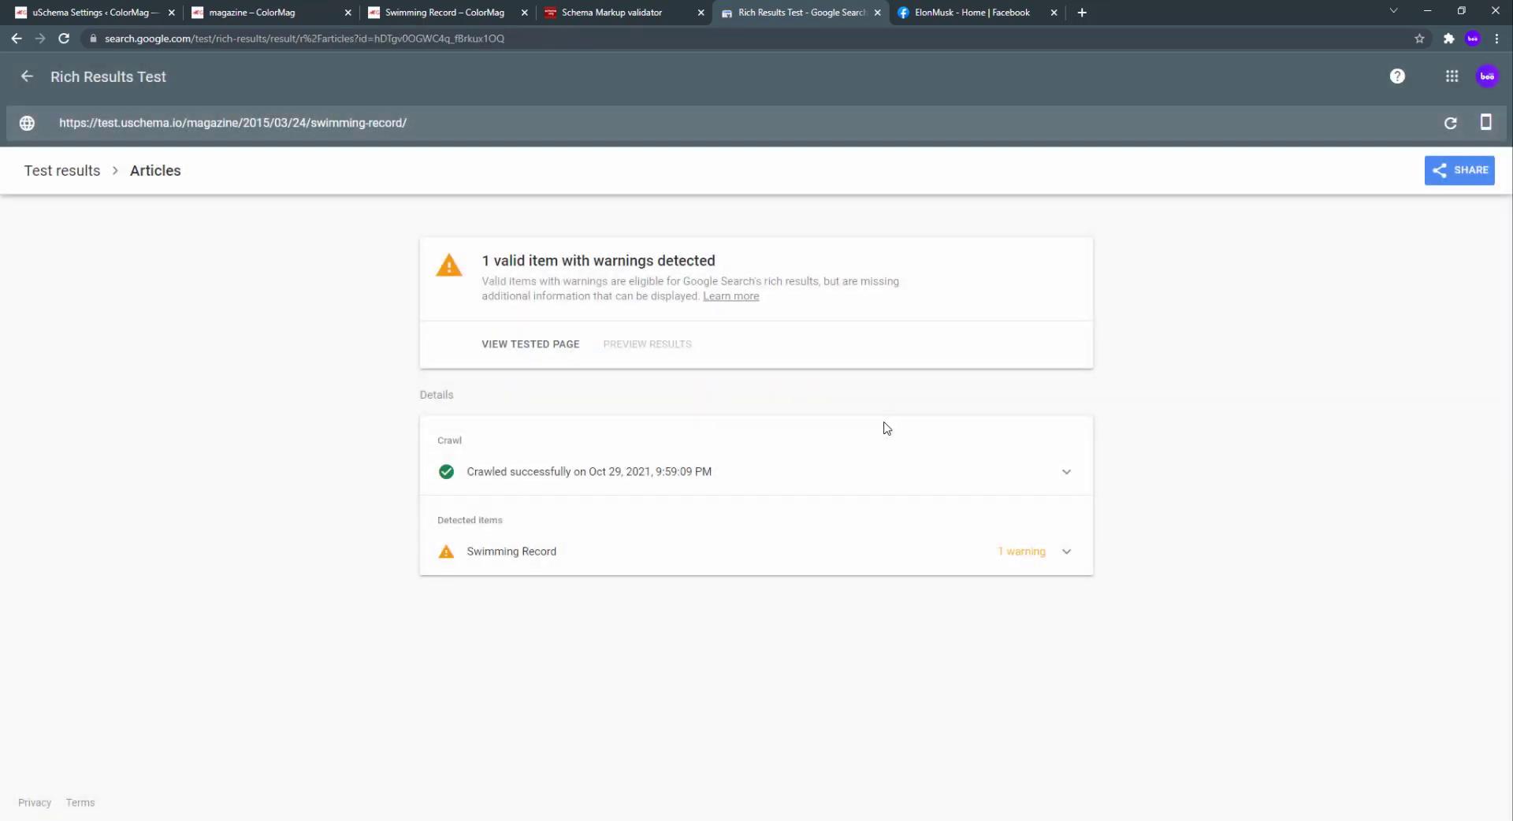
left_click(552, 559)
scroll(824, 512, "down", 5)
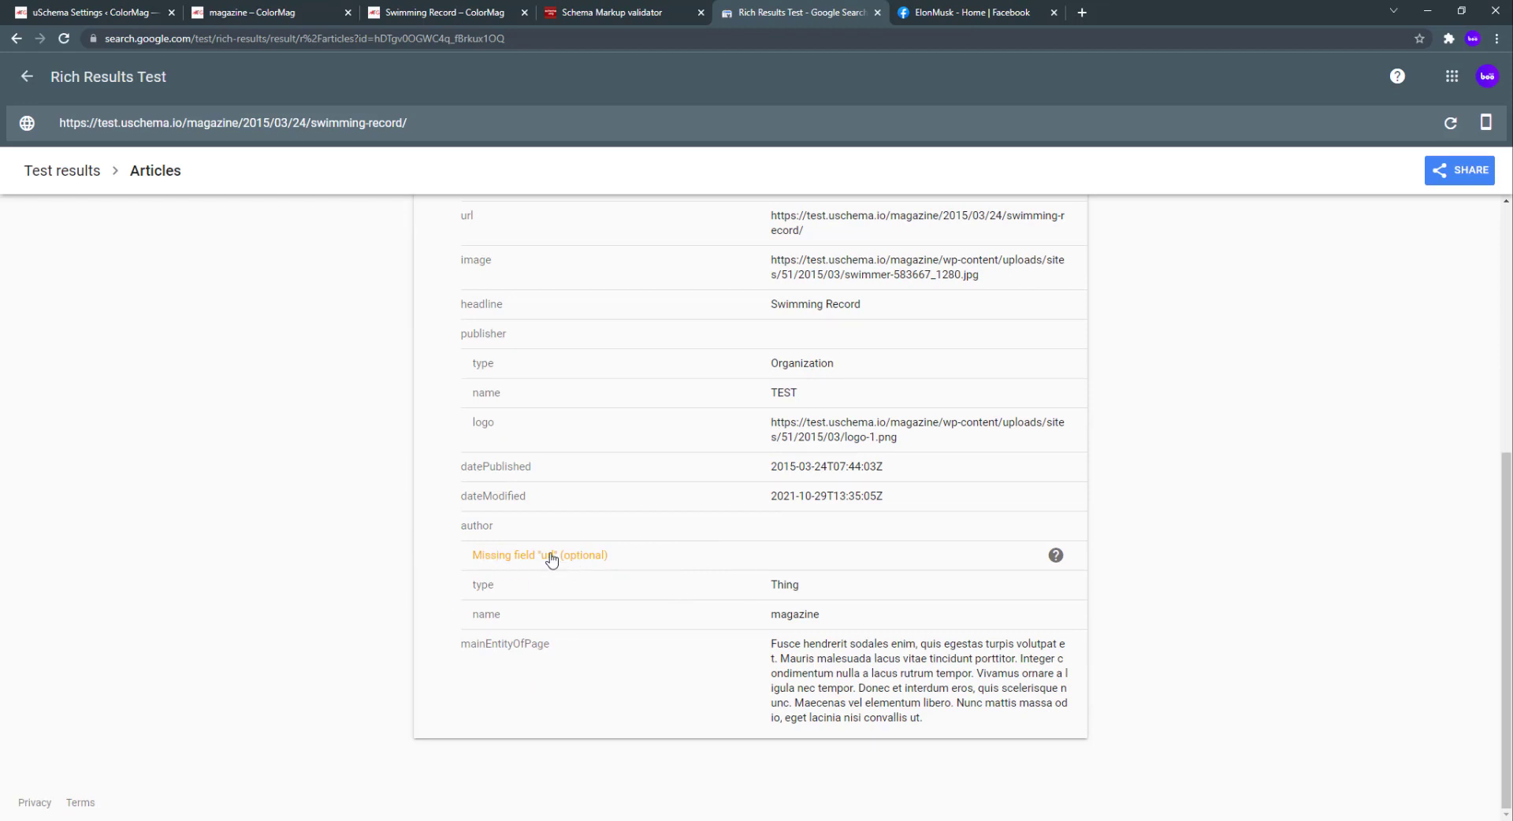
Return to WordPress, open Article Adv from the Advance Schema Items list and clear the author property's Link Existing value.
left_click(100, 20)
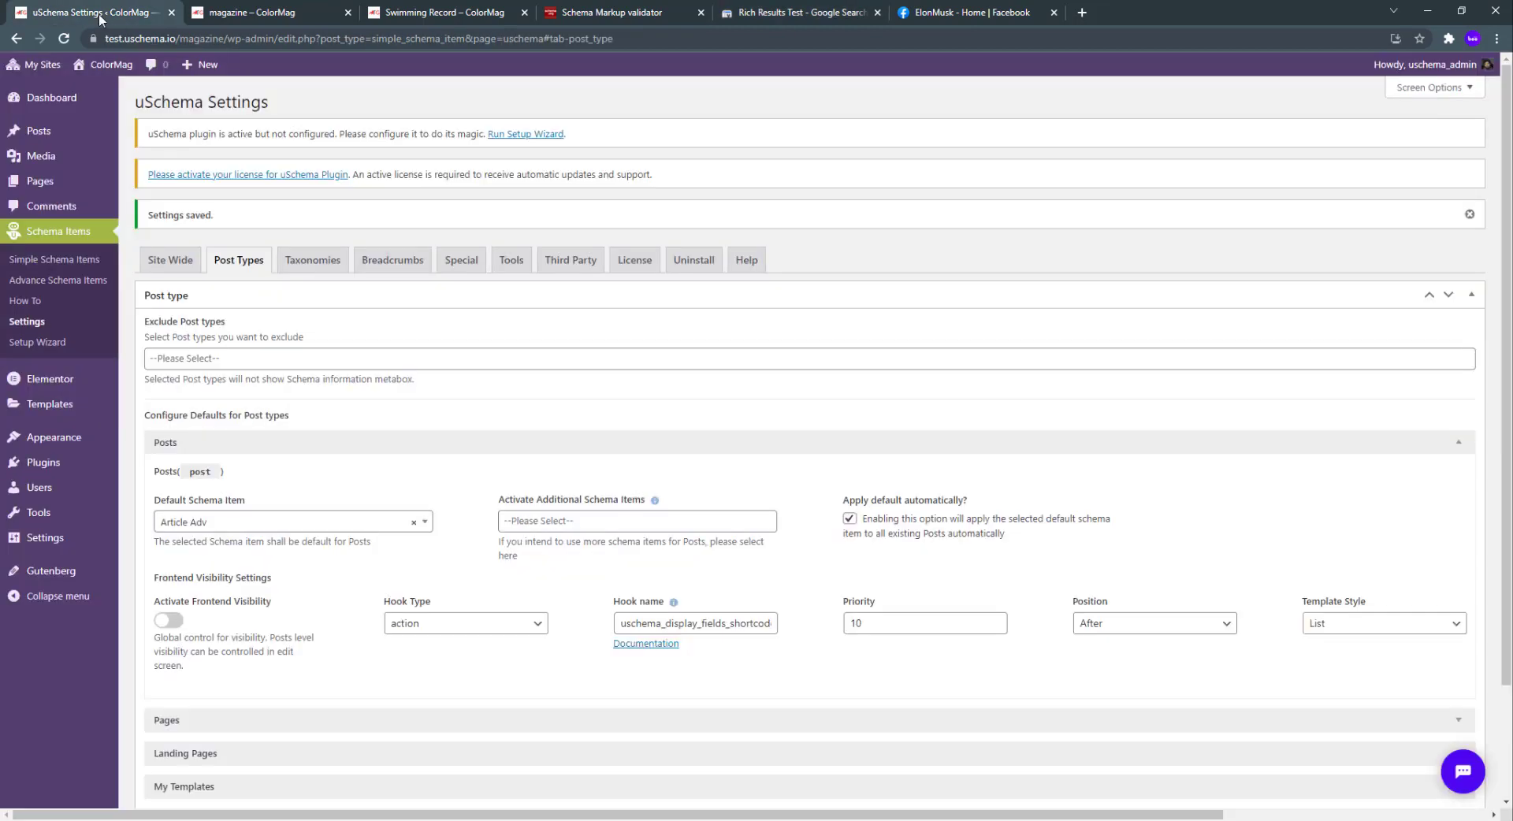
left_click(55, 280)
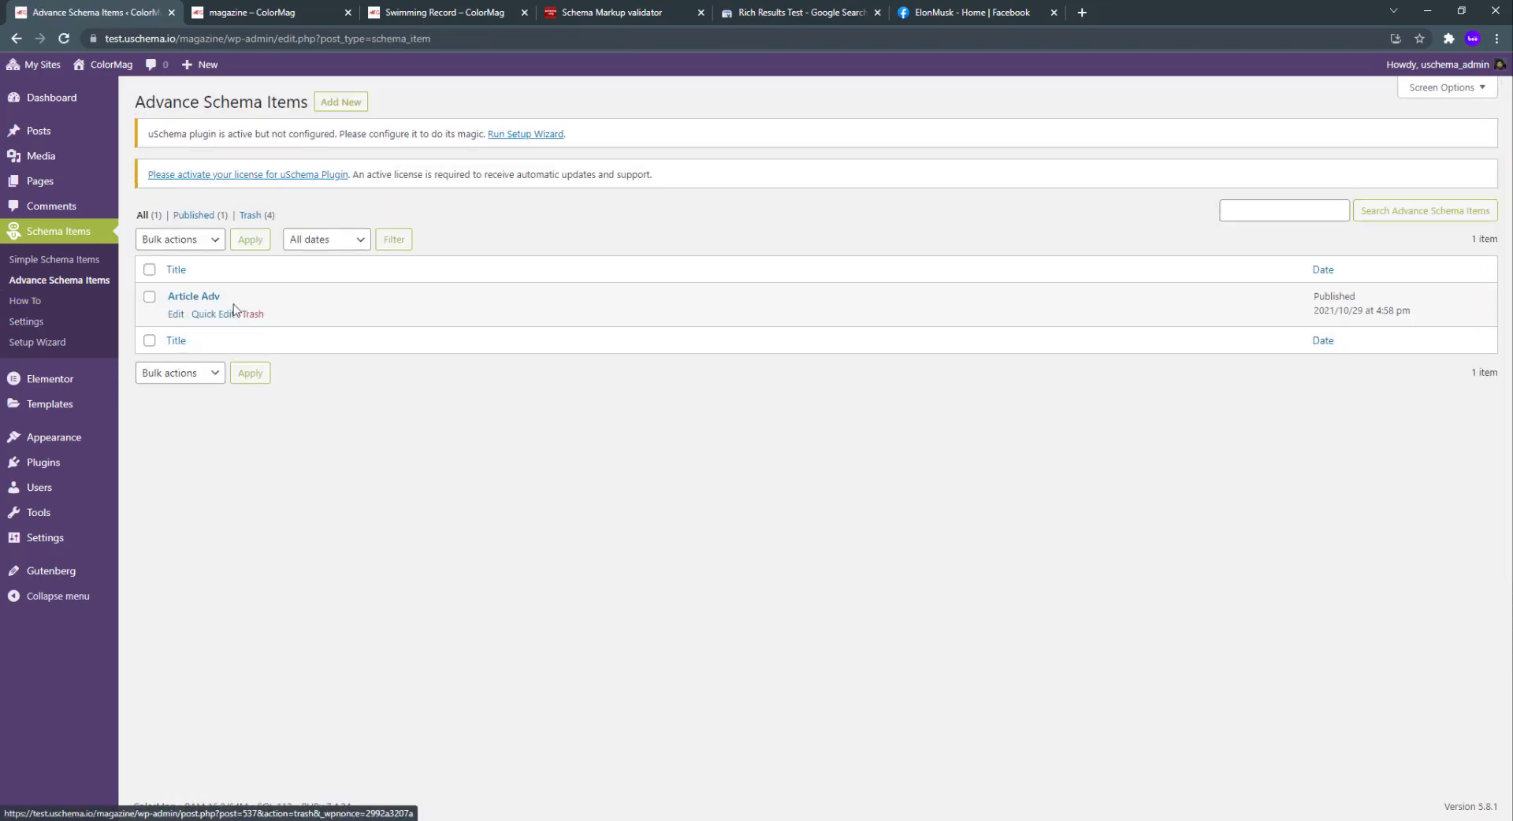
left_click(198, 299)
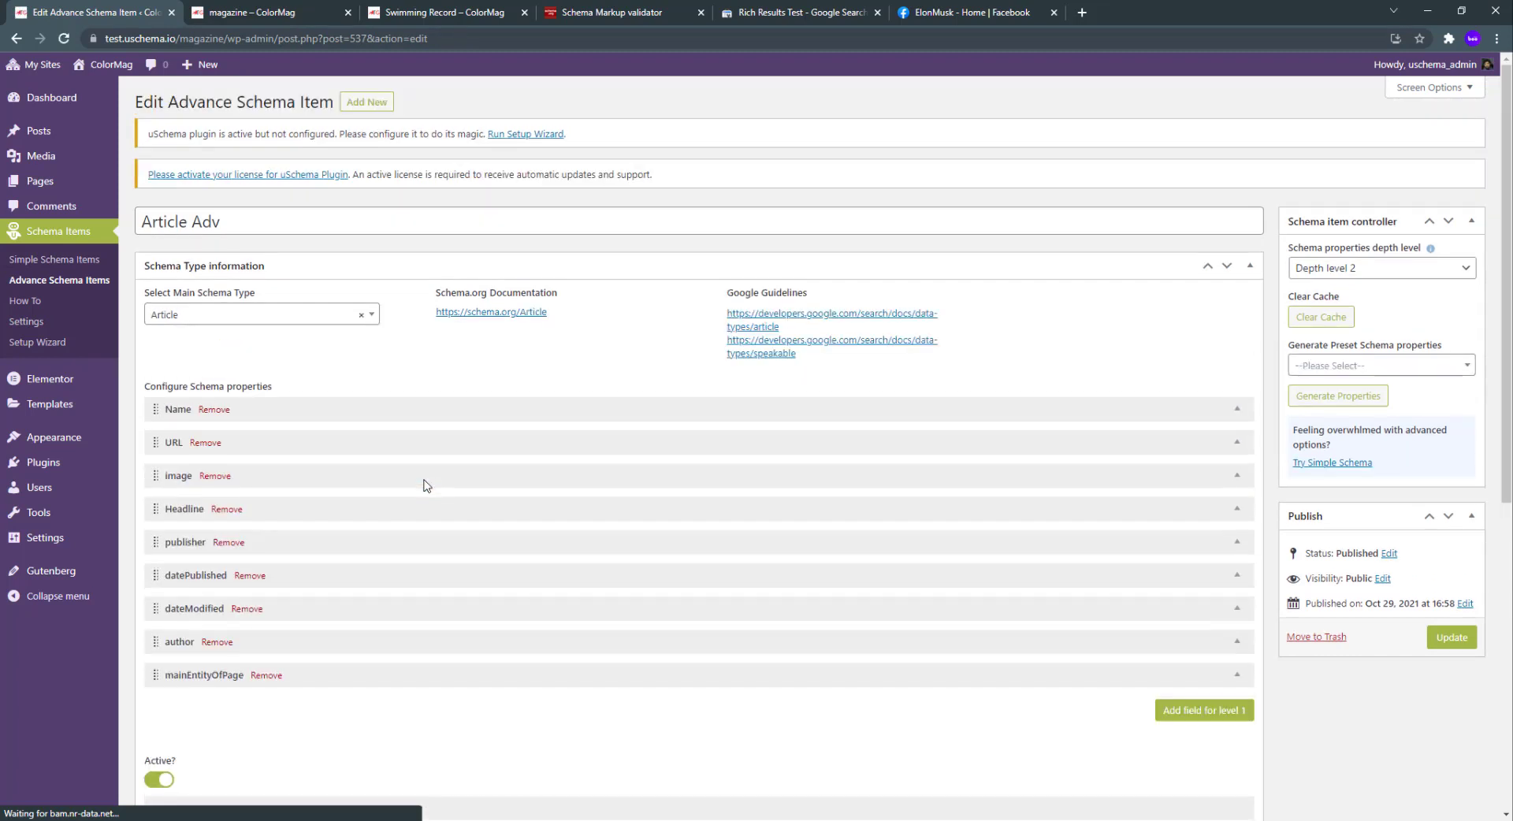
scroll(423, 483, "down", 2)
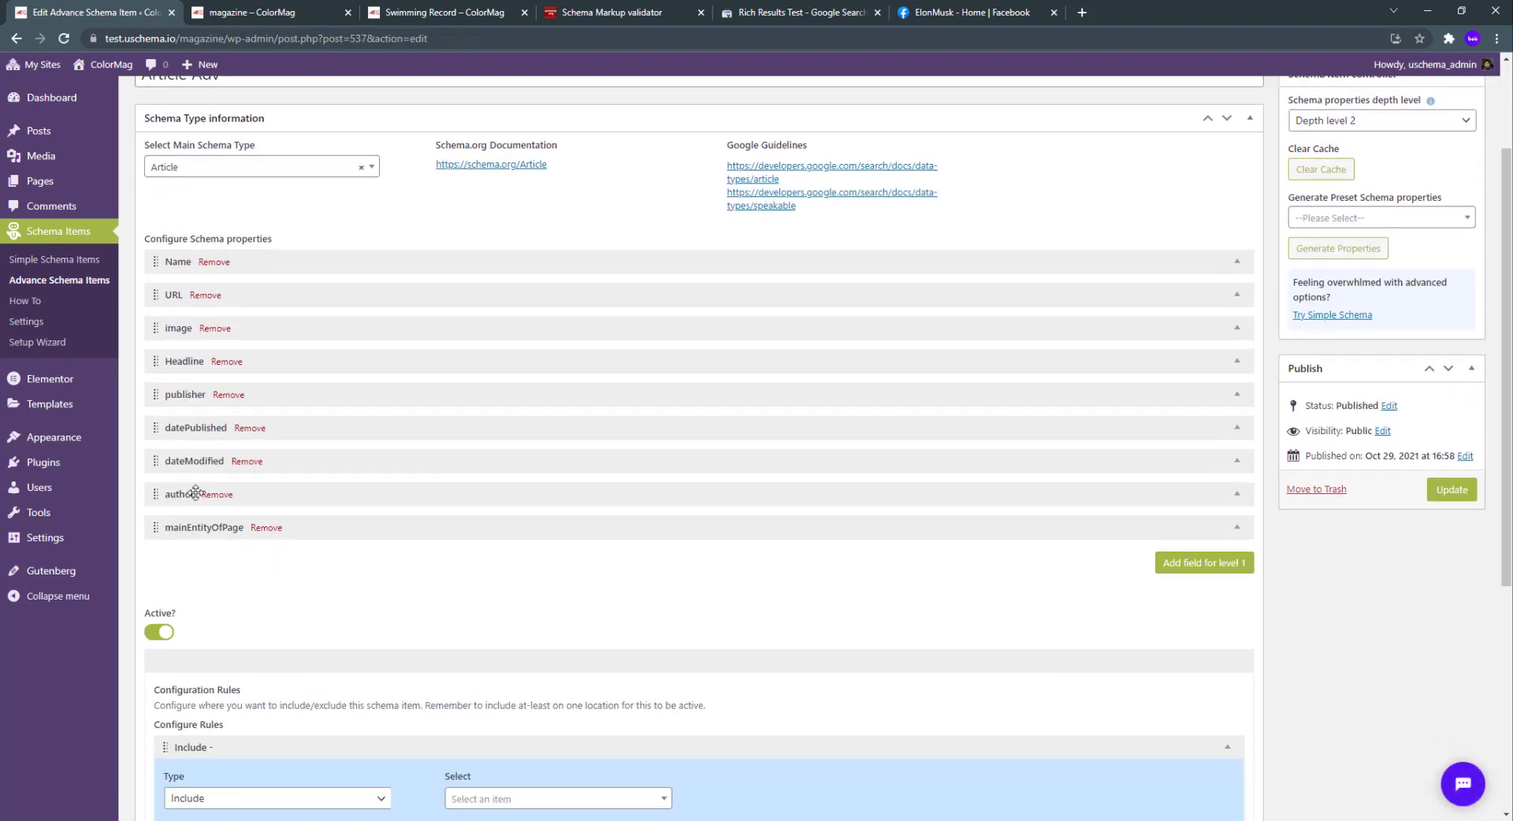
left_click(334, 494)
scroll(641, 418, "down", 3)
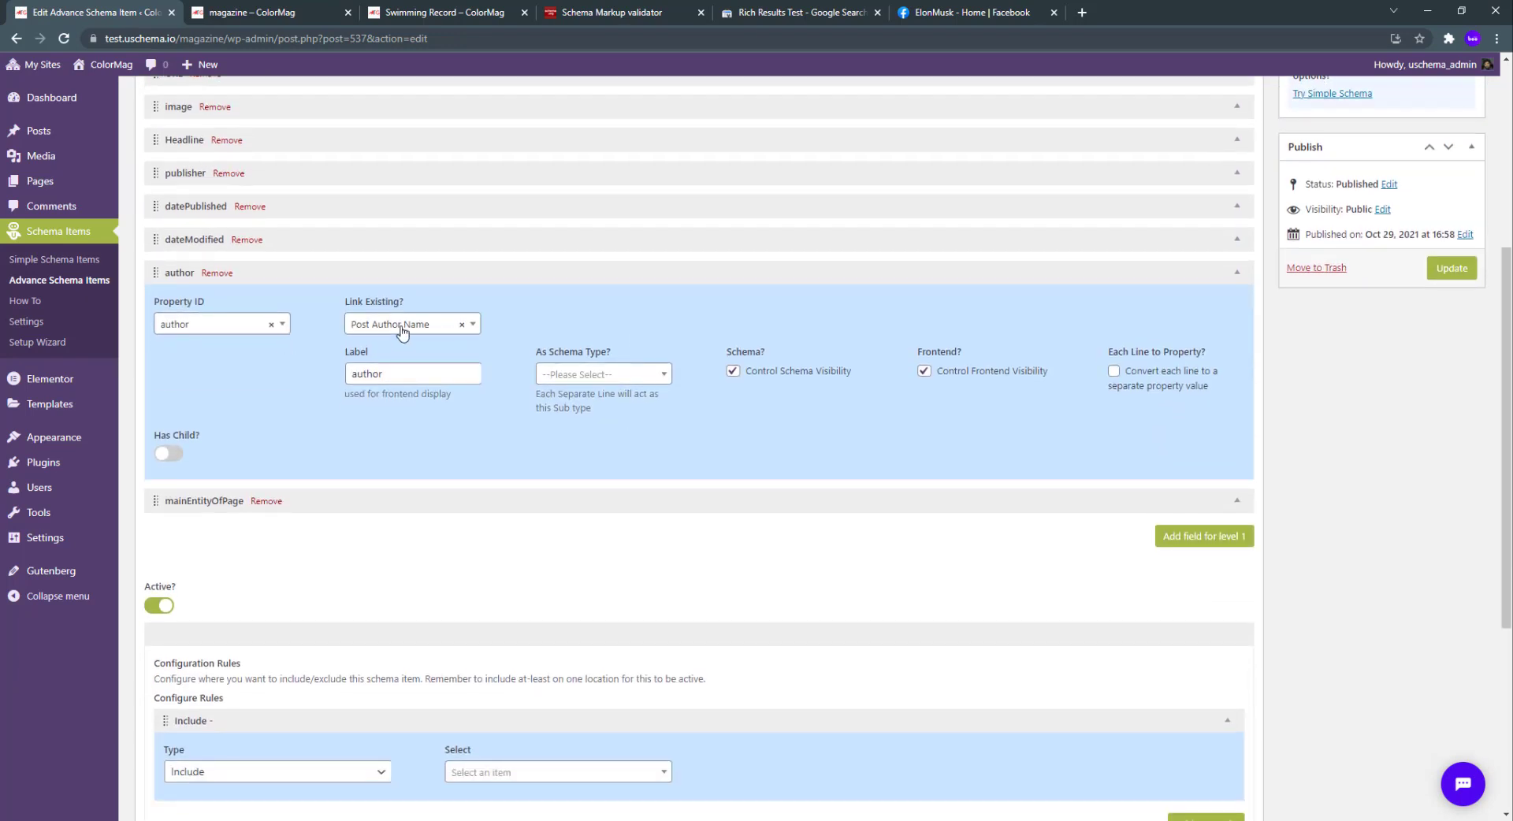
left_click(461, 324)
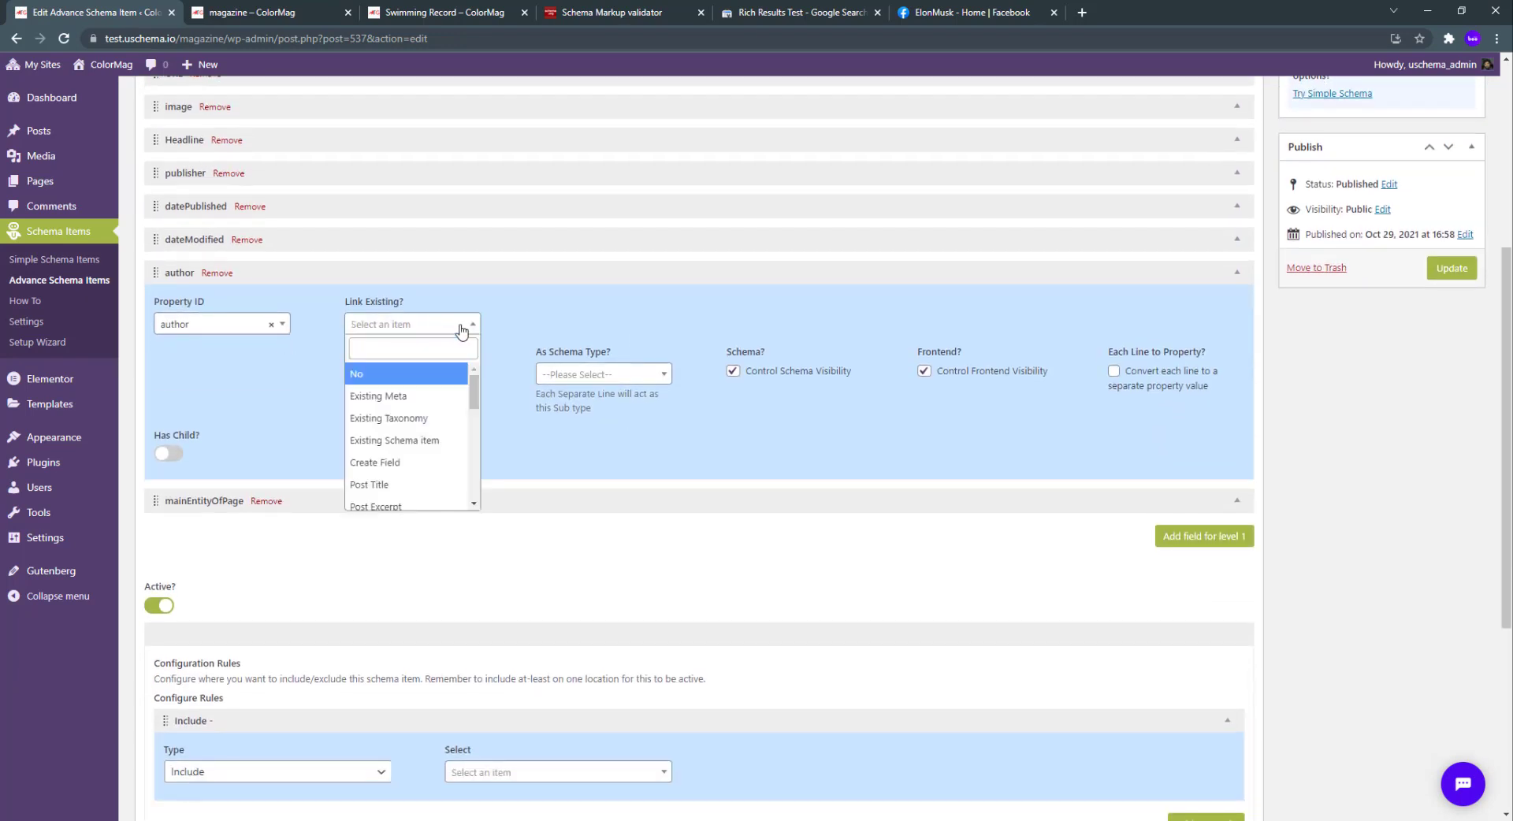
left_click(532, 326)
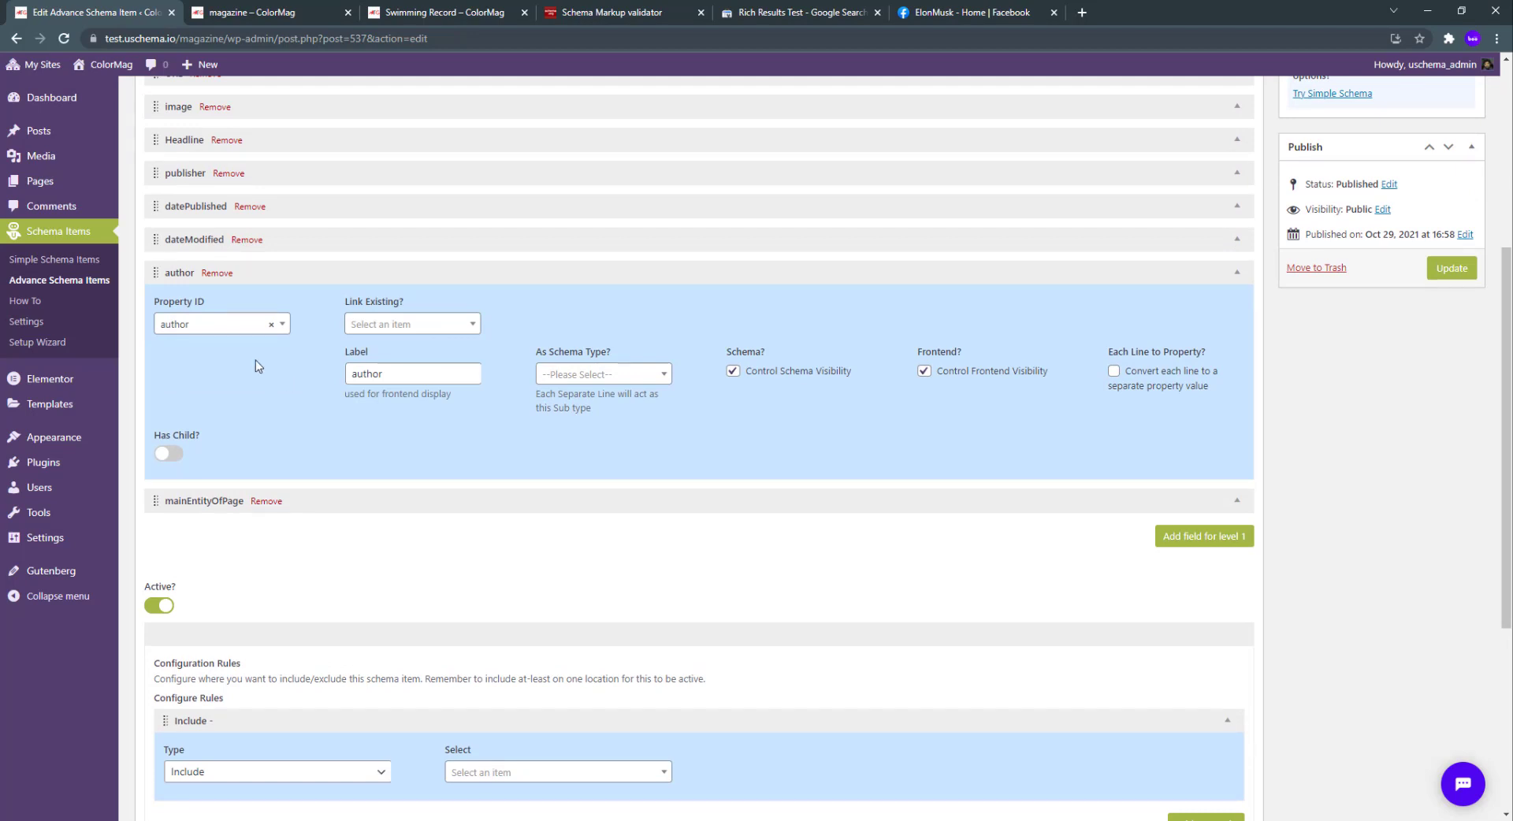
Set the author property's schema type to Person.
left_click(582, 376)
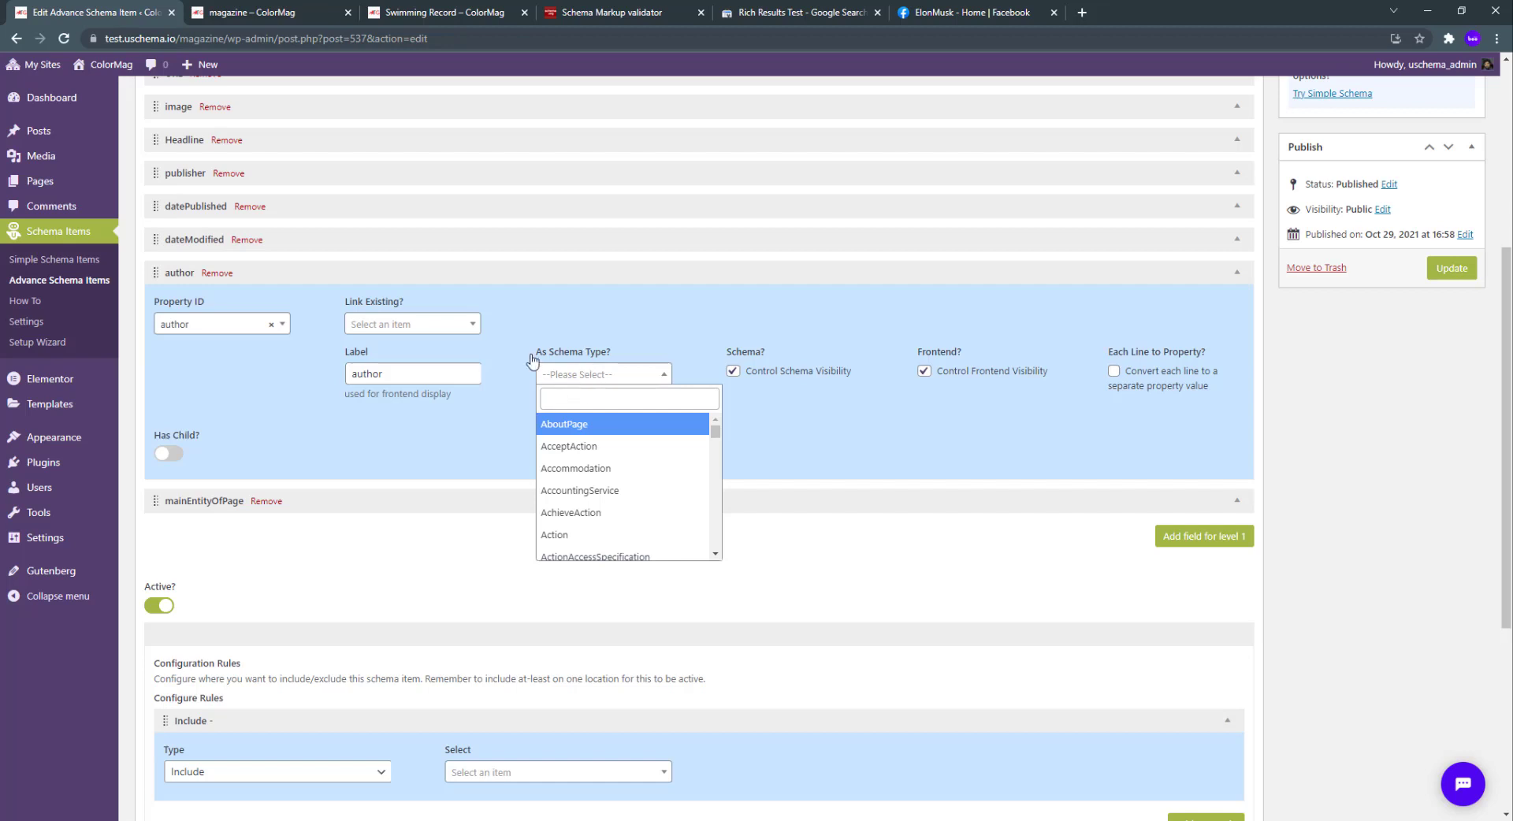
left_click(584, 401)
type("Pers")
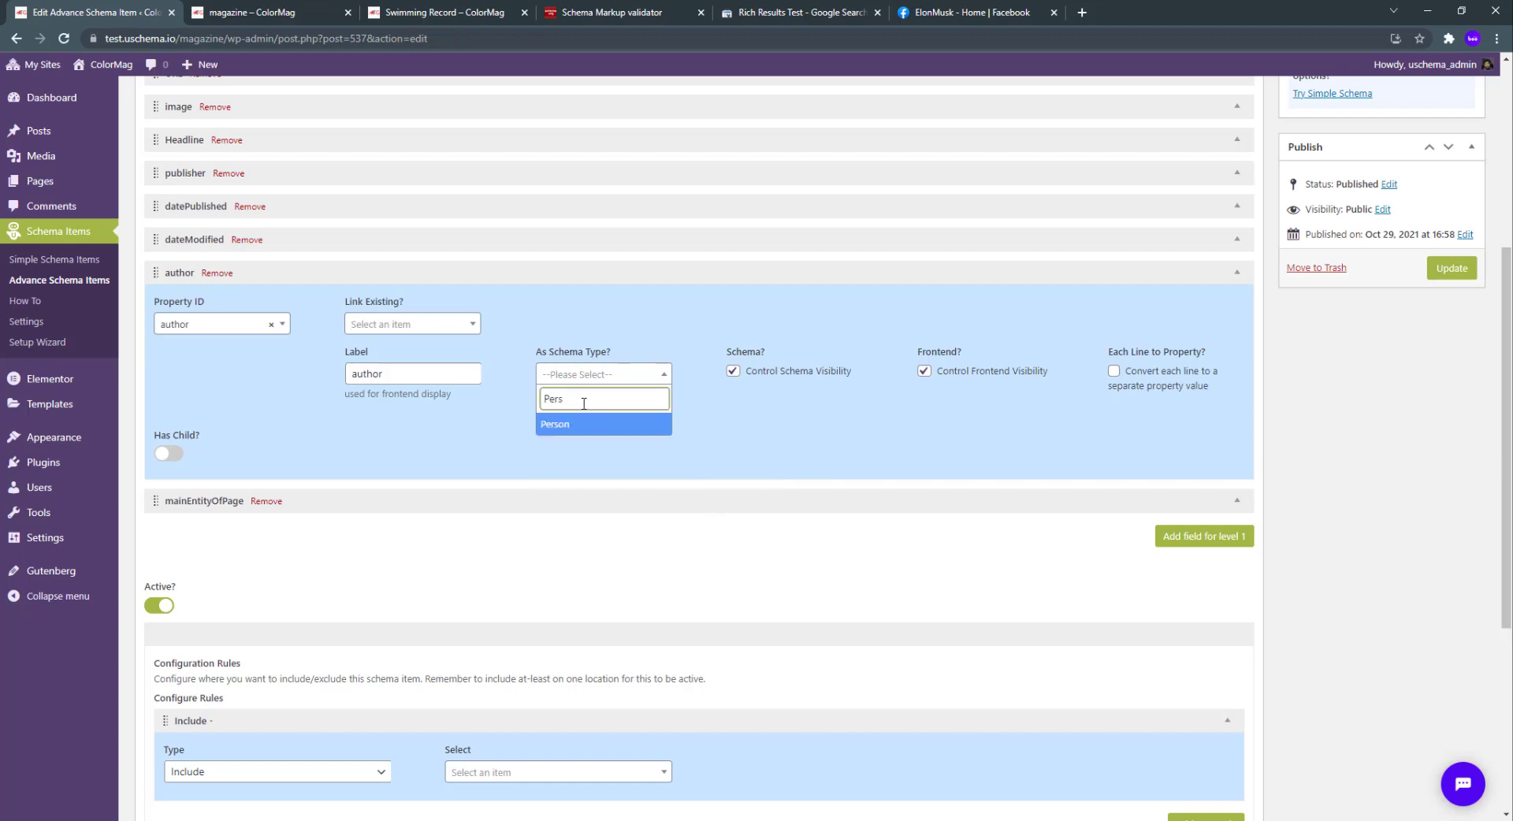
left_click(578, 425)
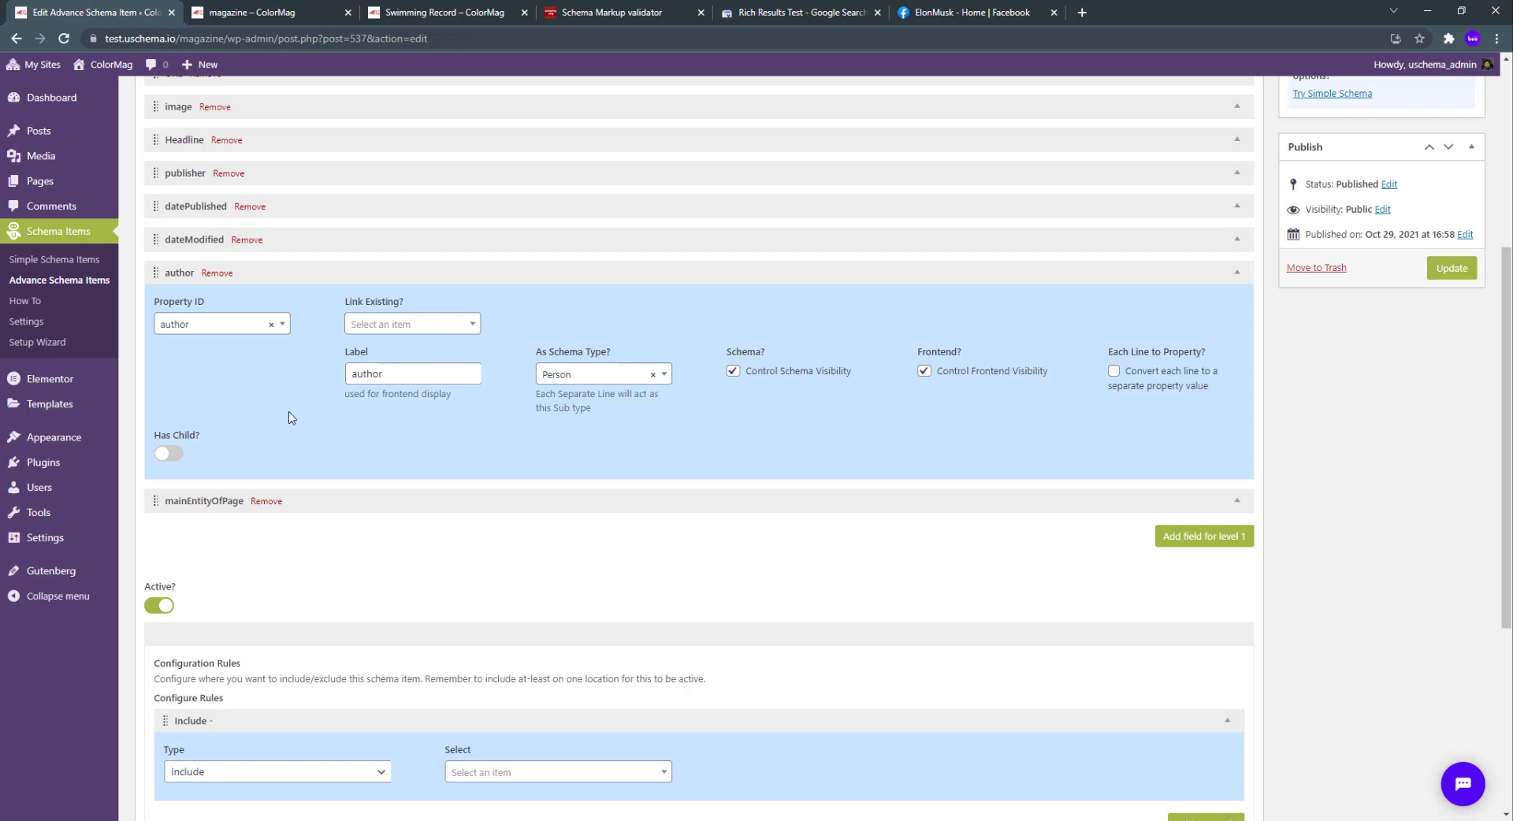
Enable child properties for the author property and set the first child's Property ID to name.
left_click(168, 454)
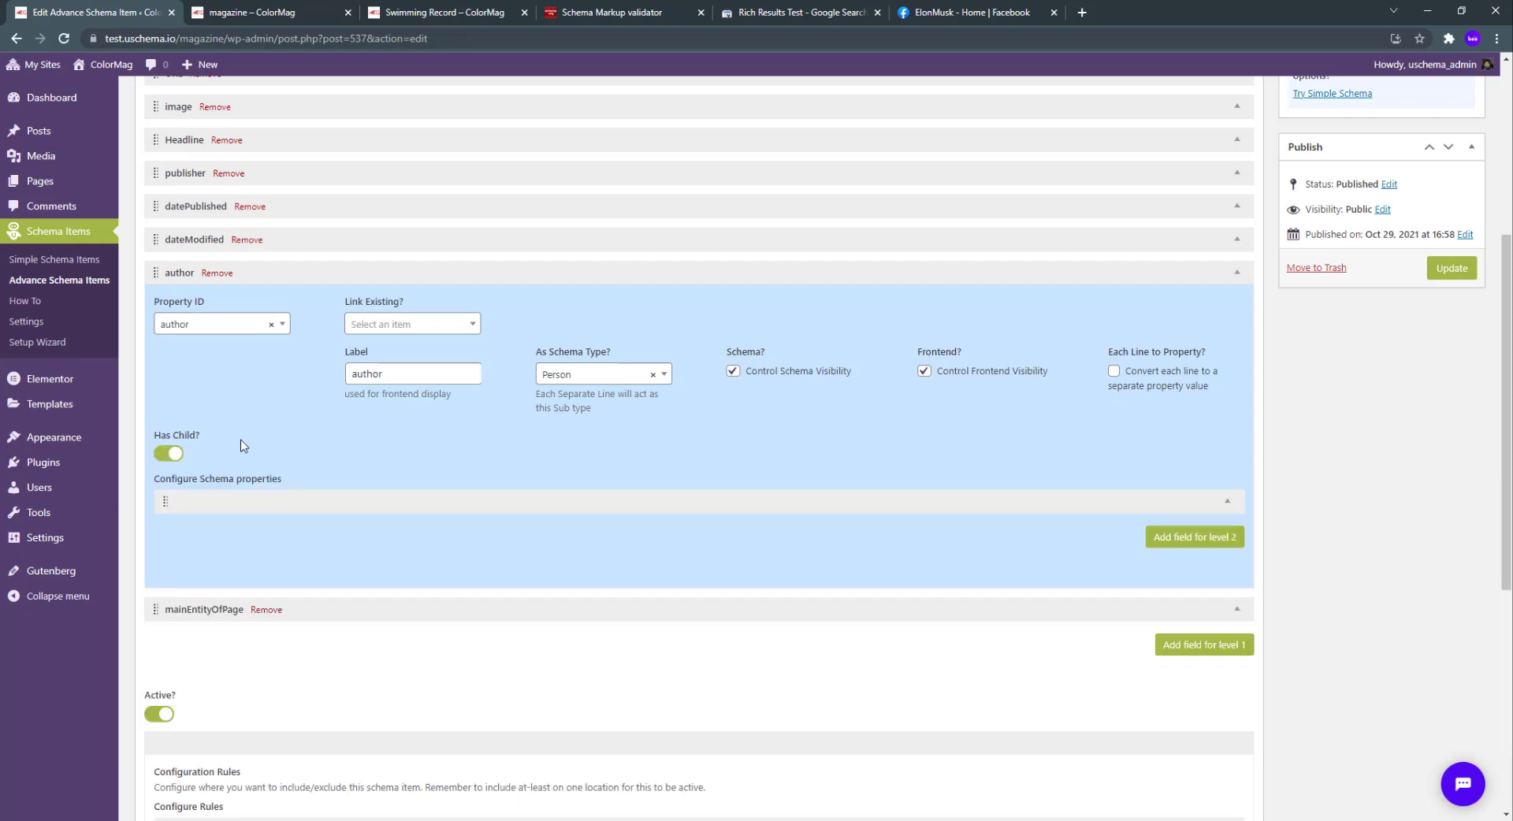
left_click(510, 496)
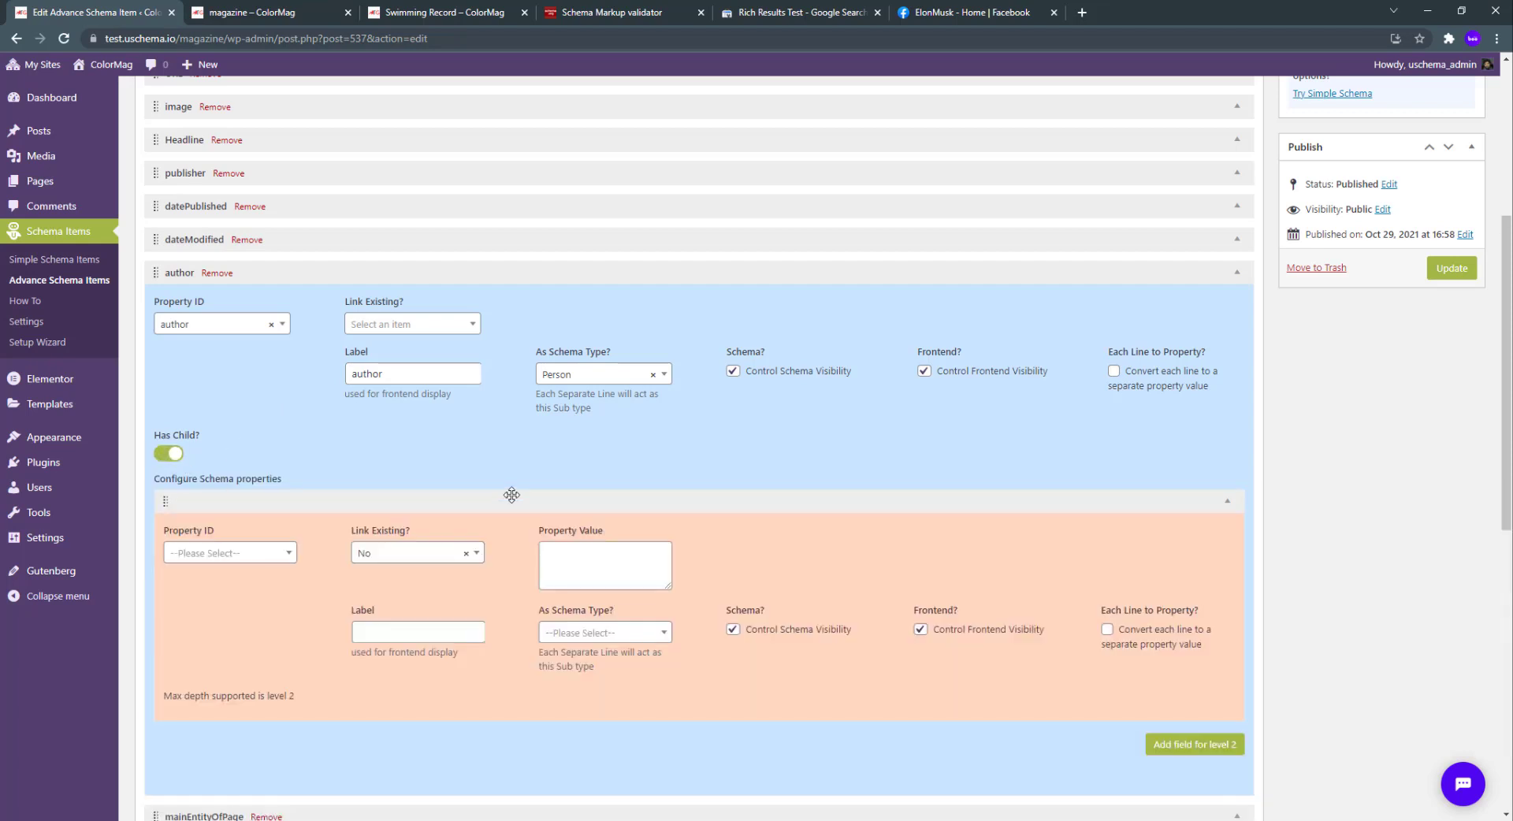
scroll(618, 449, "down", 3)
left_click(247, 337)
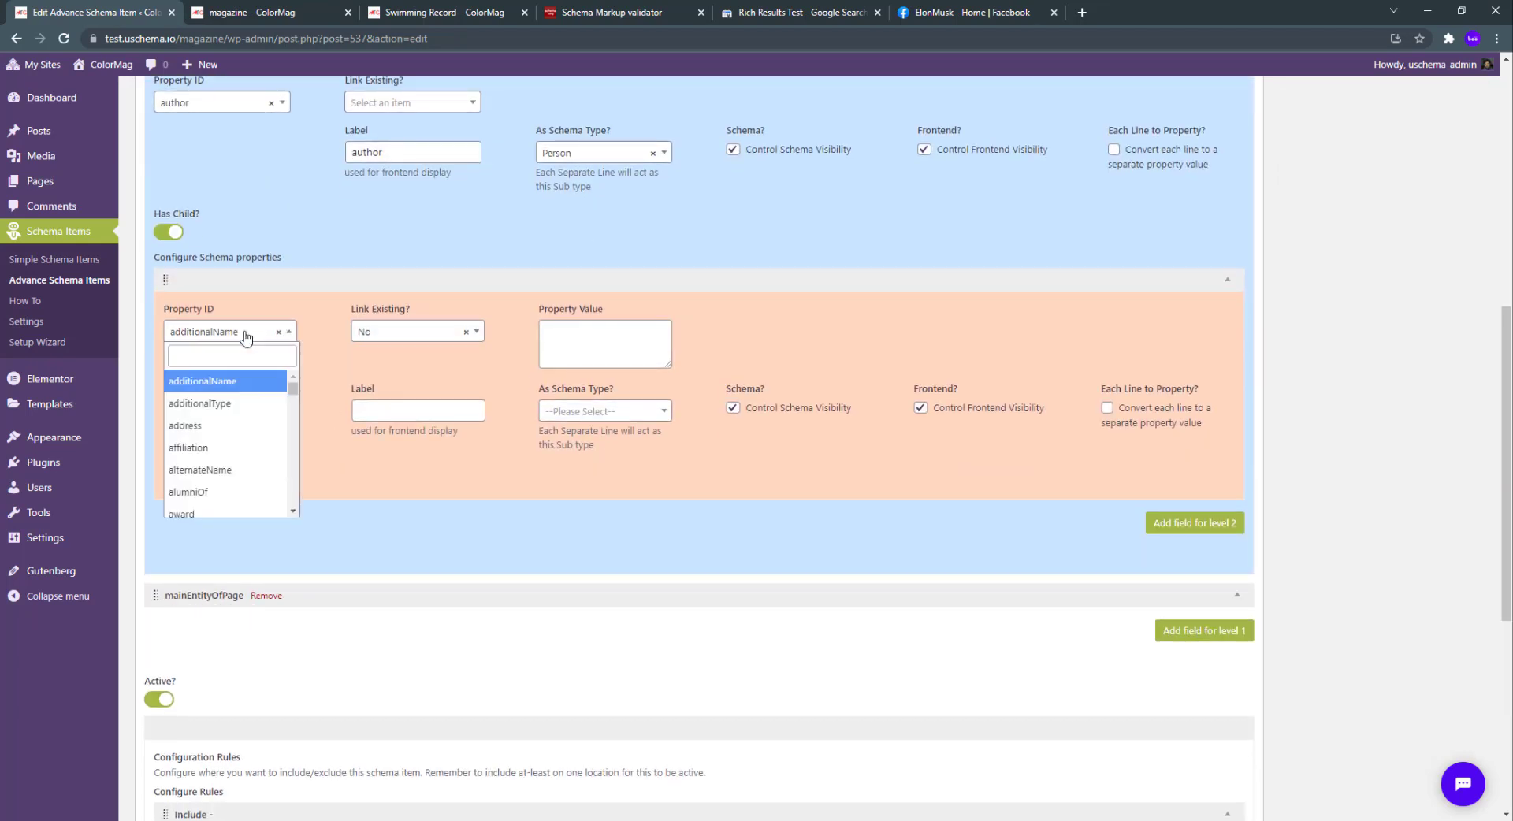
left_click(231, 357)
type("Name")
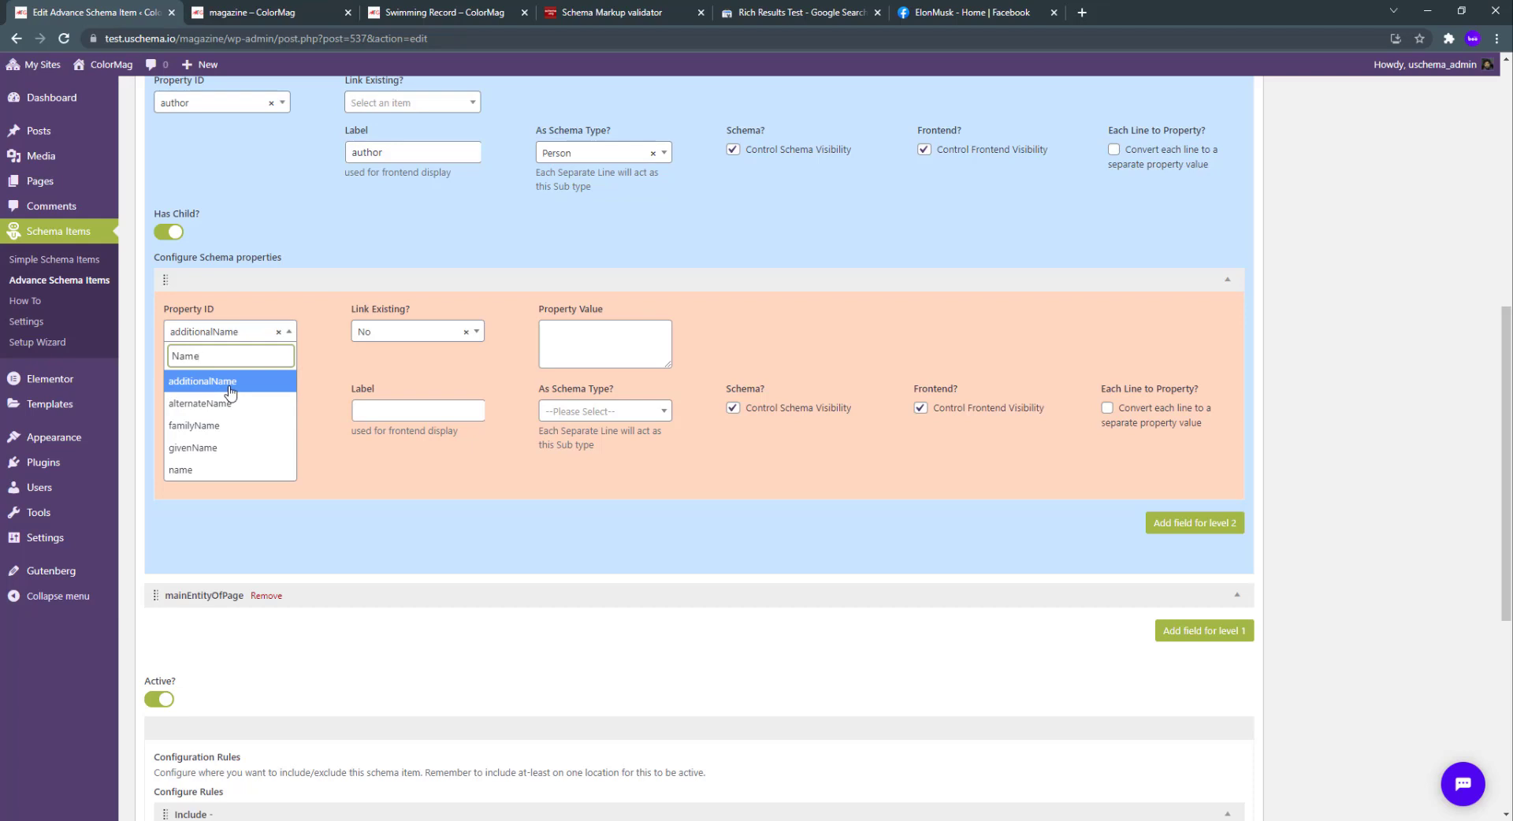
left_click(219, 469)
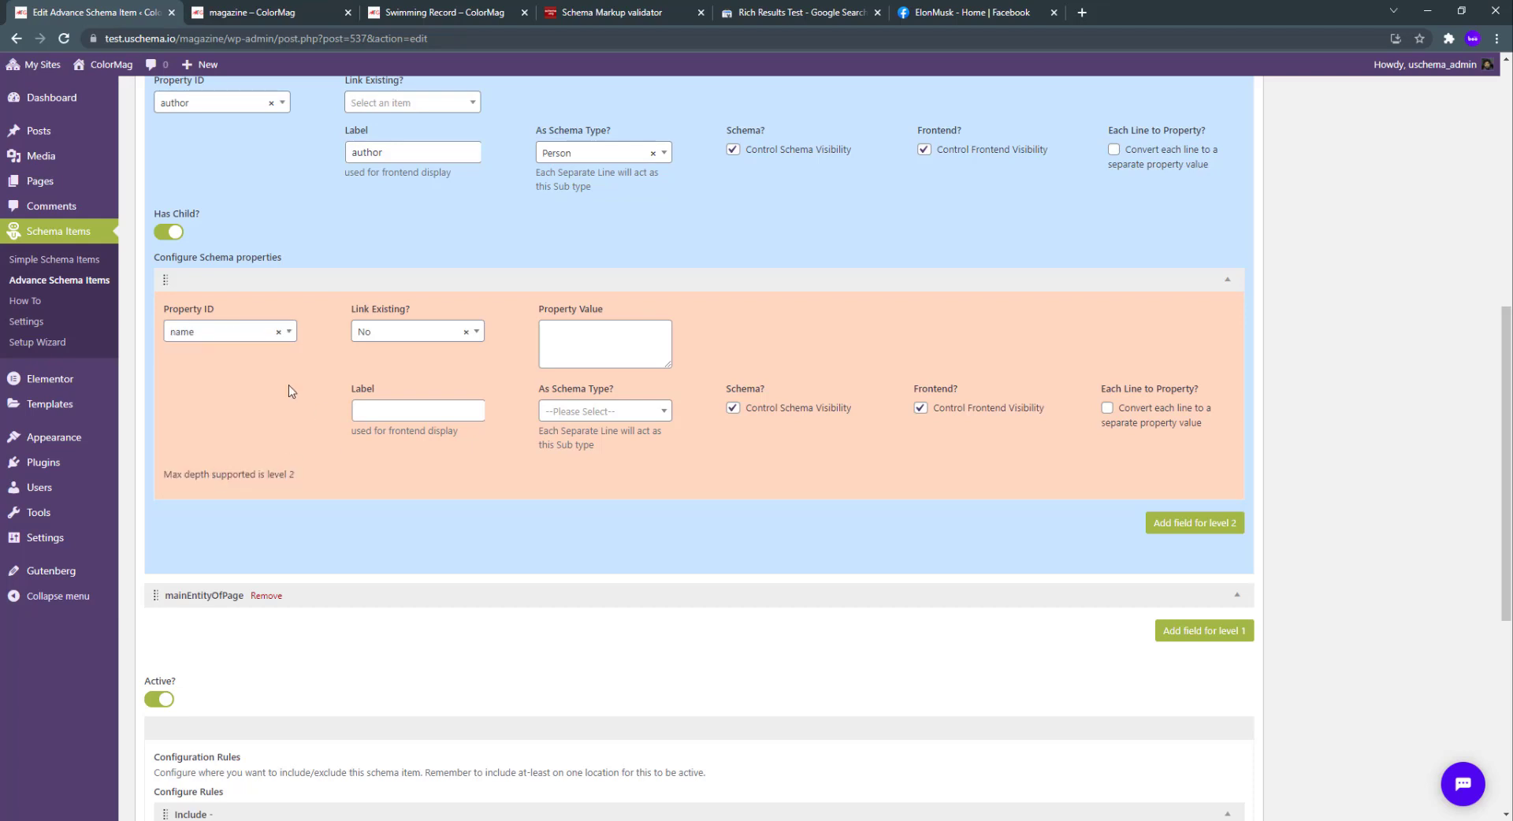
Give the name child property the value Elon Musk and the label Name, and collapse it.
left_click(601, 342)
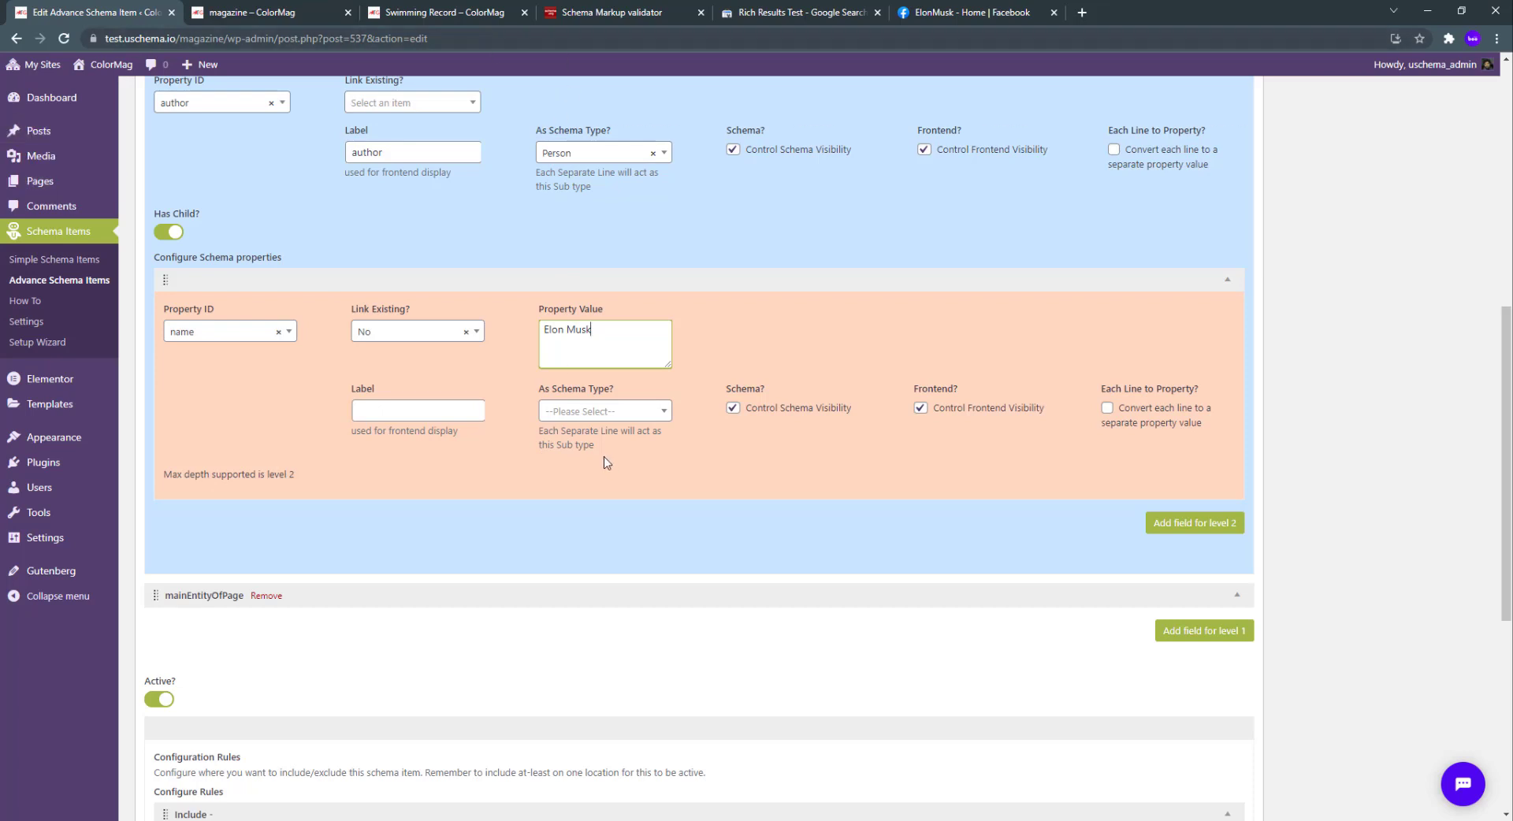
left_click(422, 415)
type("Name")
left_click(228, 282)
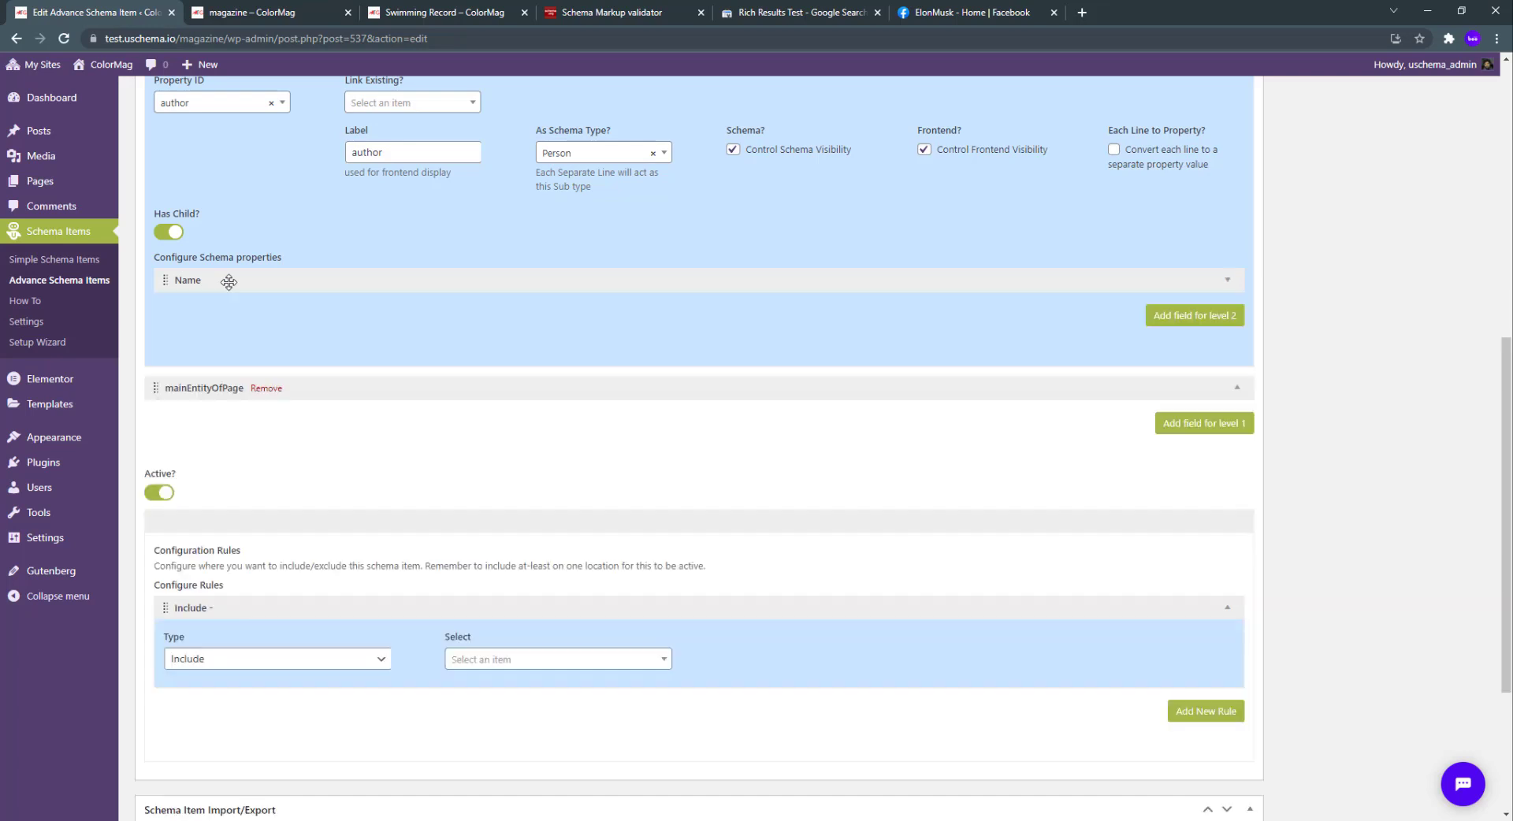
Add a second level 2 field under author and set its Property ID to url.
left_click(1205, 315)
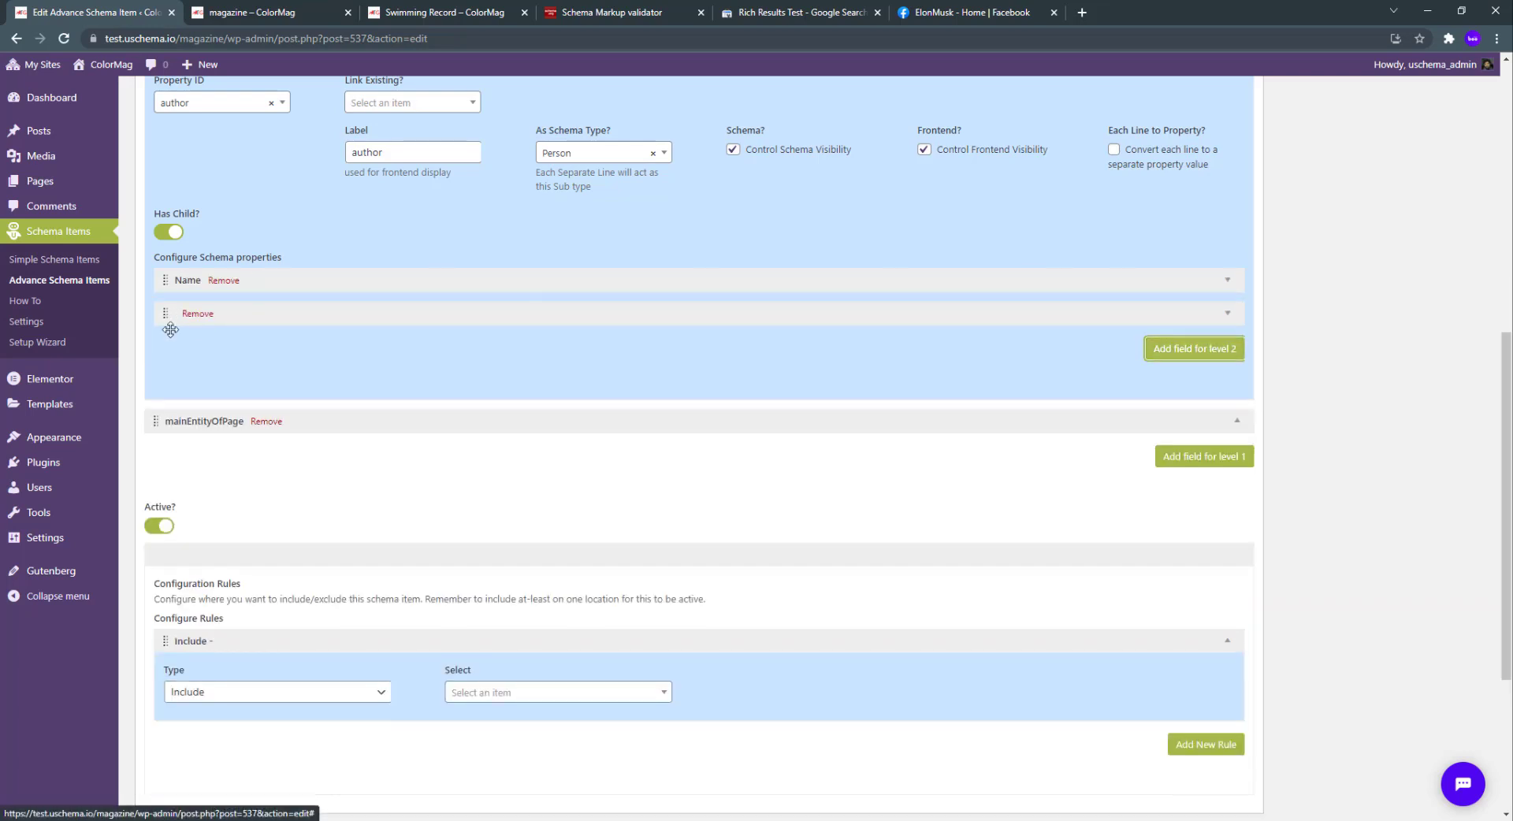
left_click(347, 309)
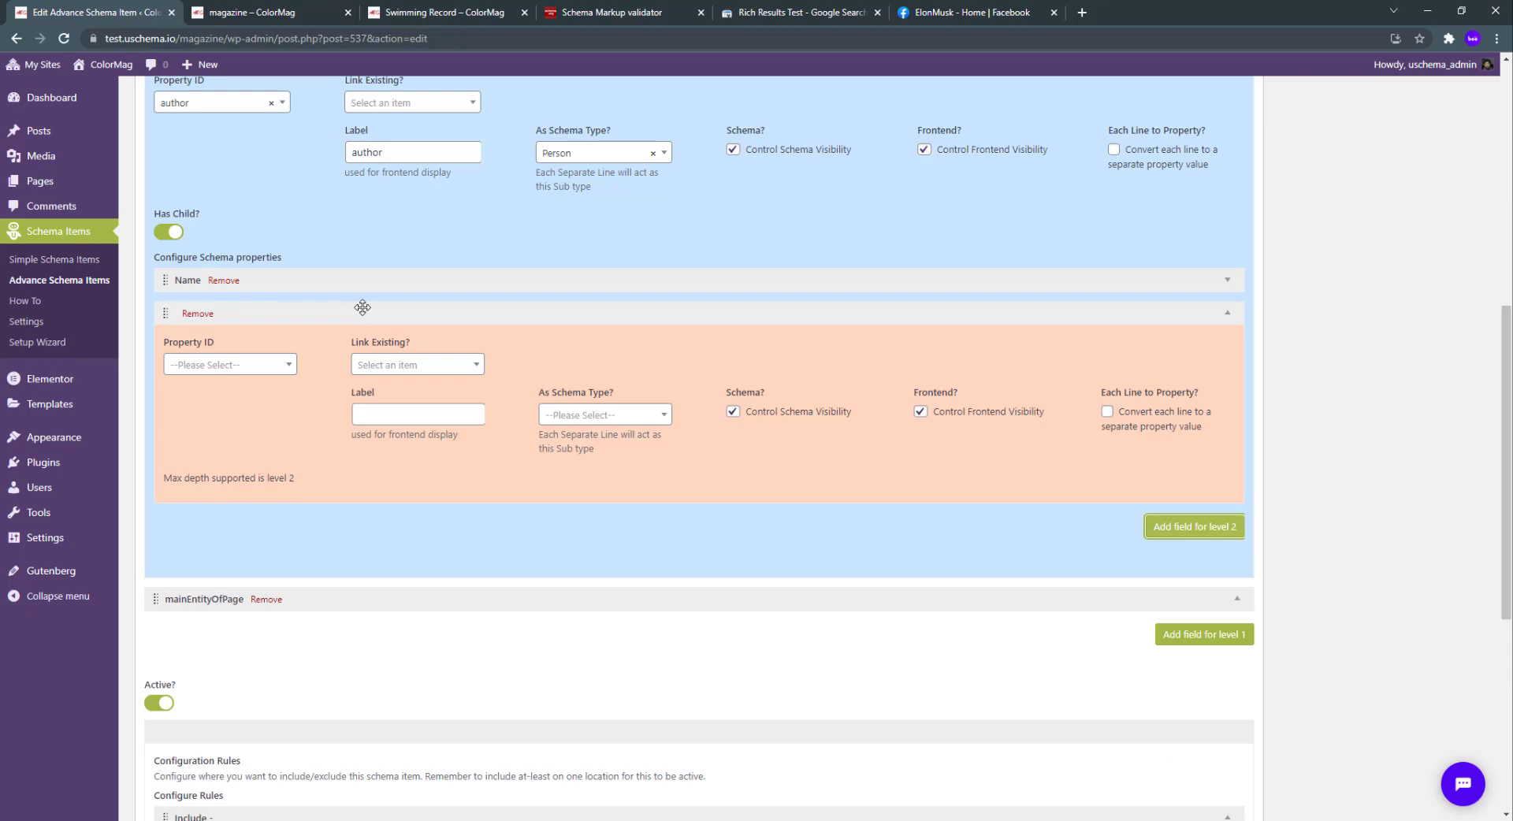
left_click(238, 368)
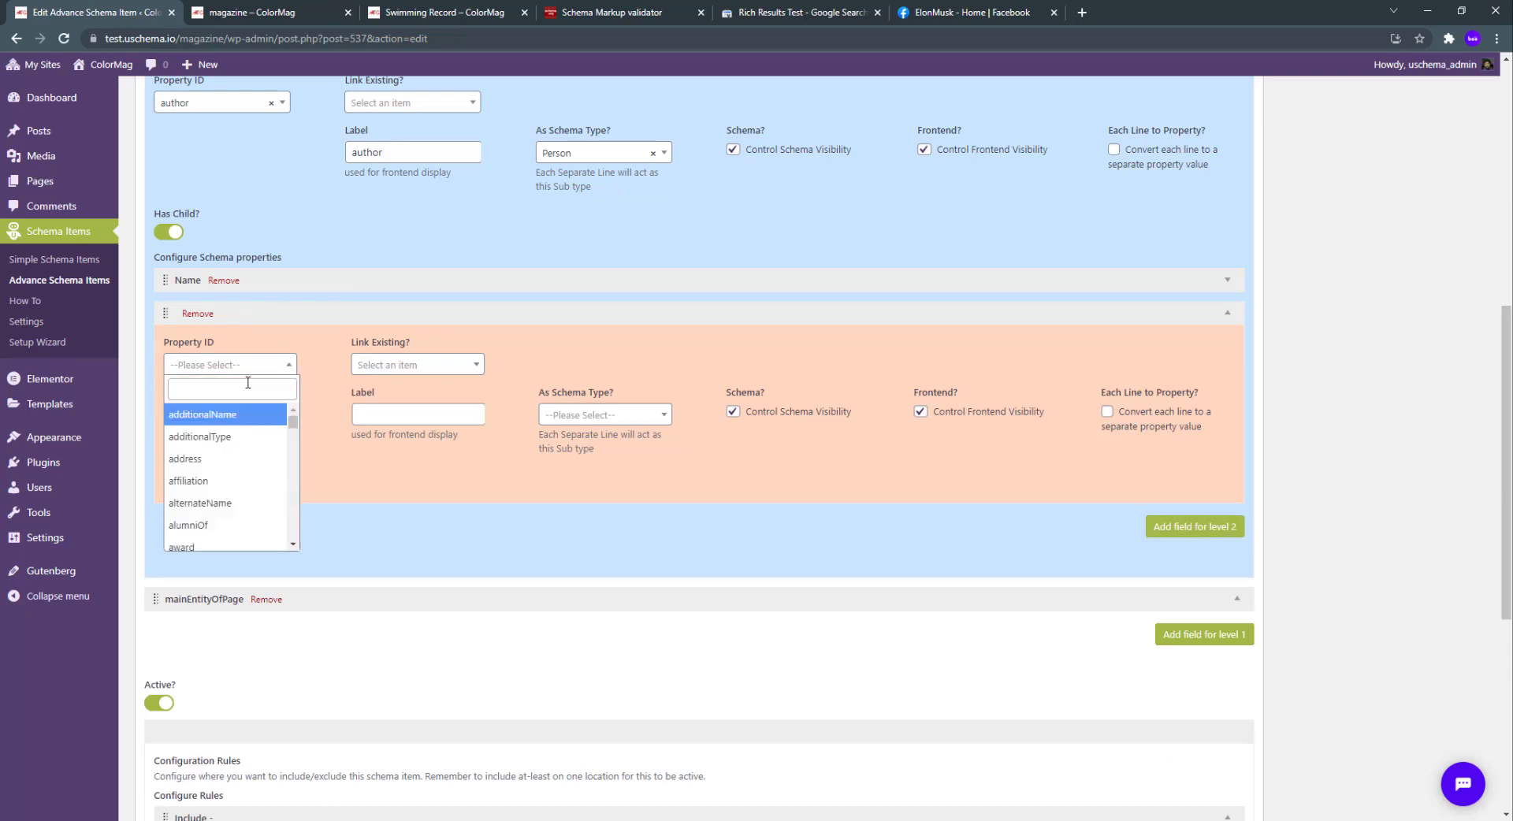
left_click(247, 383)
type("url")
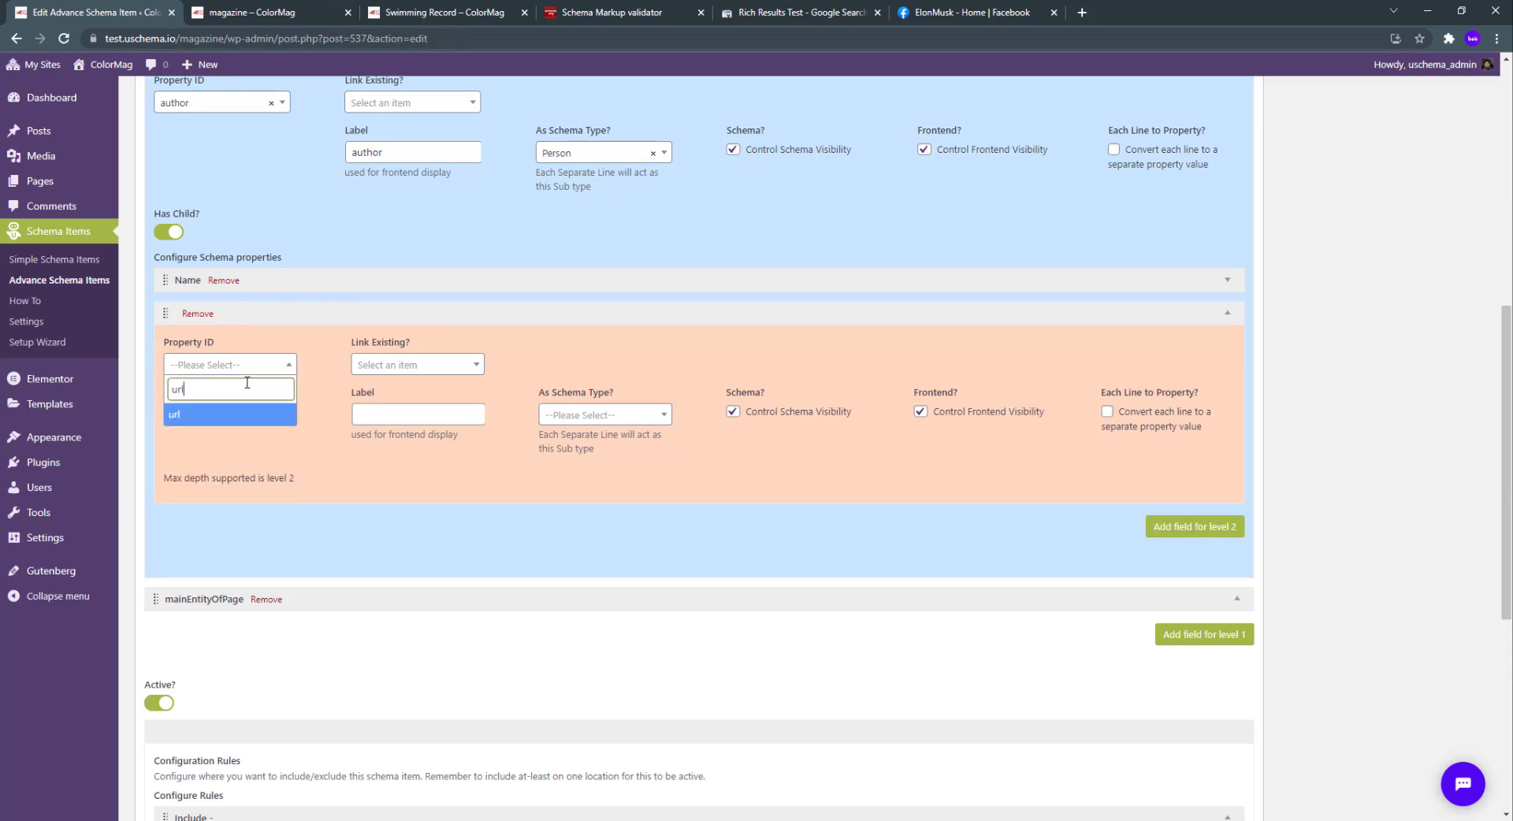
left_click(238, 413)
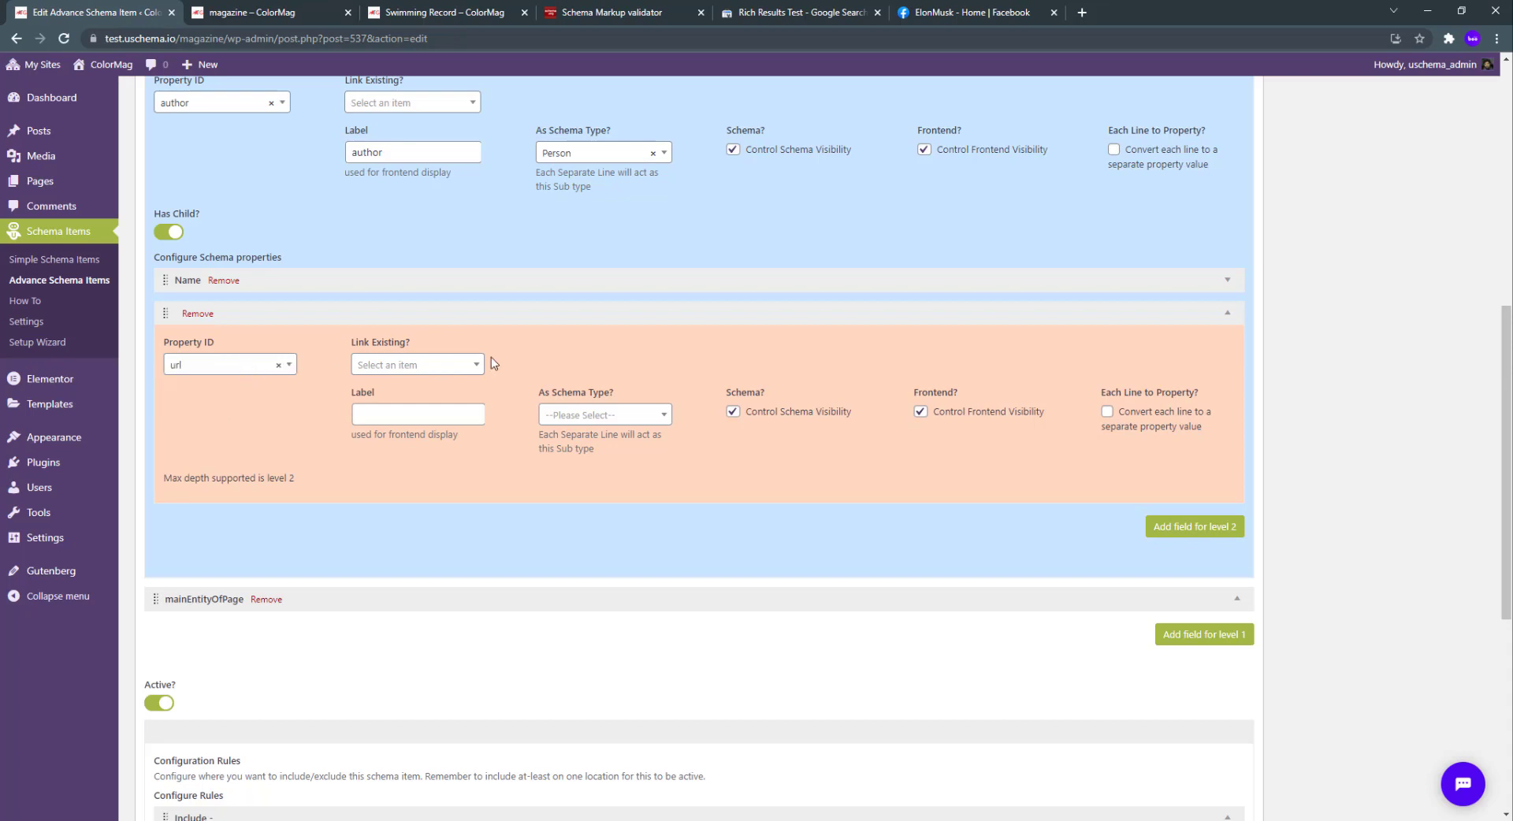
left_click(431, 367)
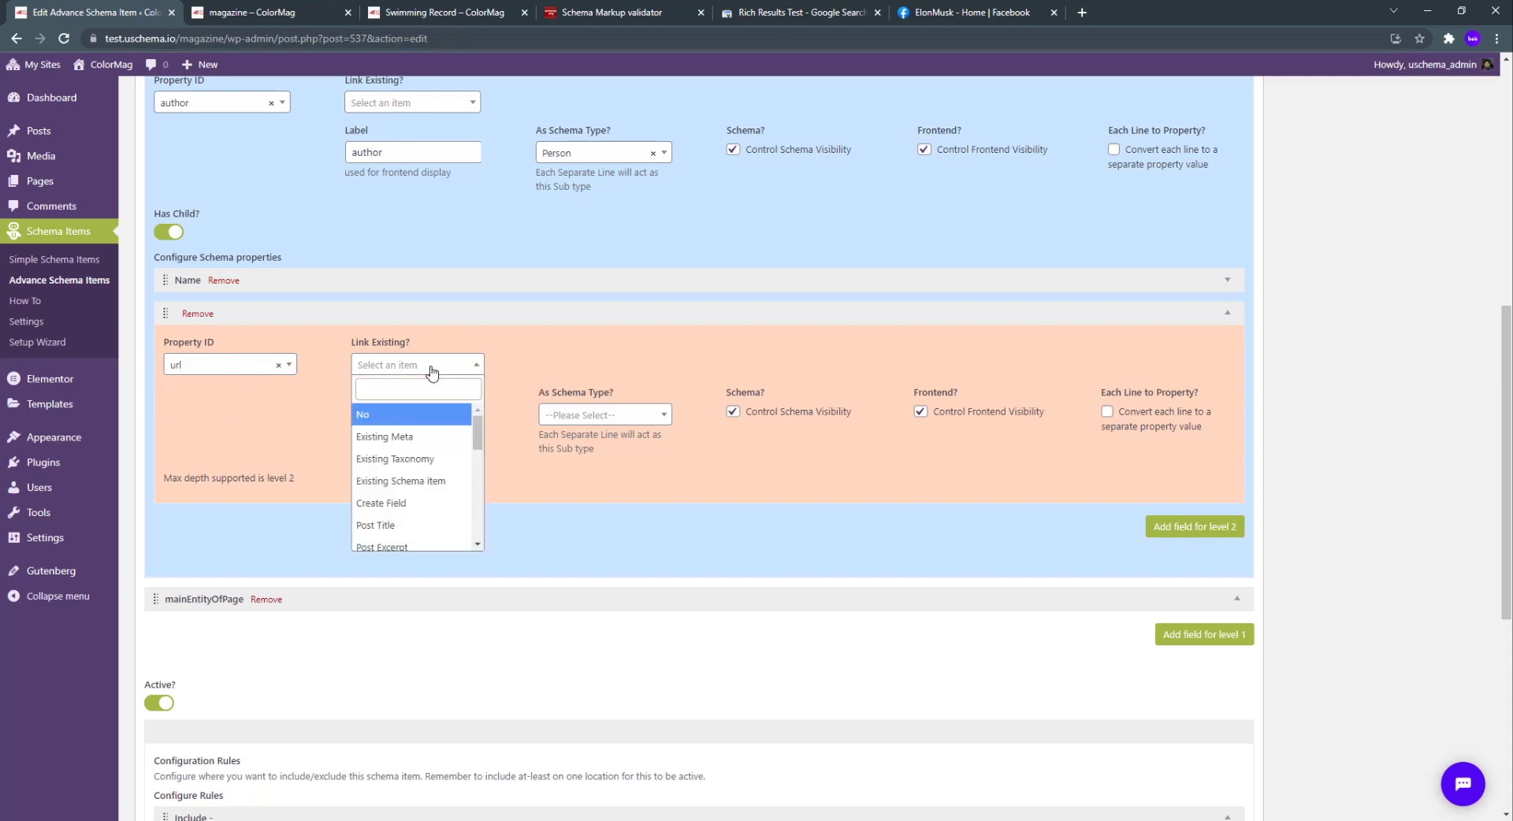
left_click(402, 416)
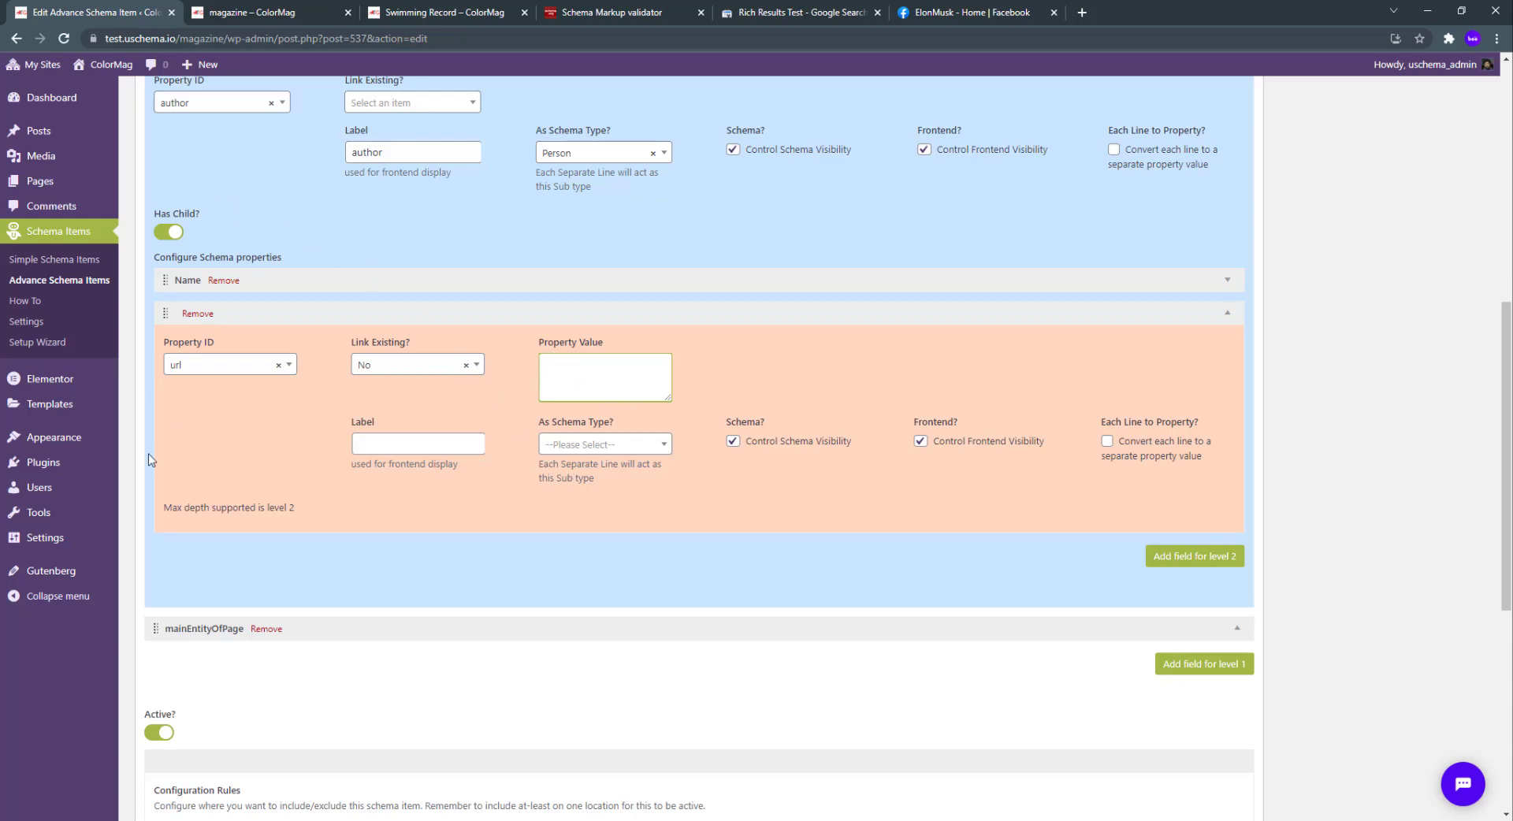
left_click(267, 8)
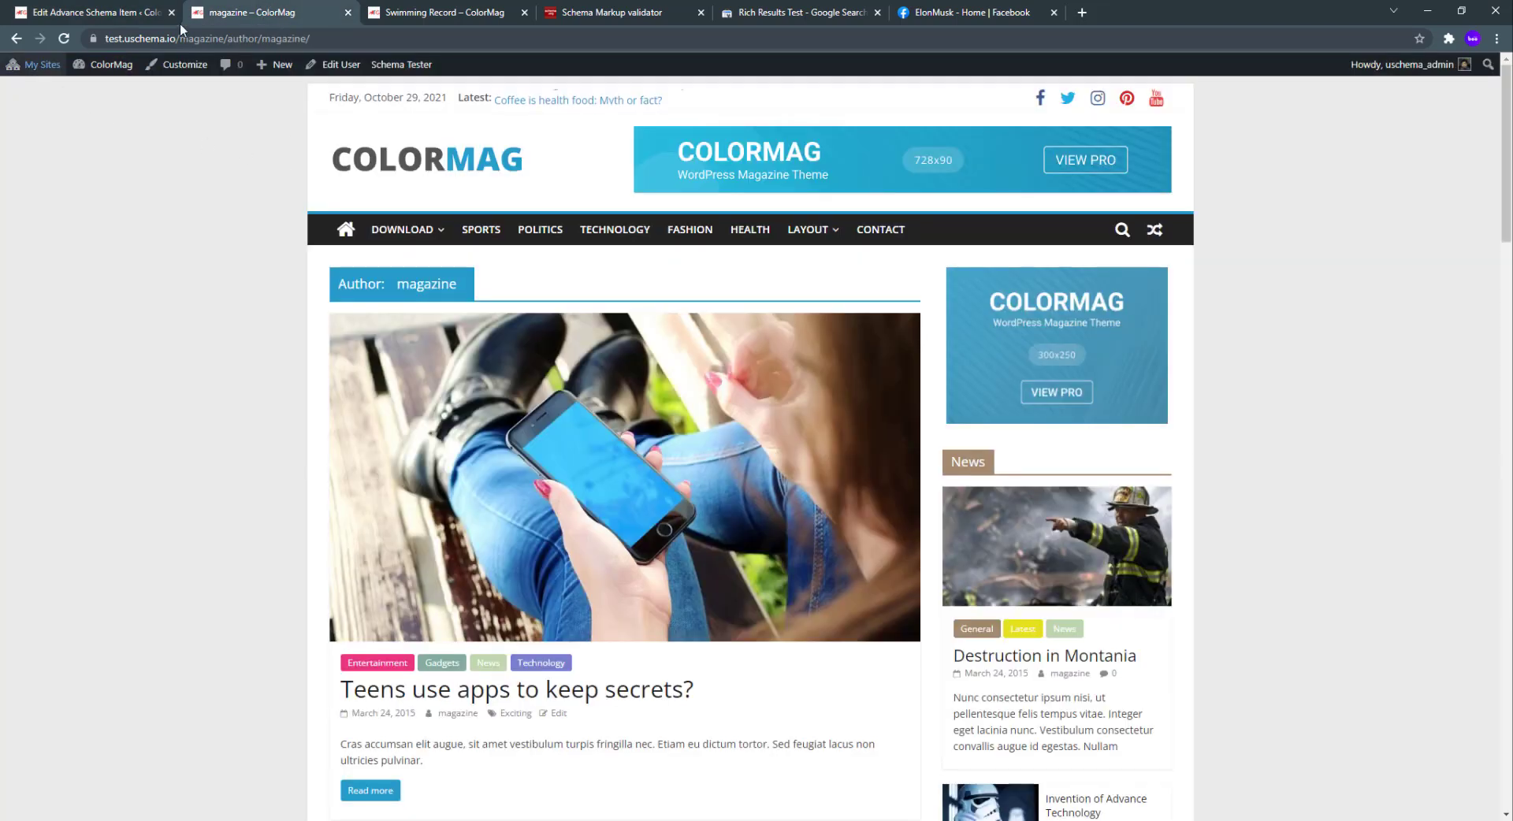
left_click(341, 43)
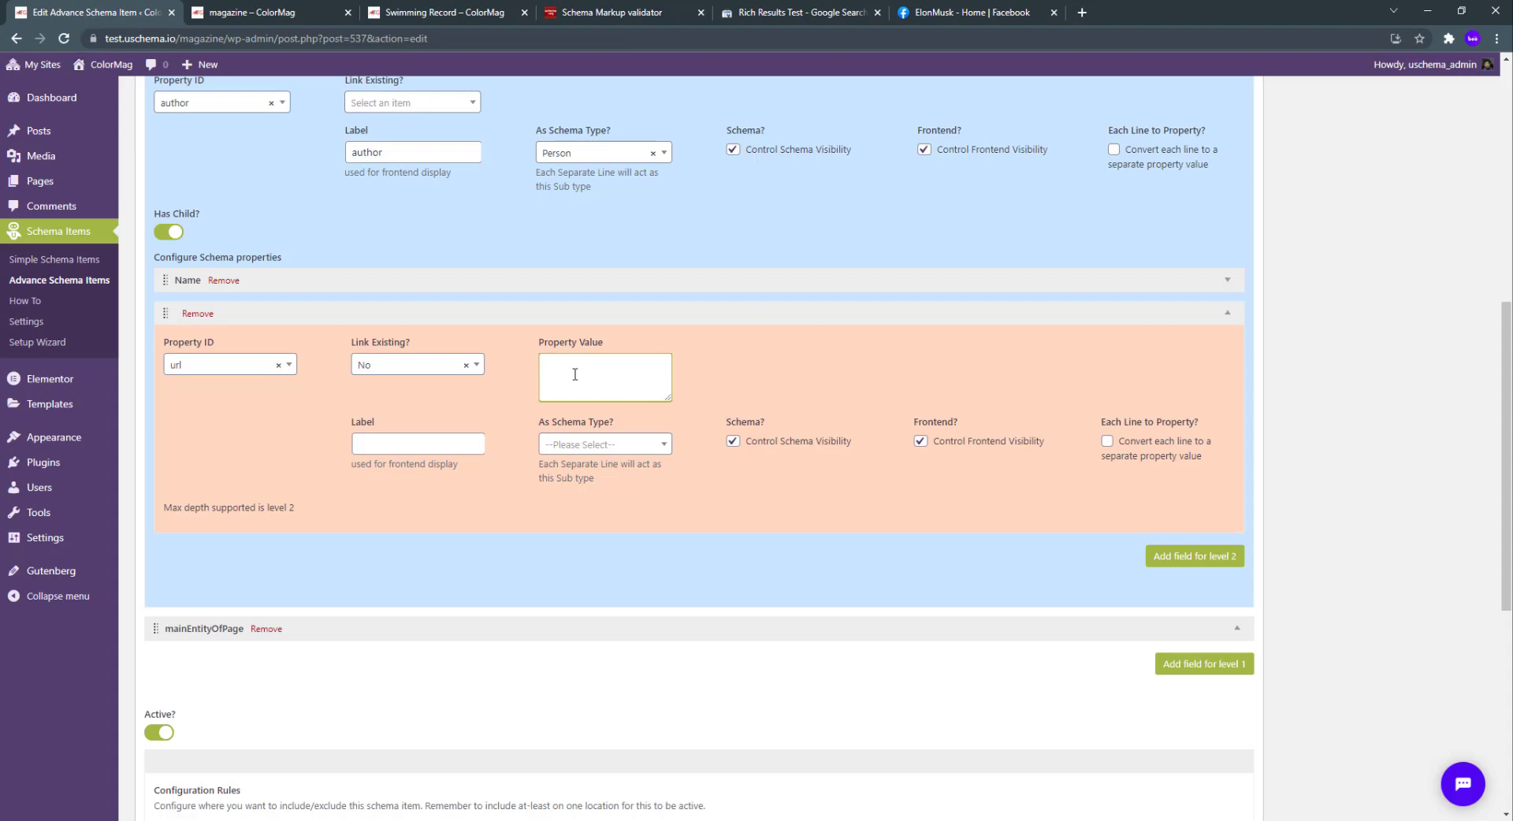
type("https://test.uschema.io/magazine/author/magazine/")
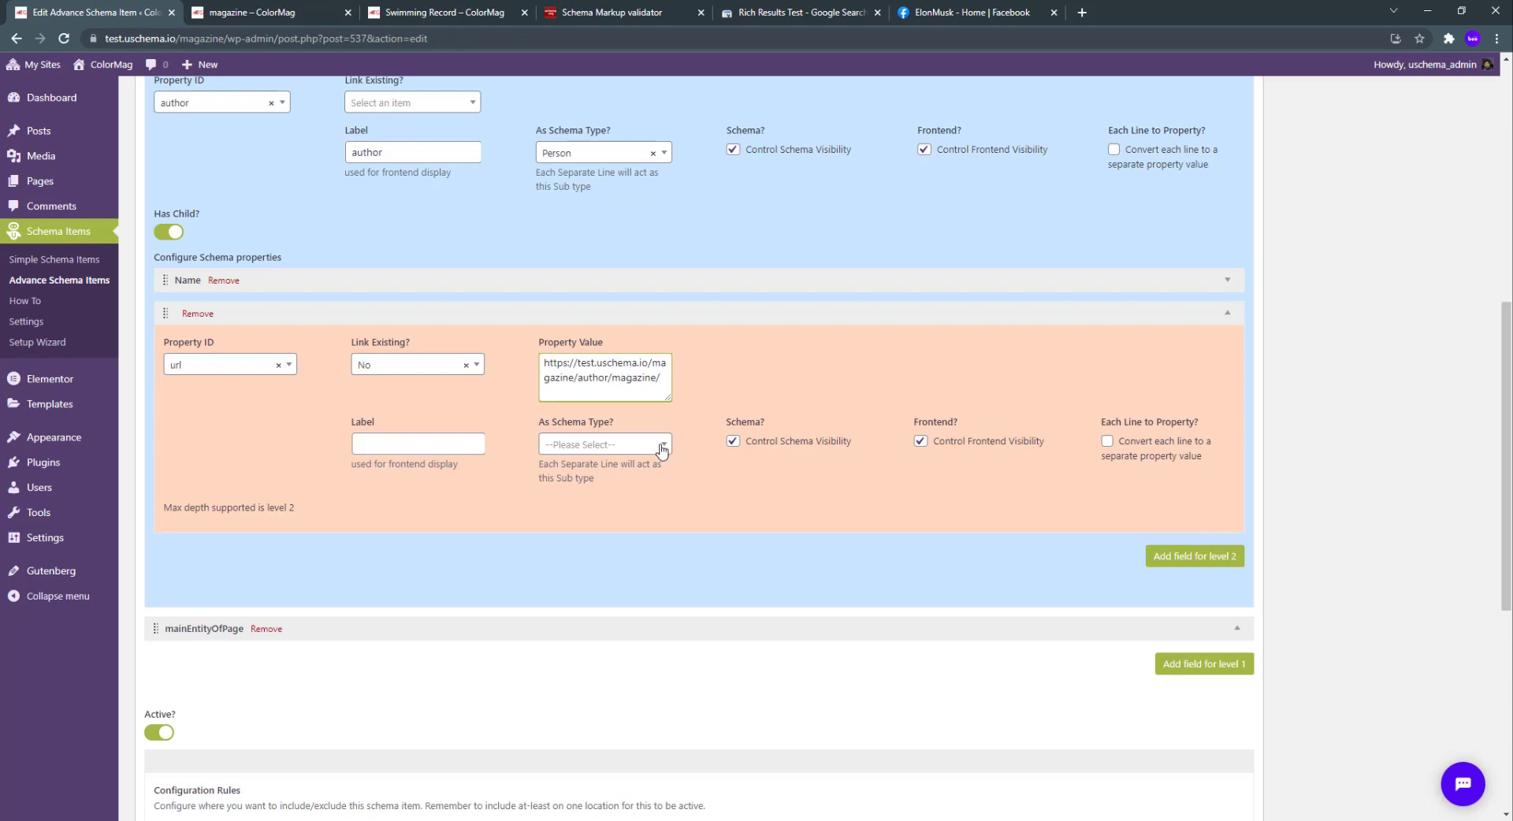
left_click(425, 444)
type("URL")
left_click(437, 309)
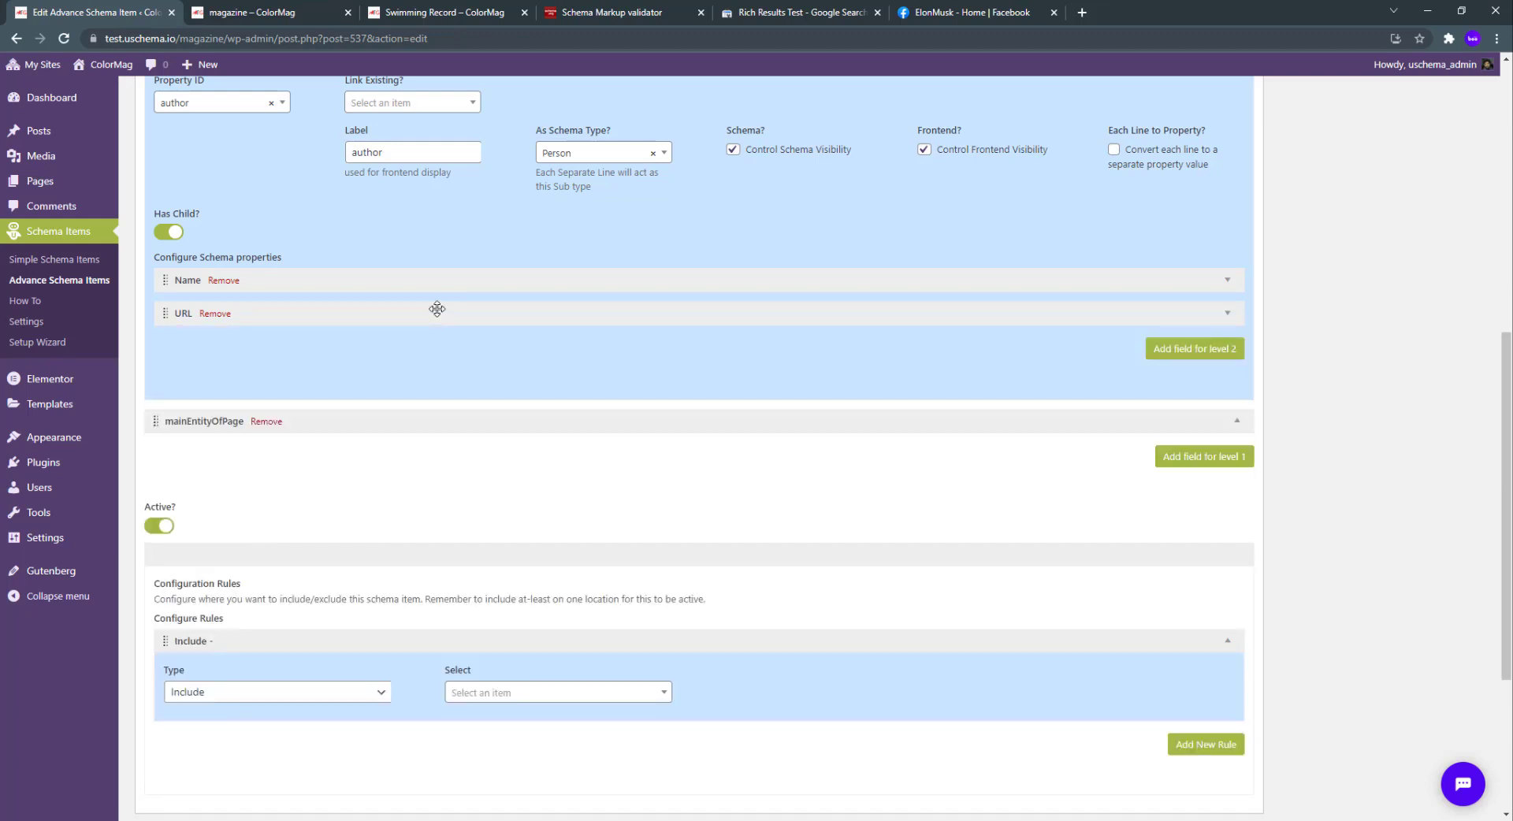
Add a third level 2 field under author and set its Property ID to sameAs.
left_click(1180, 349)
left_click(287, 347)
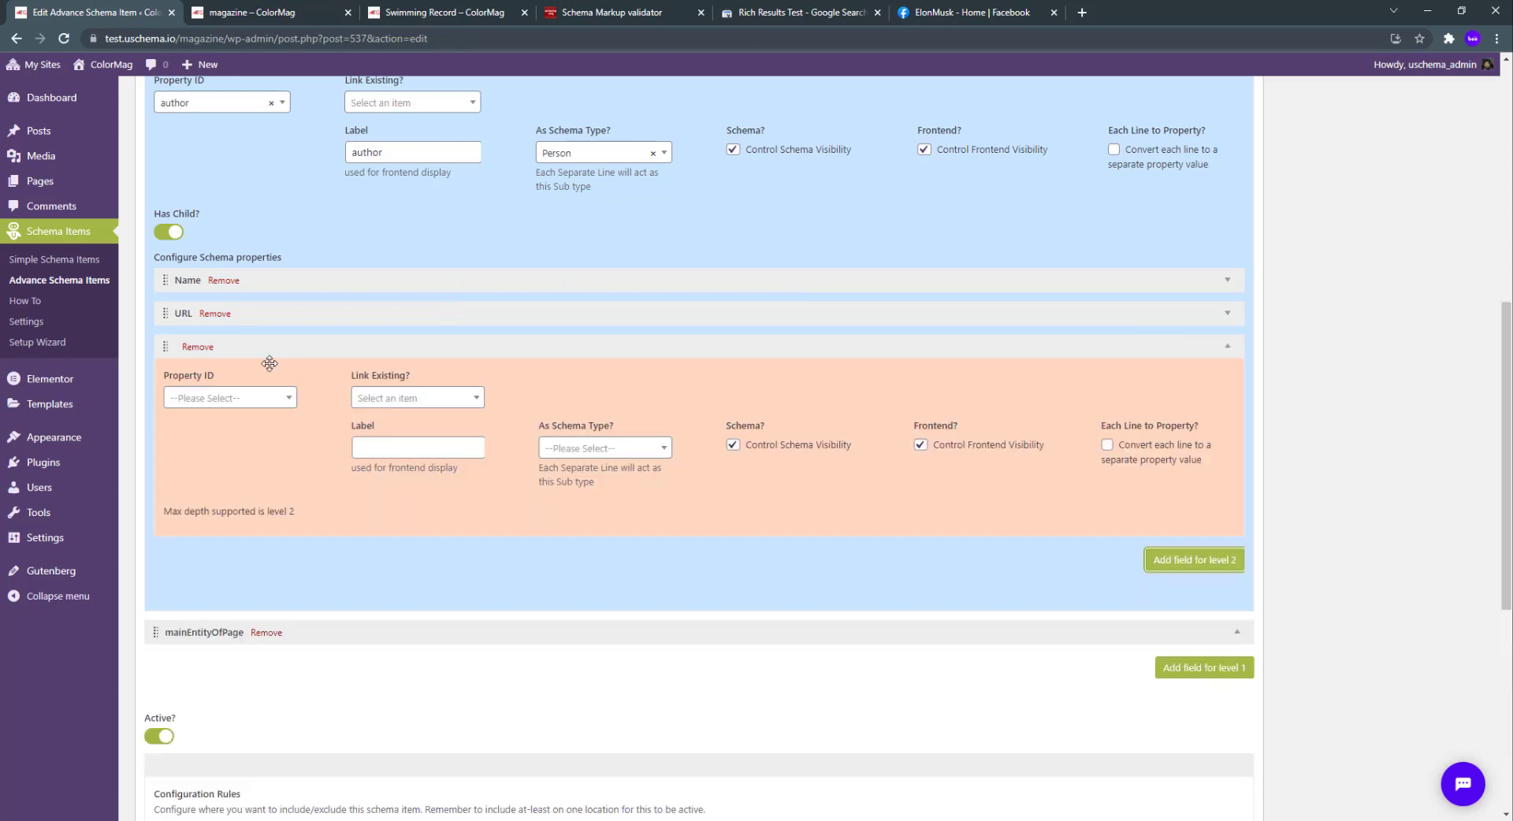
left_click(239, 404)
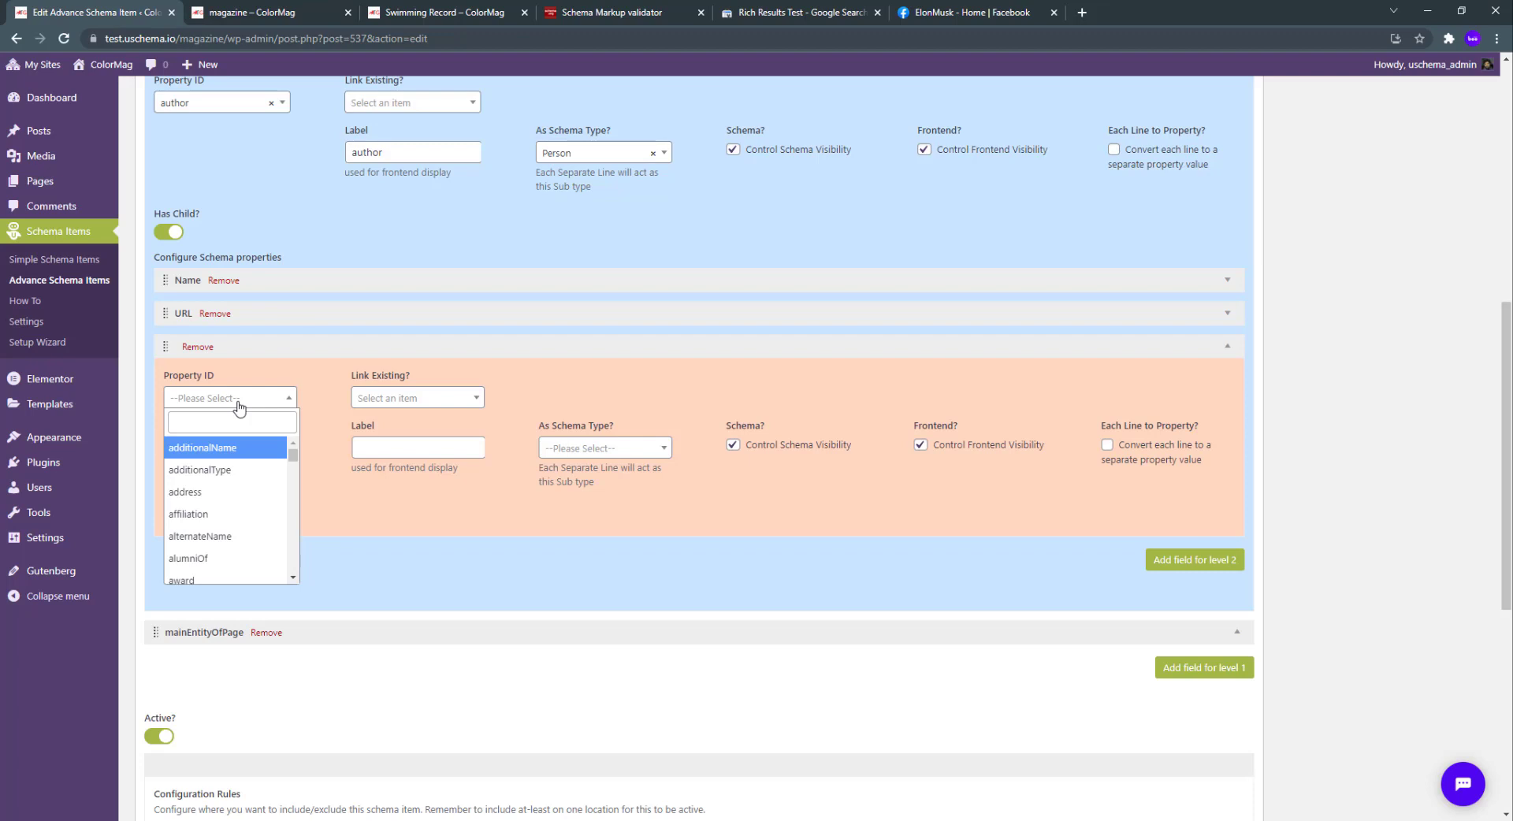
left_click(228, 419)
type("same")
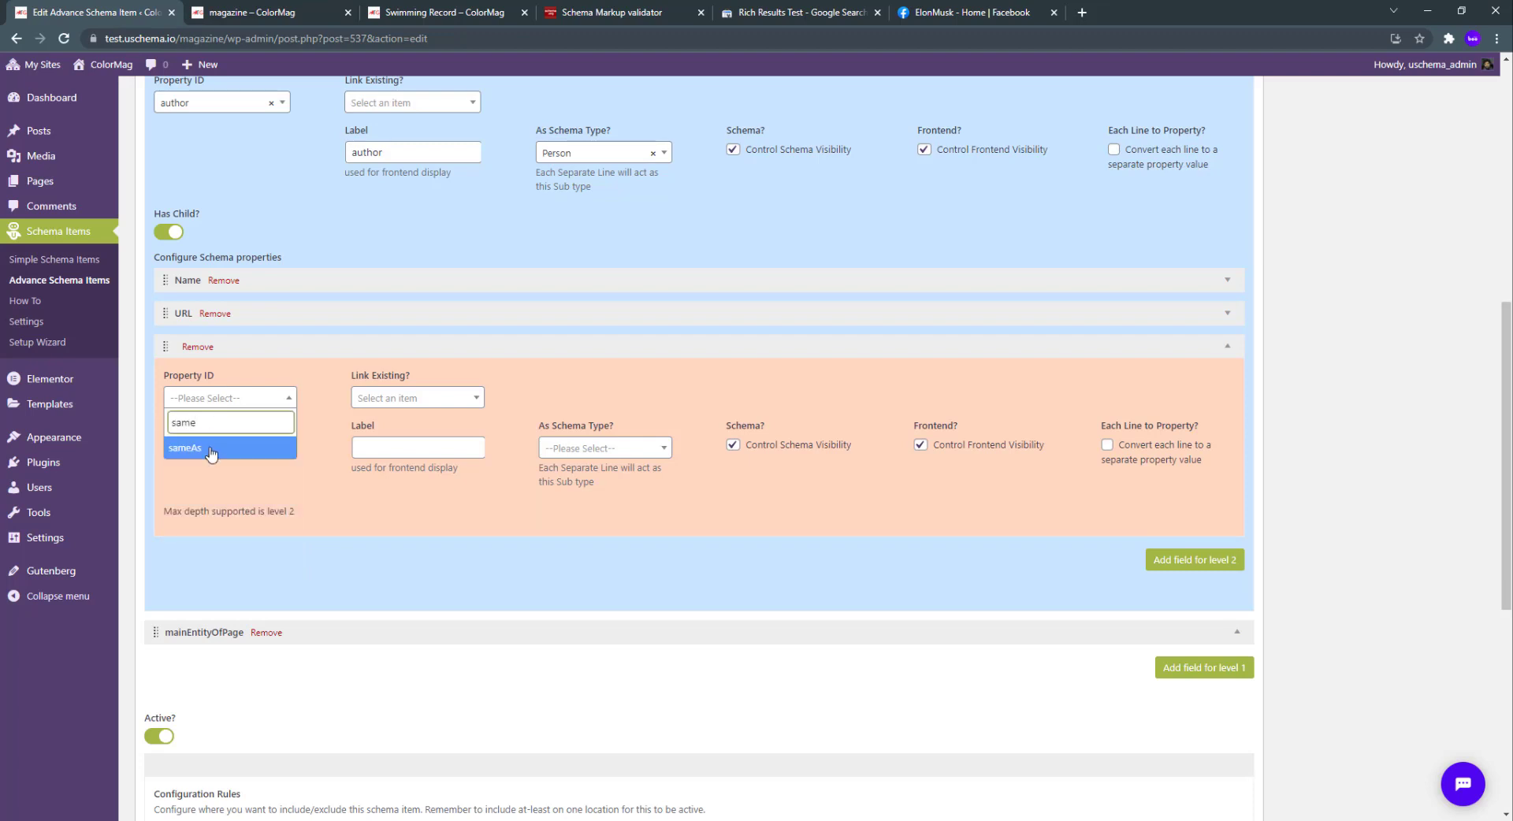
left_click(213, 449)
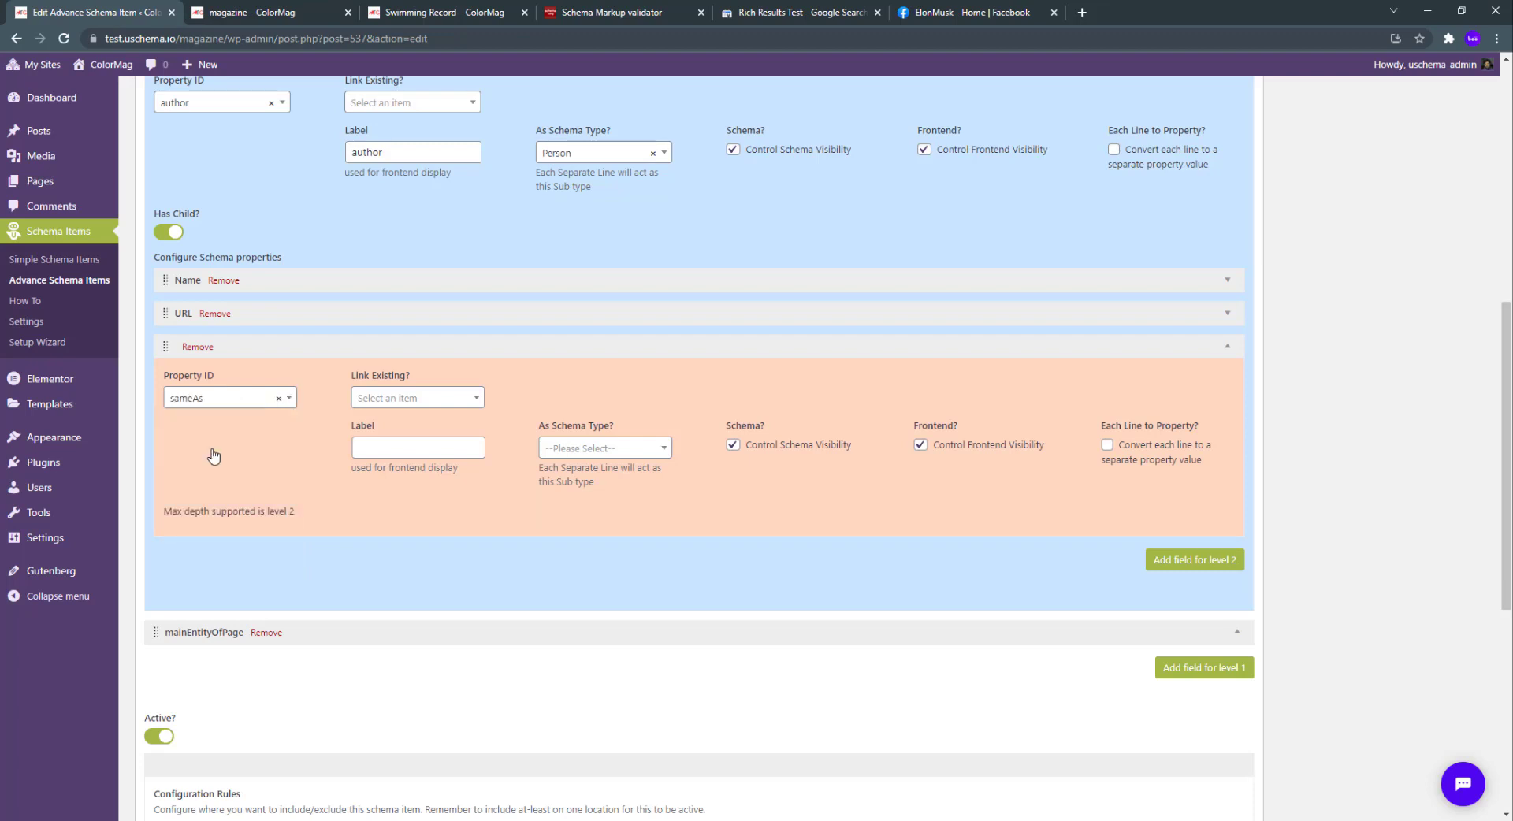
left_click(414, 400)
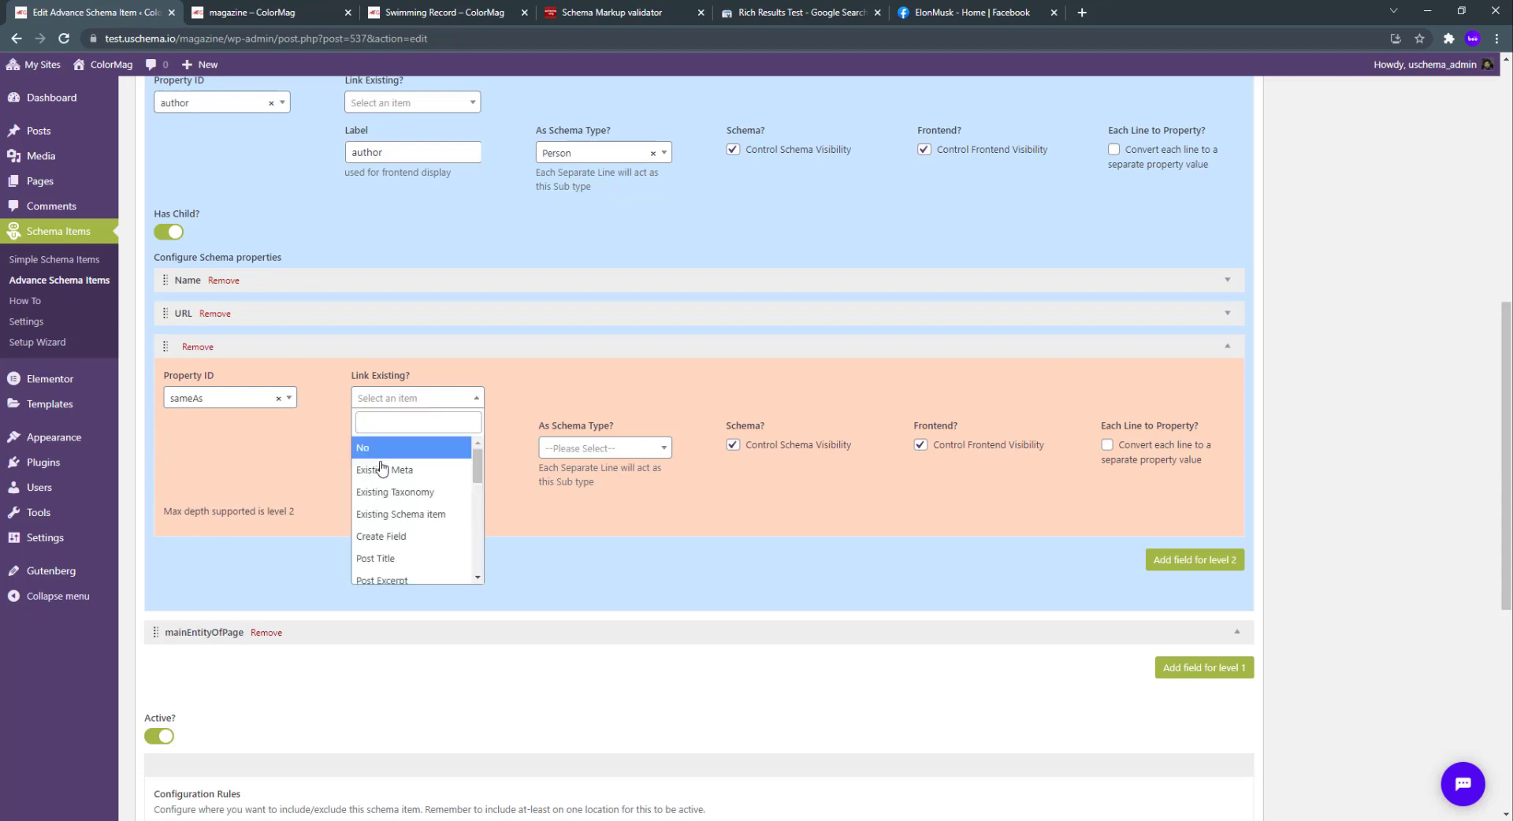
left_click(372, 447)
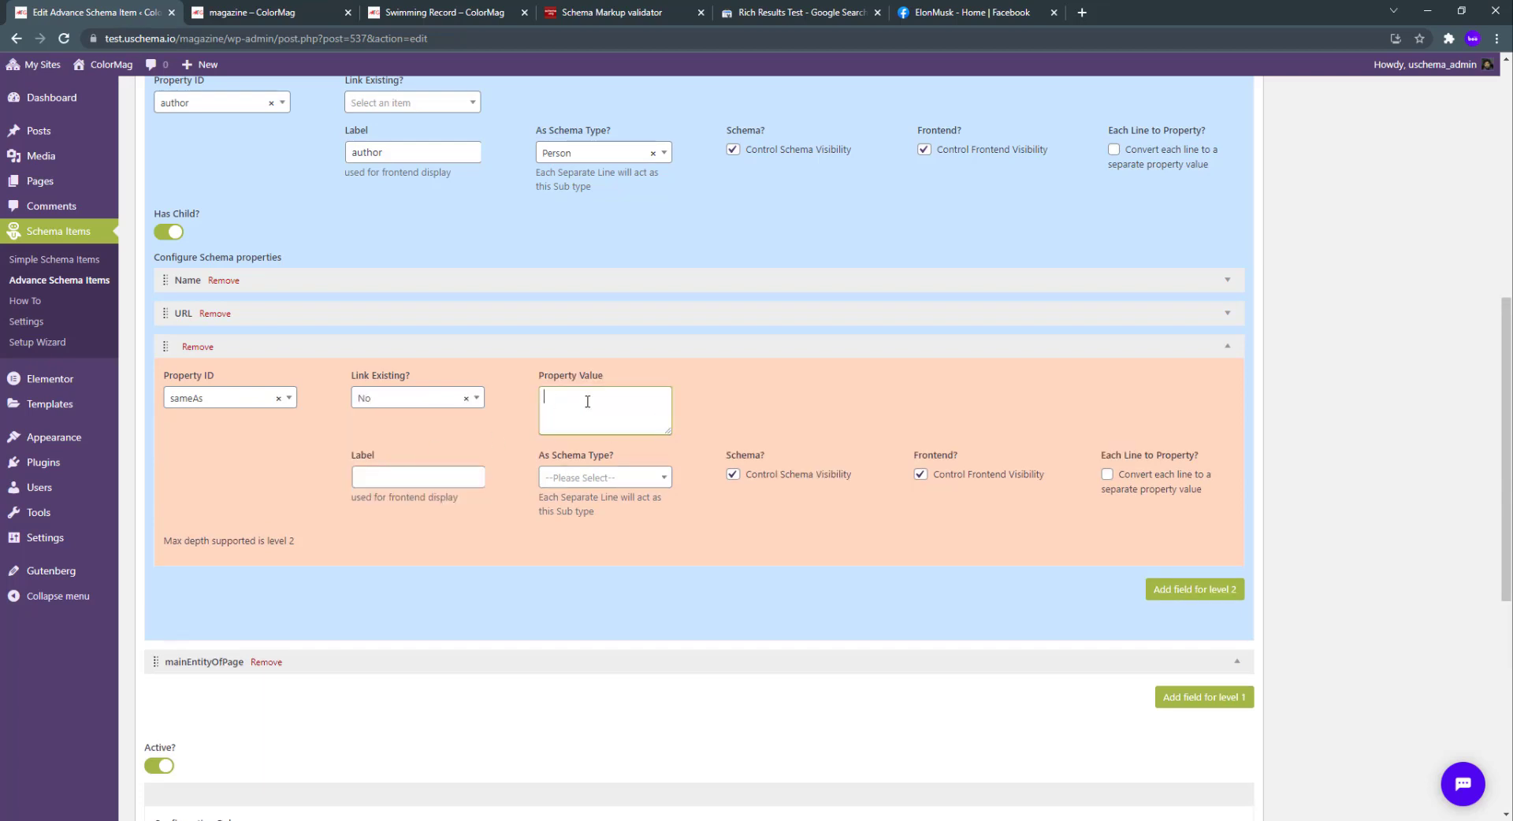
left_click(940, 9)
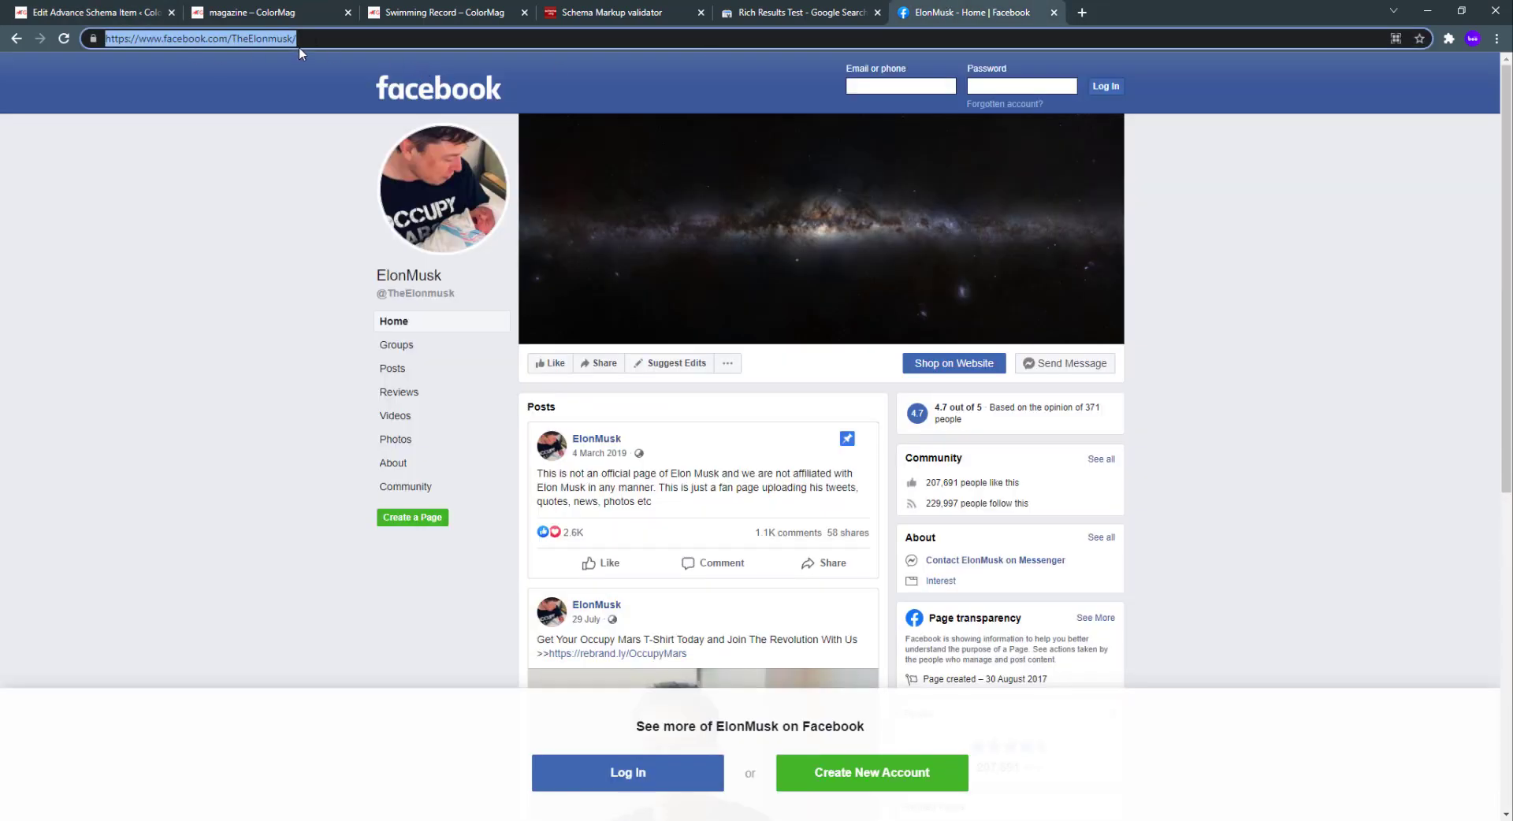
left_click_drag(303, 43, 89, 53)
key("ctrl+c")
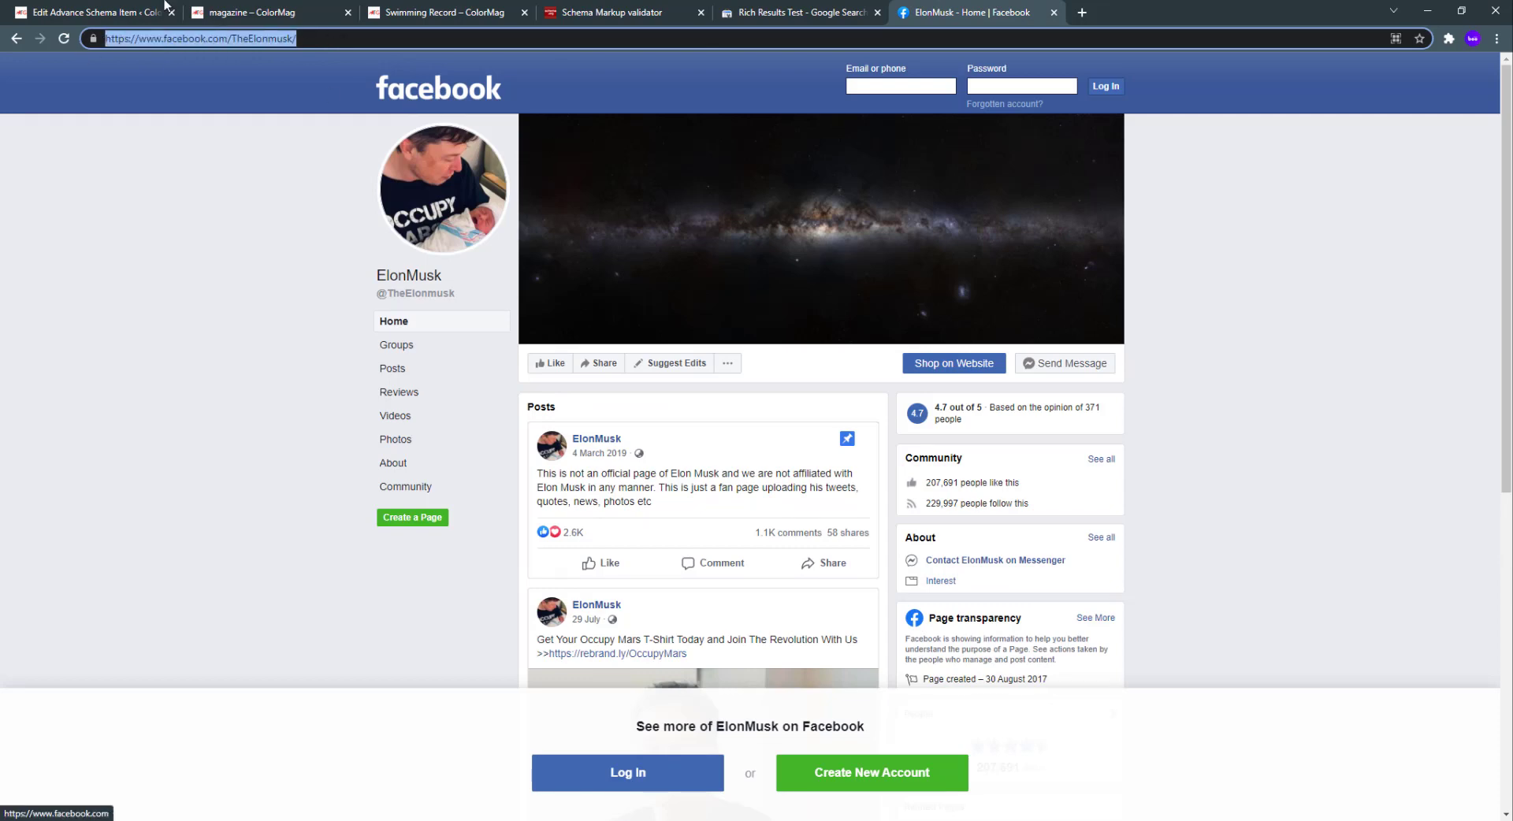
left_click(71, 8)
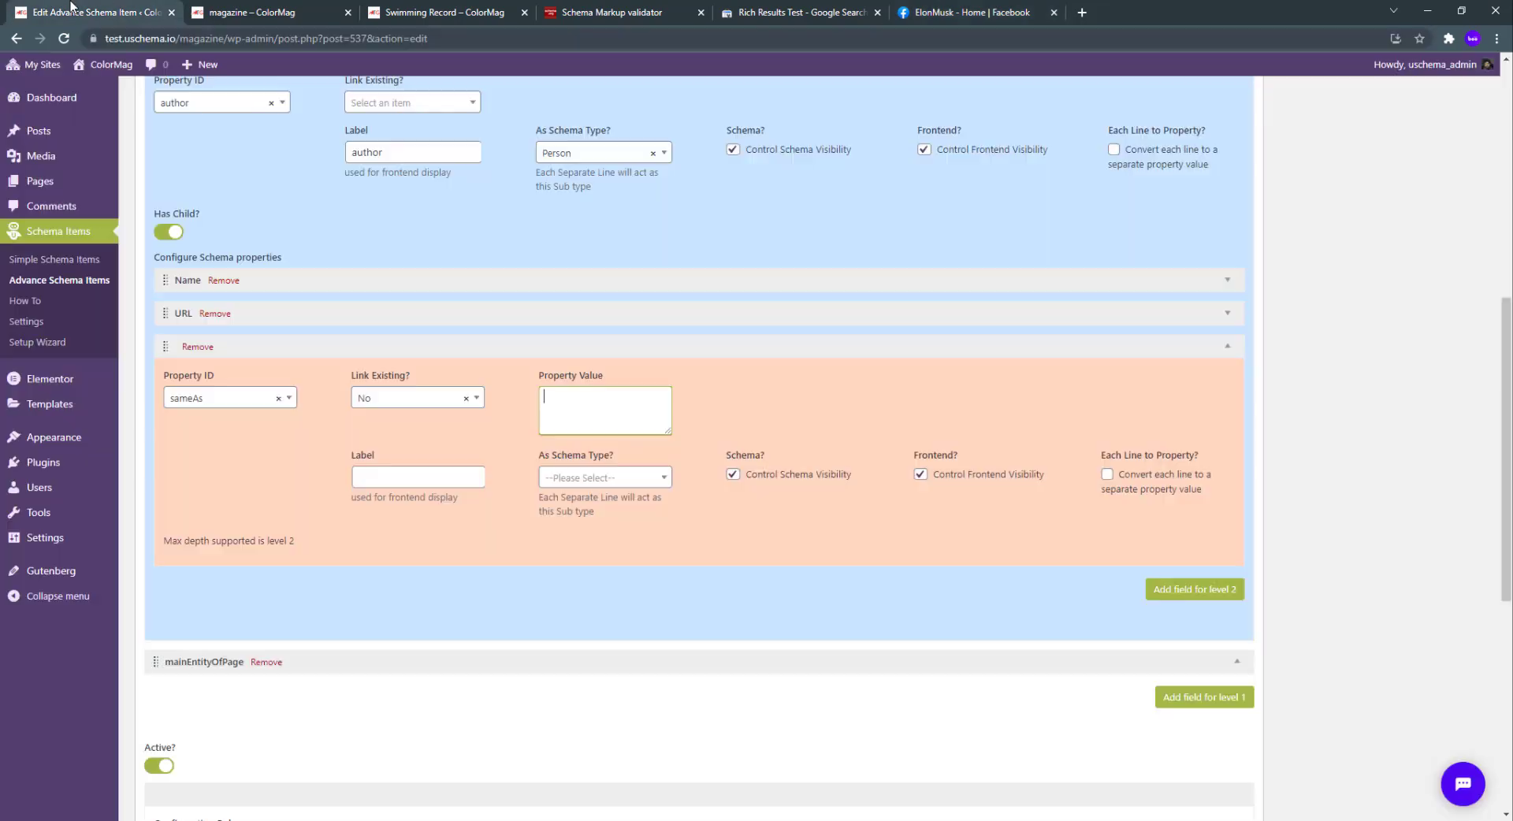
left_click(611, 409)
key("ctrl+v")
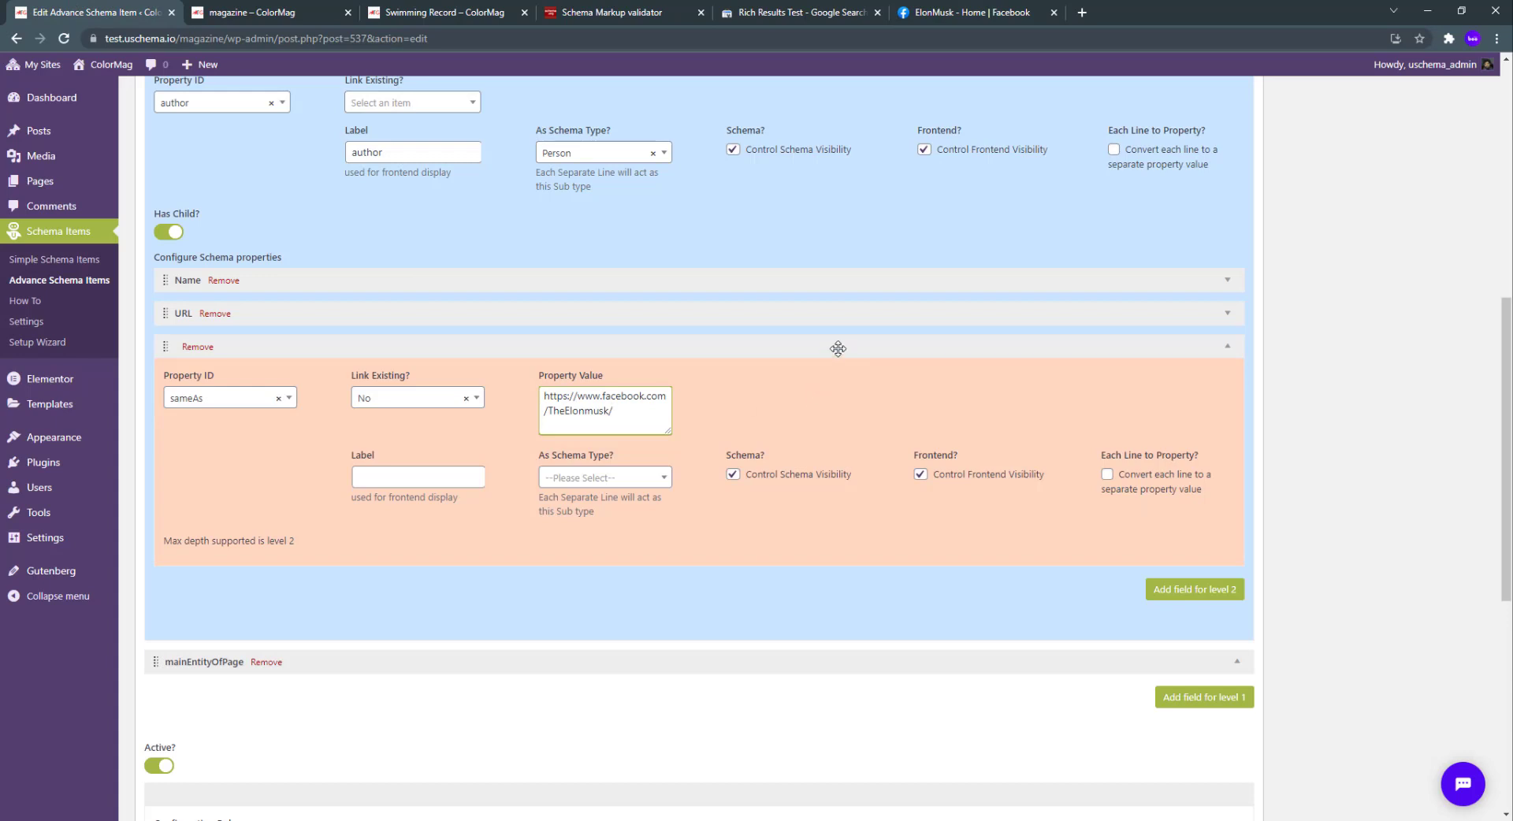
Label the sameAs child property FB link and collapse it.
left_click(838, 347)
left_click(348, 339)
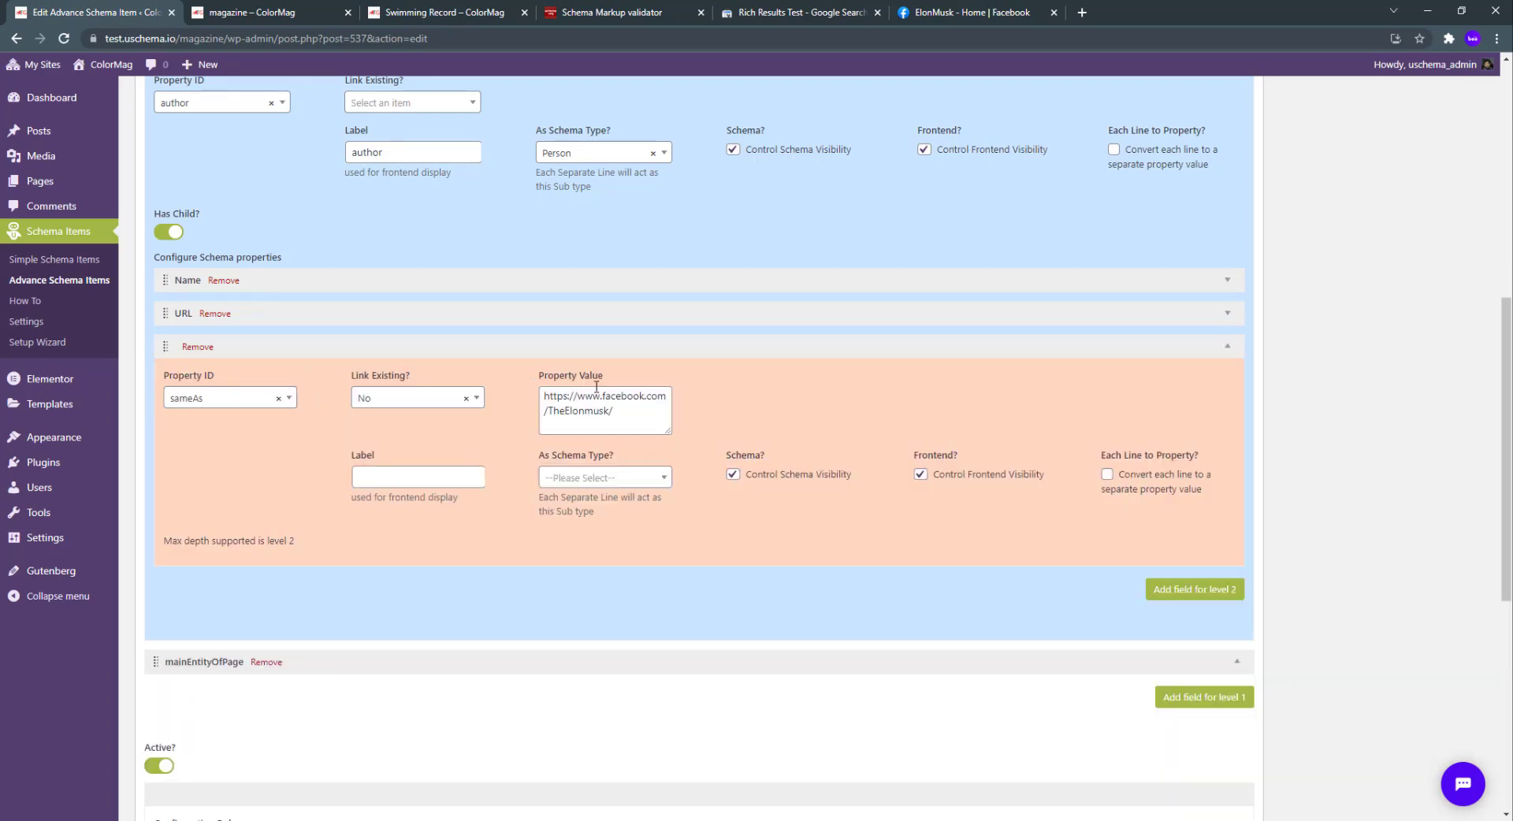
left_click(414, 475)
type("FB link")
left_click(508, 353)
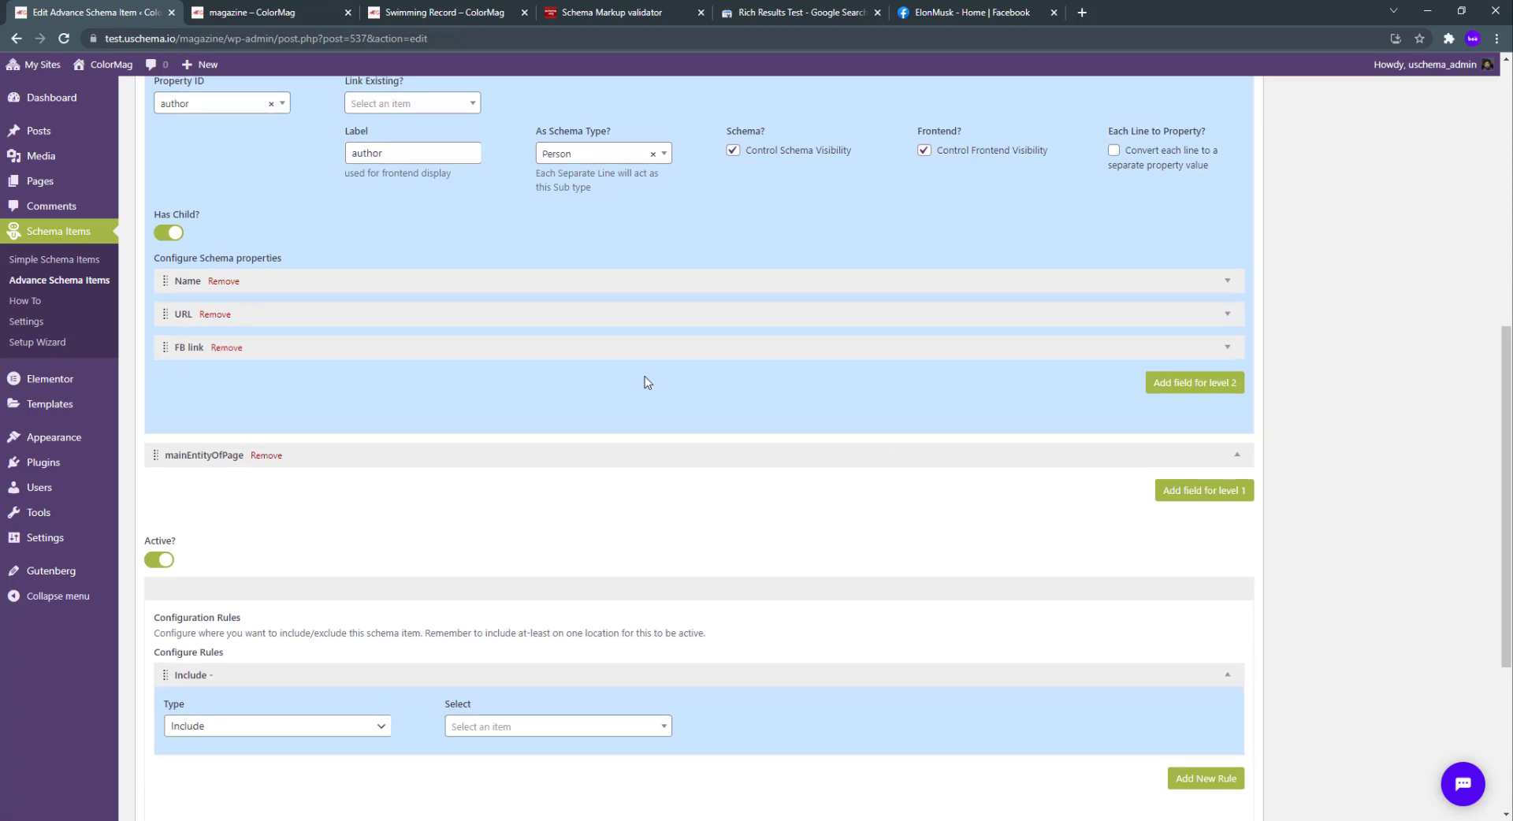
Save the Article Adv schema item and reopen its author property to check the child properties.
scroll(644, 376, "up", 3)
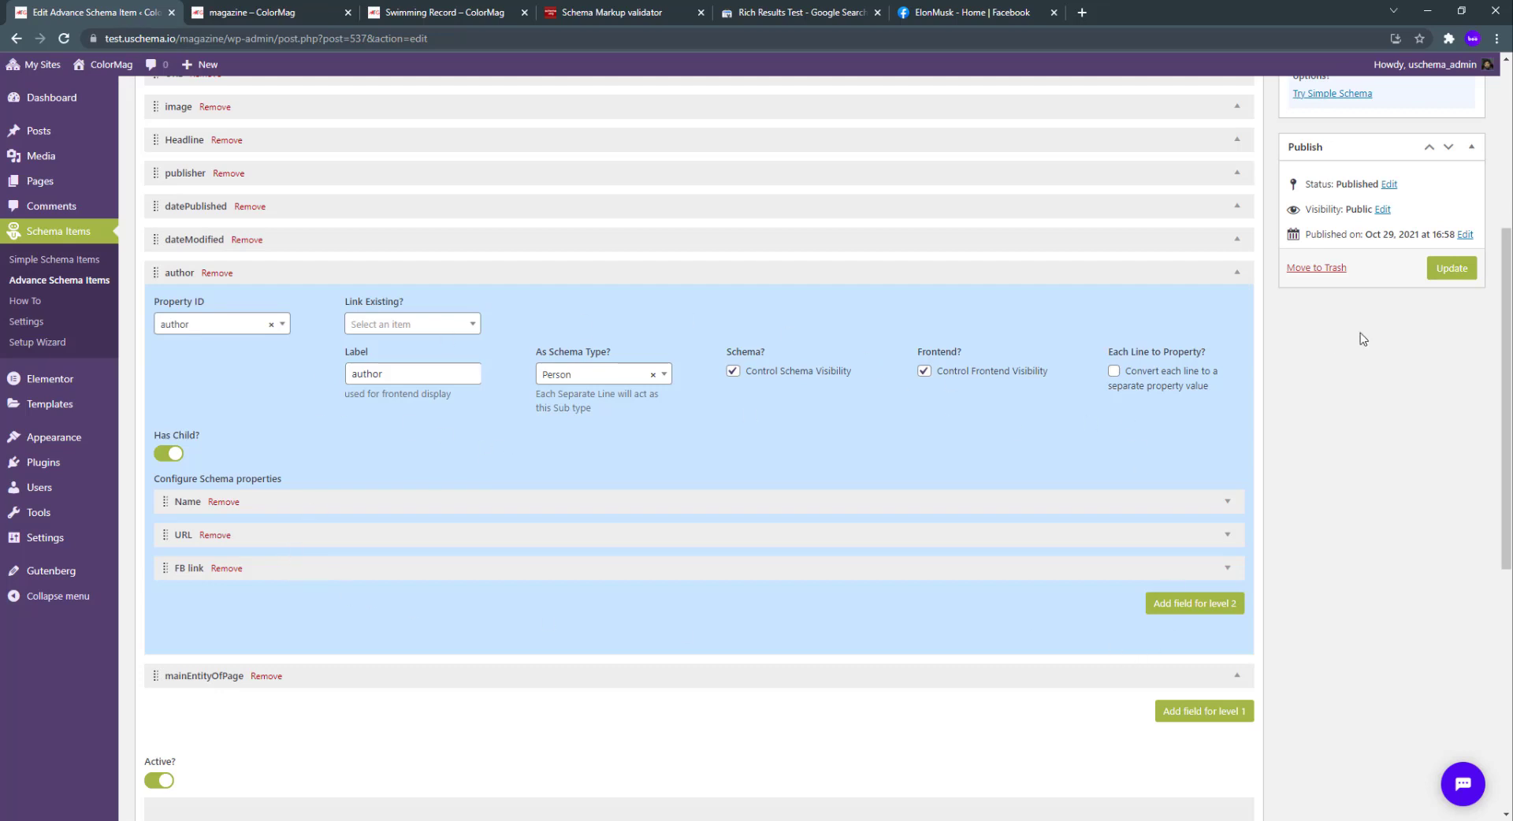
left_click(1446, 272)
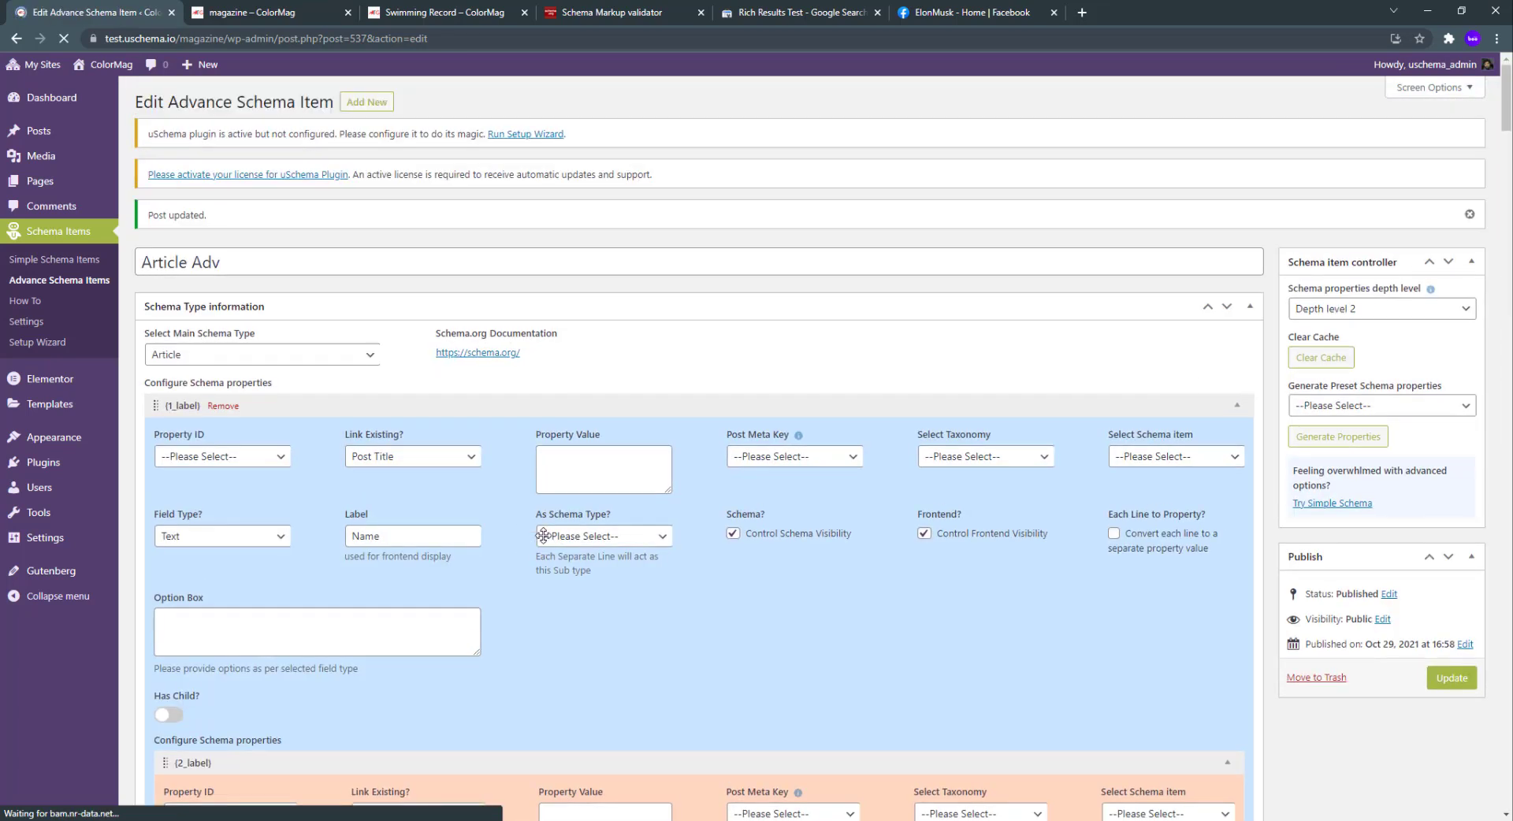
scroll(543, 534, "down", 2)
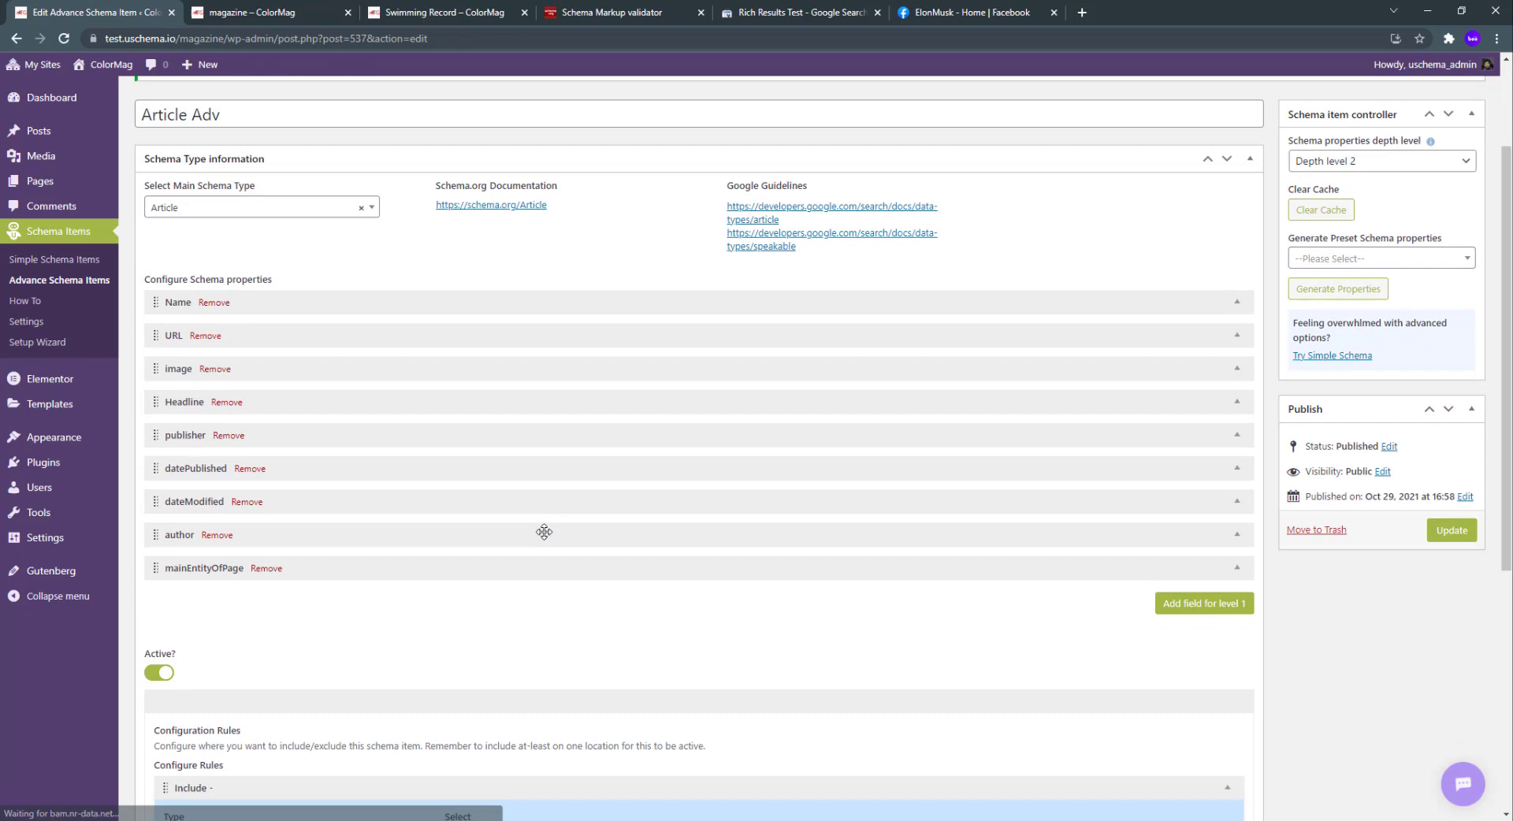
left_click(359, 533)
scroll(359, 534, "down", 5)
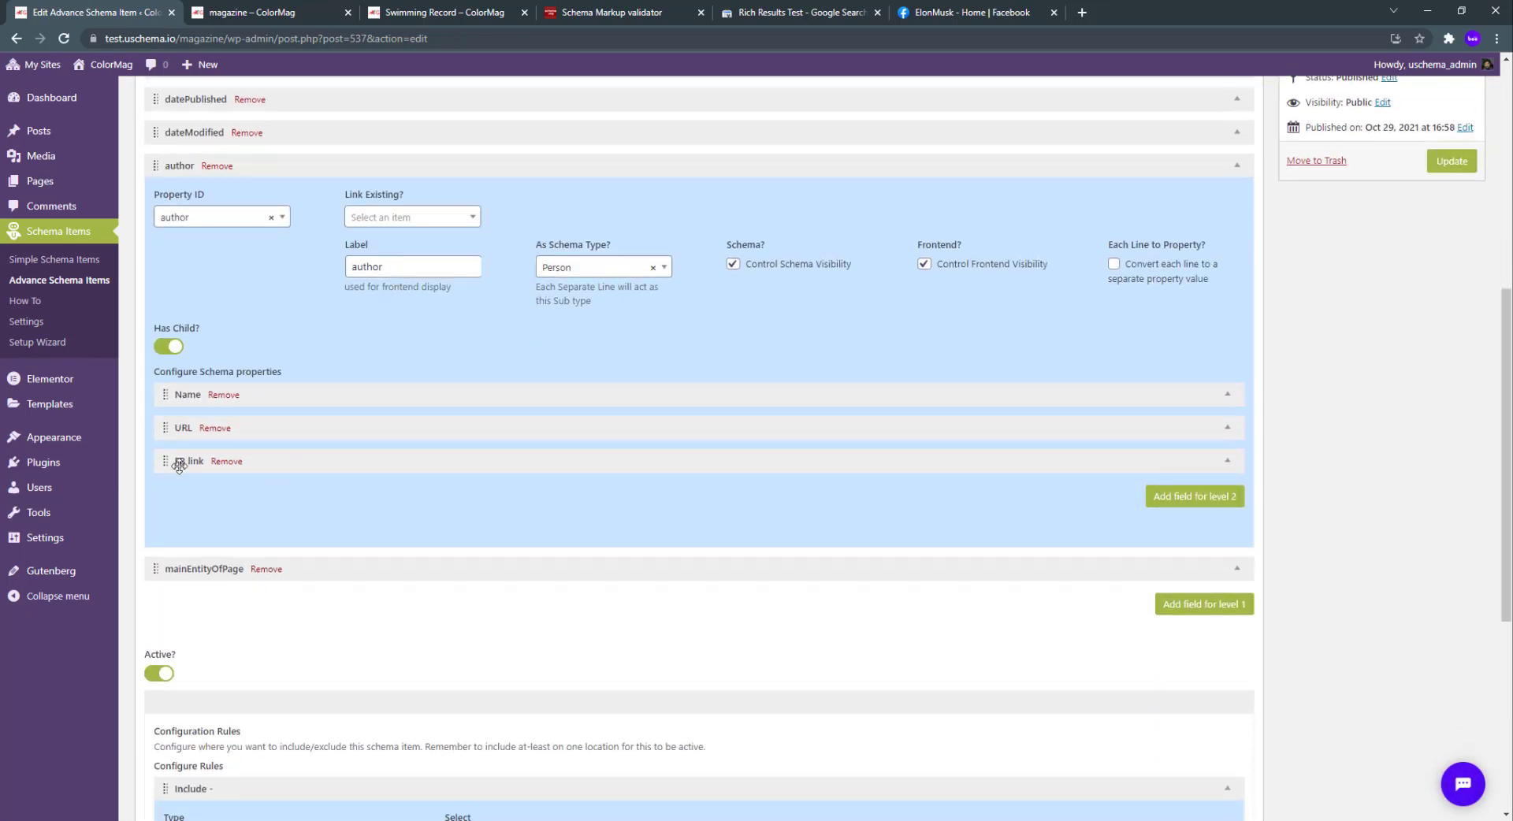
Reload the Swimming Record post and refresh its results in the Schema Markup validator.
left_click(420, 9)
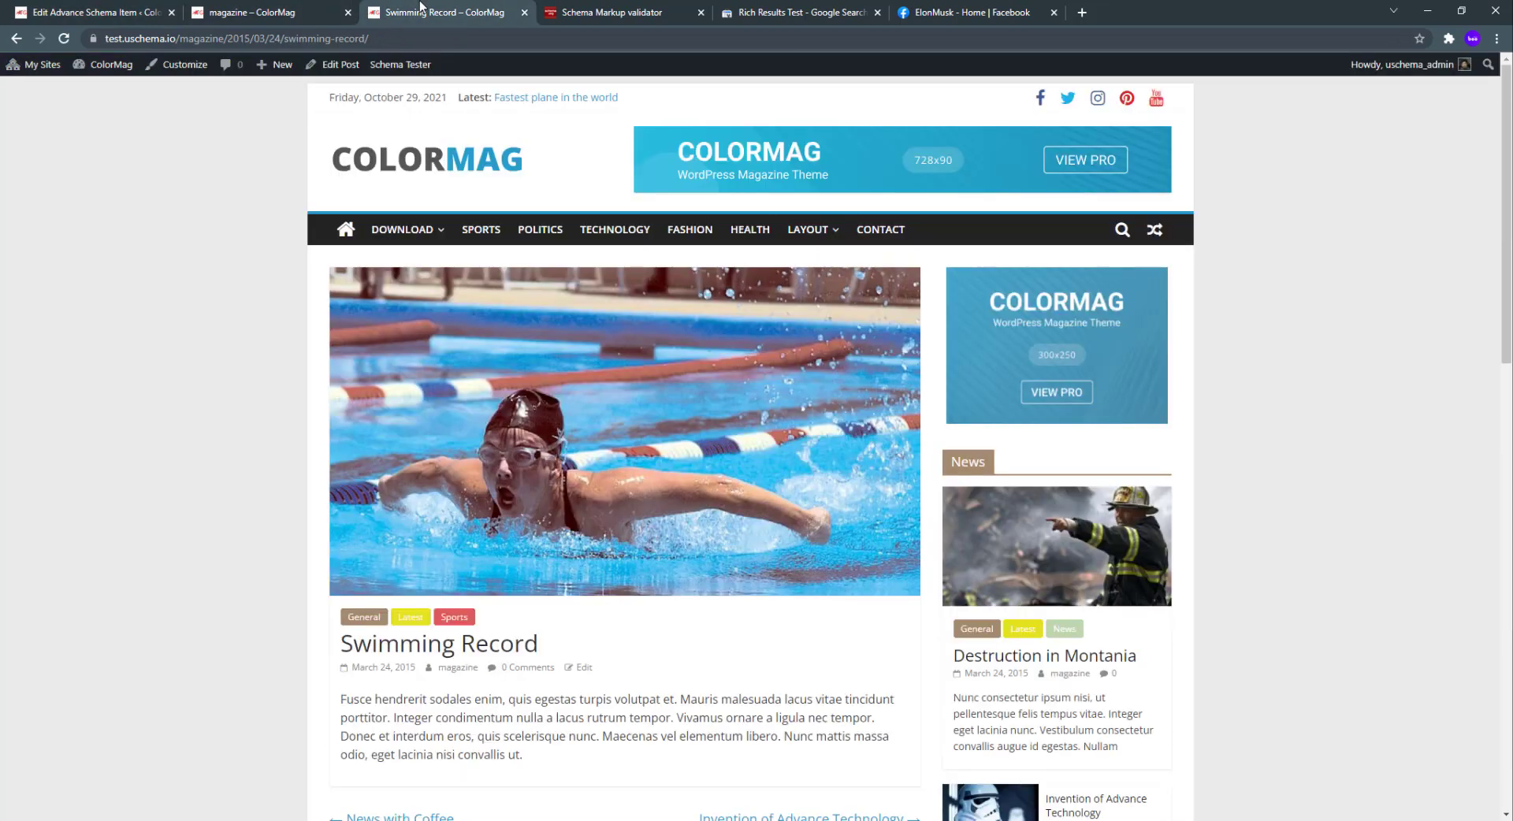
left_click(64, 38)
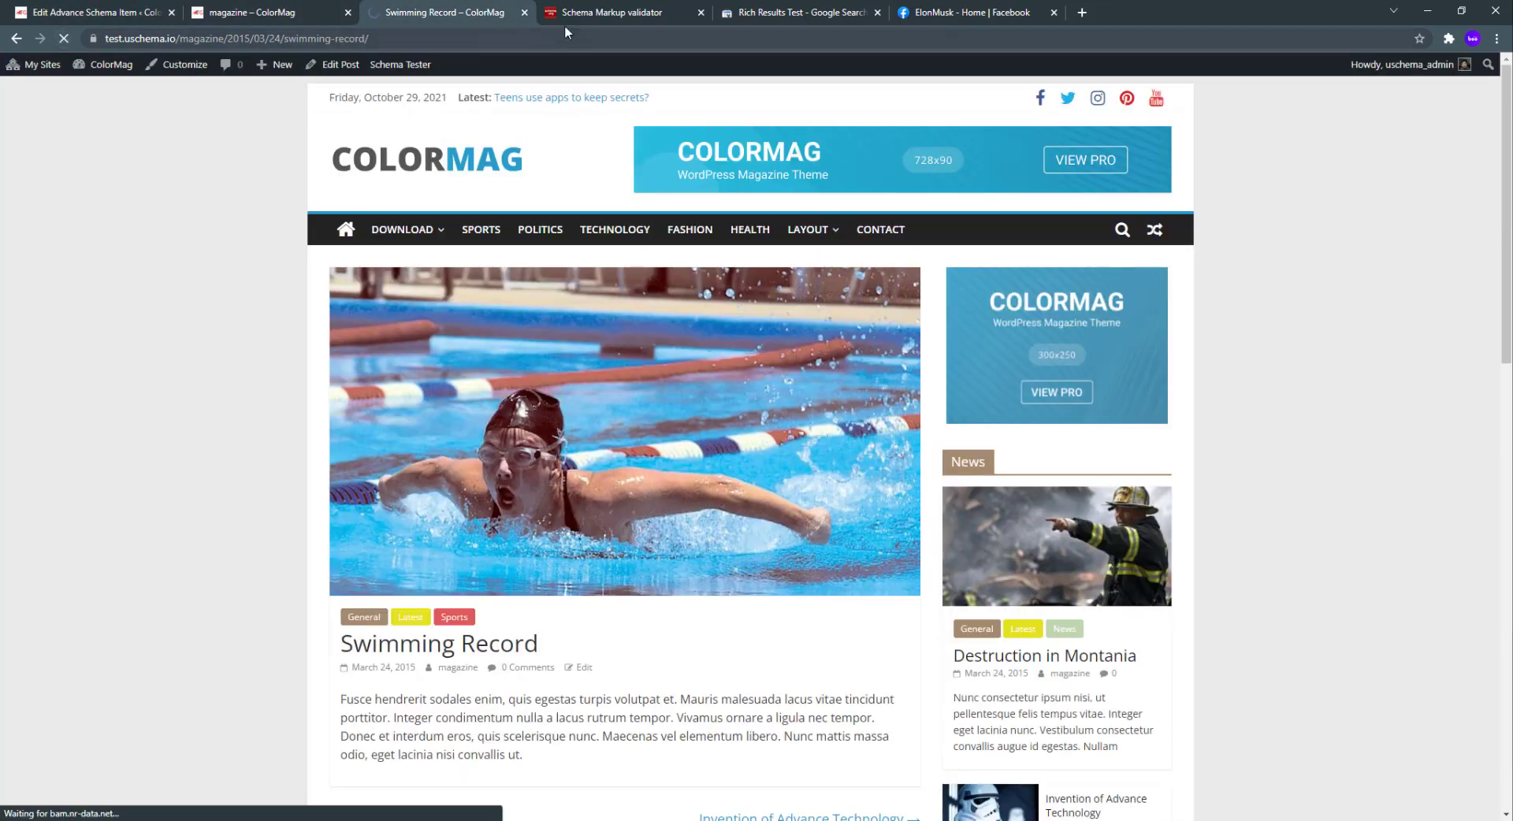
left_click(588, 12)
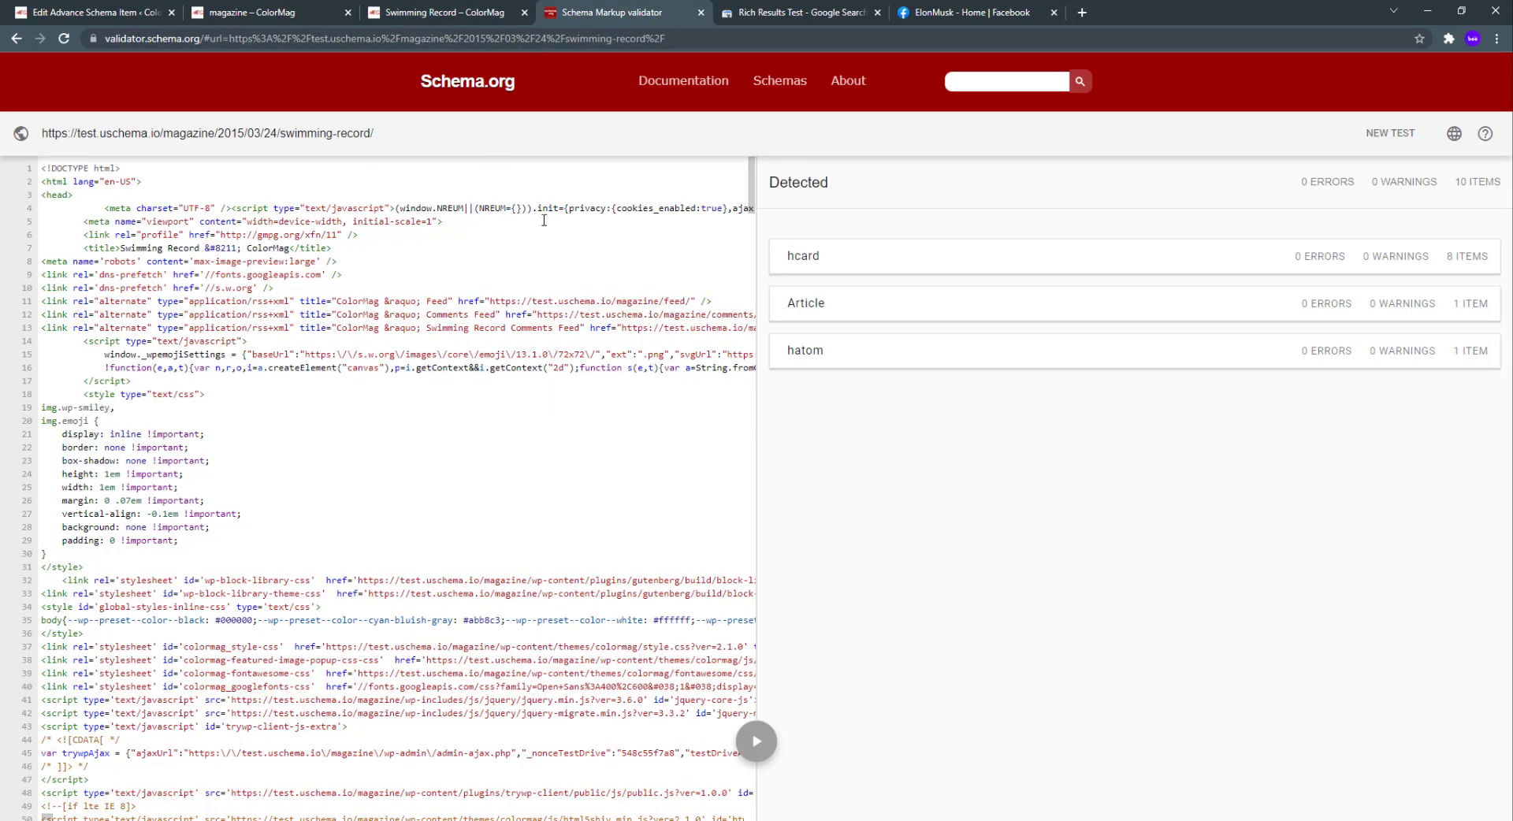
left_click(63, 38)
Rerun the Rich Results Test on the Swimming Record page and expand its detected Articles item to examine the author properties.
left_click(775, 13)
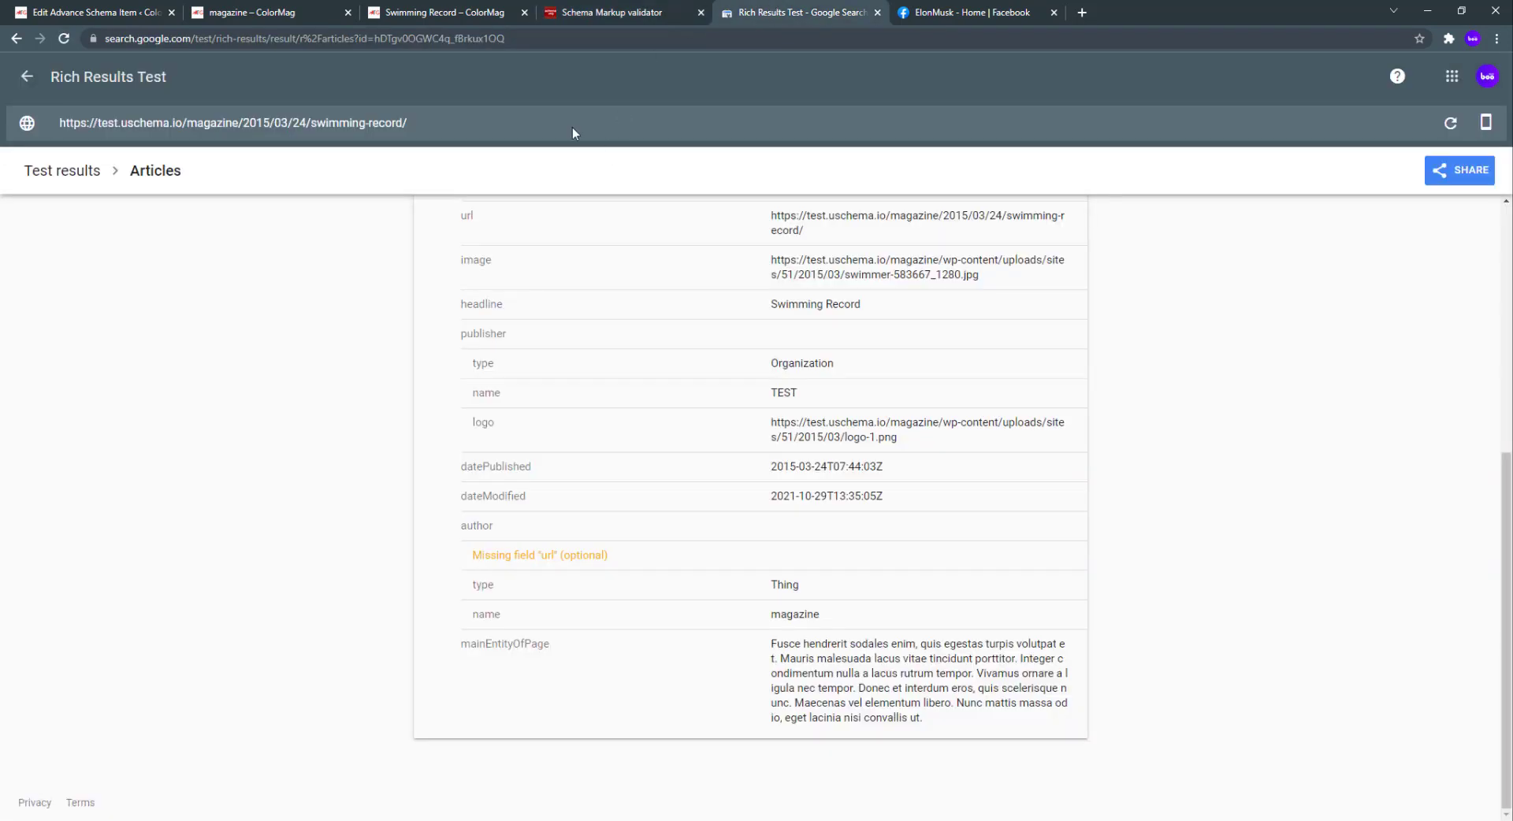
left_click(1449, 123)
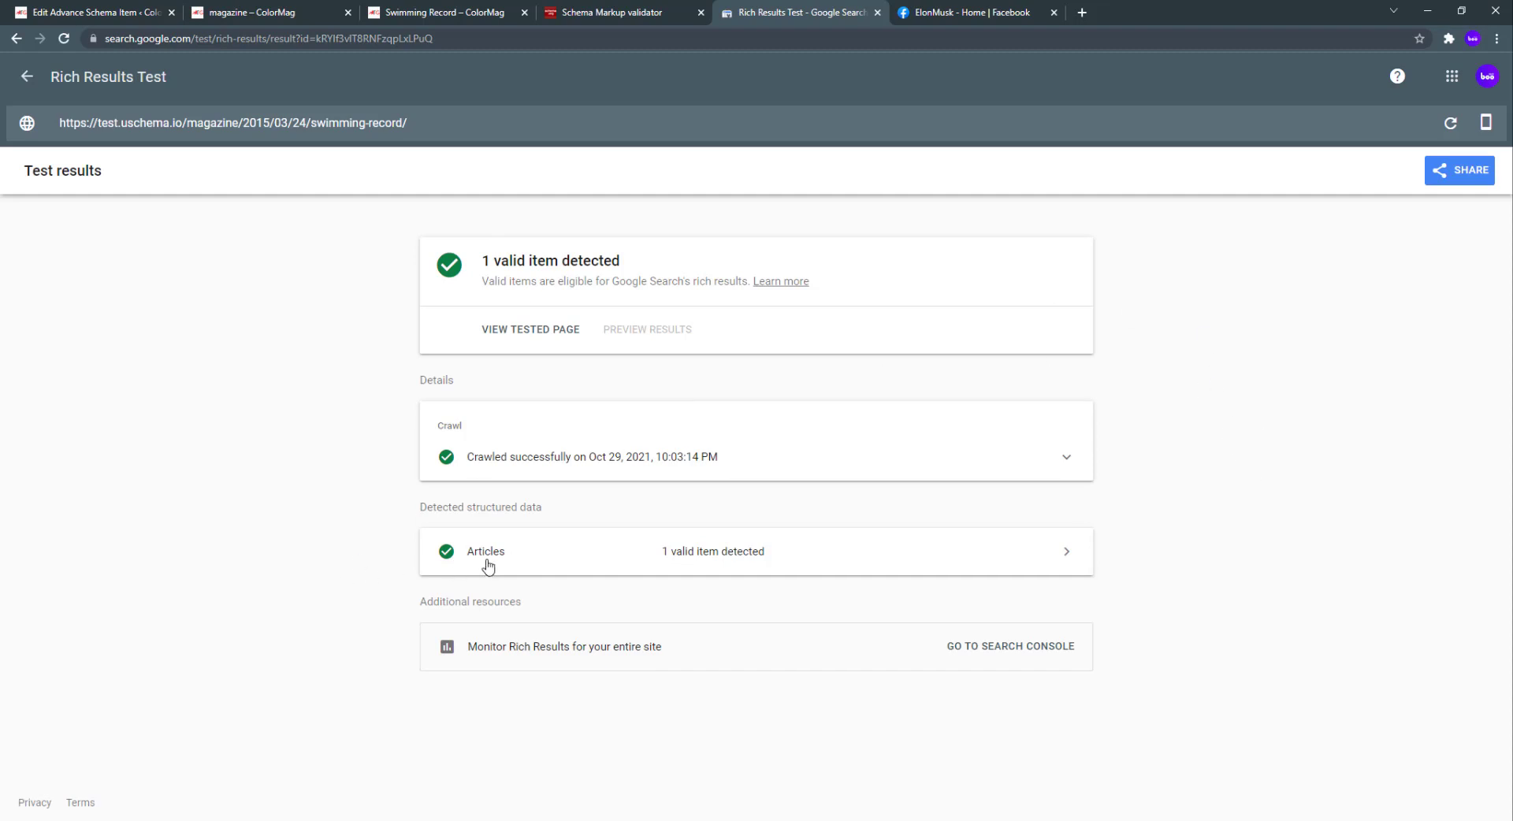
left_click(535, 558)
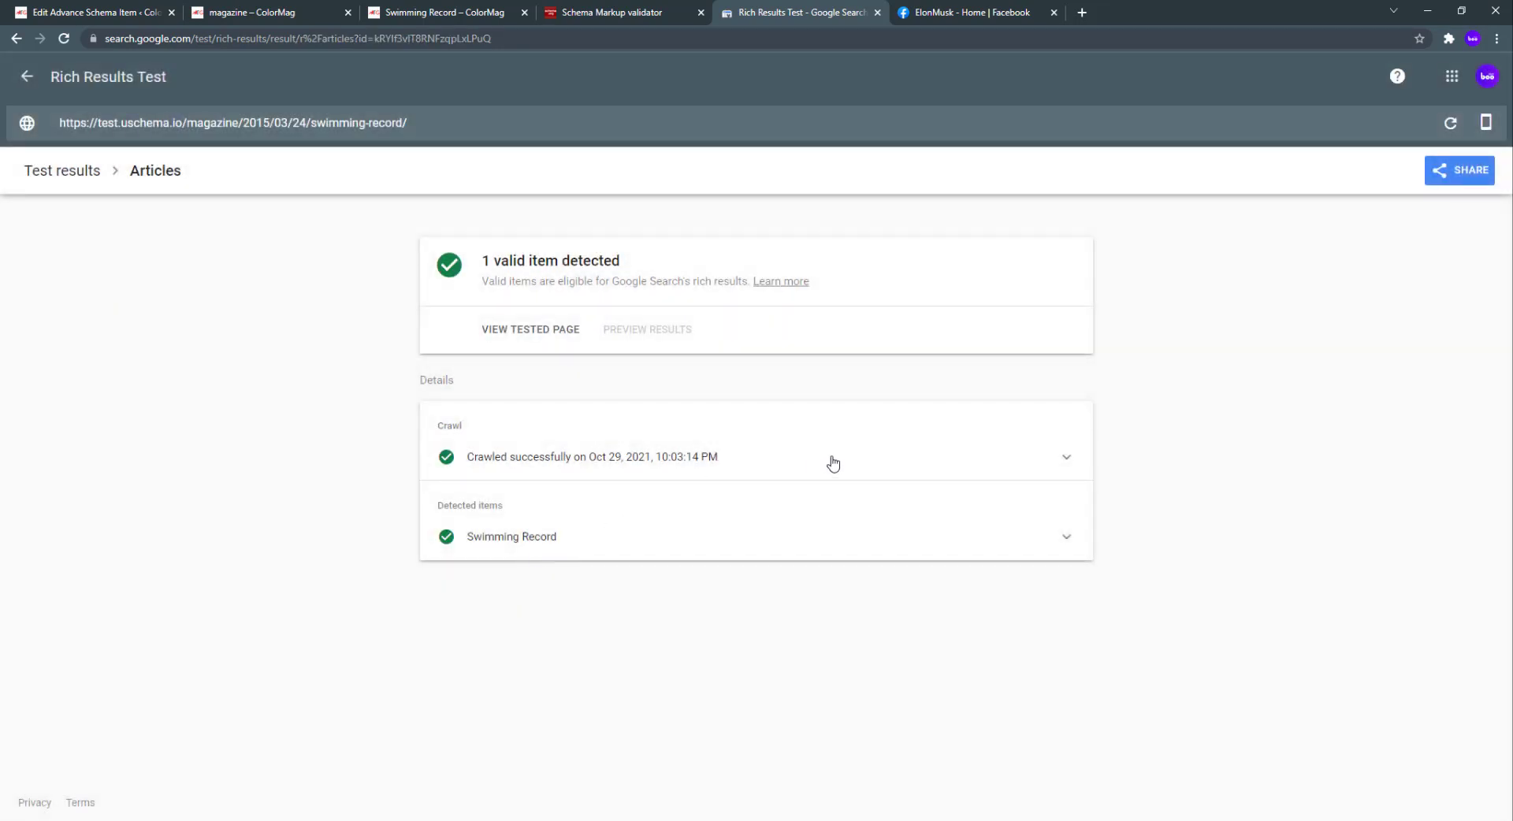
left_click(579, 537)
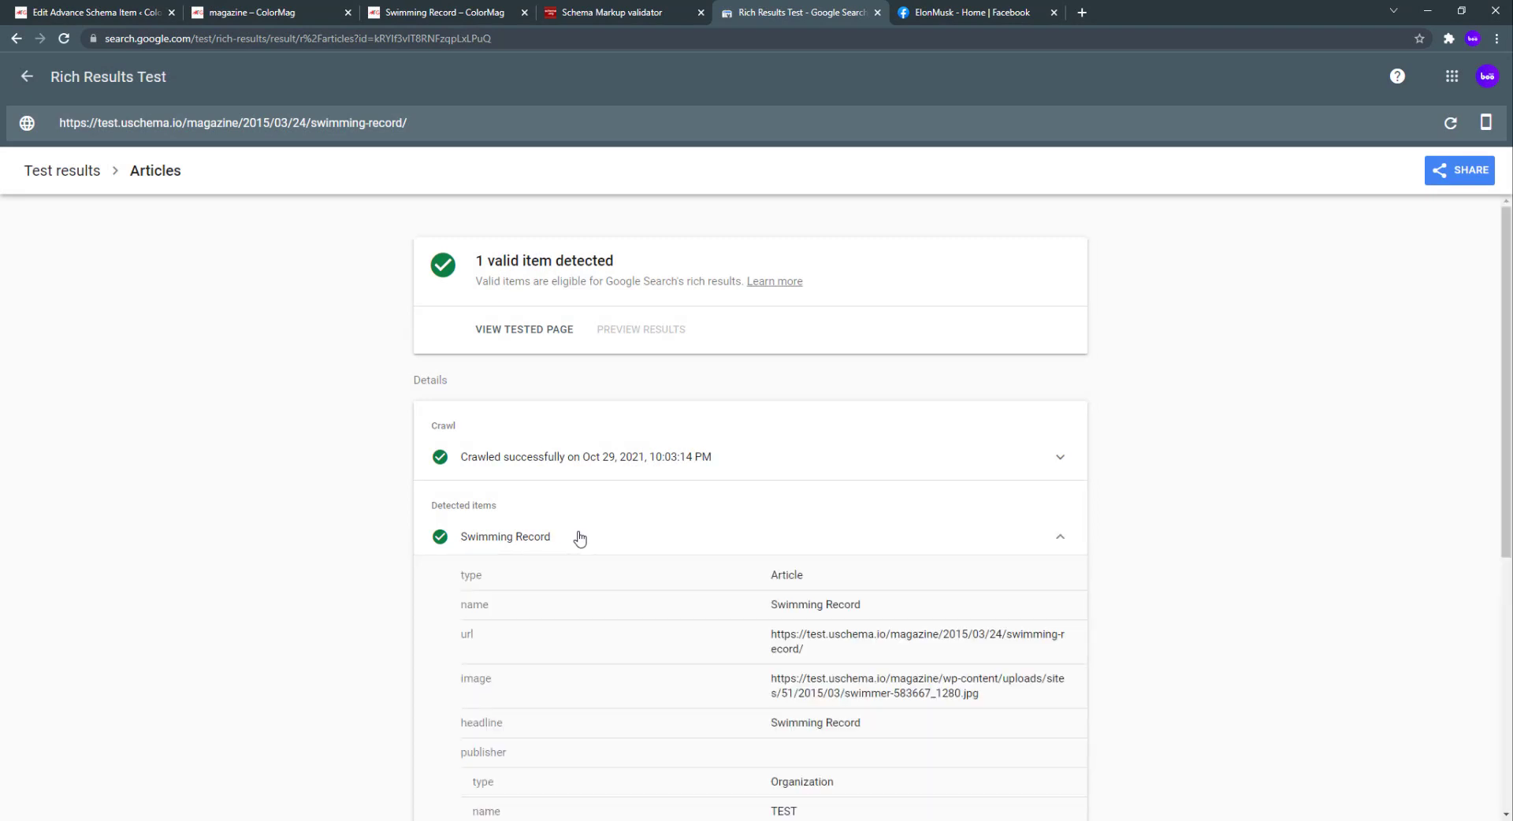
scroll(1001, 536, "down", 5)
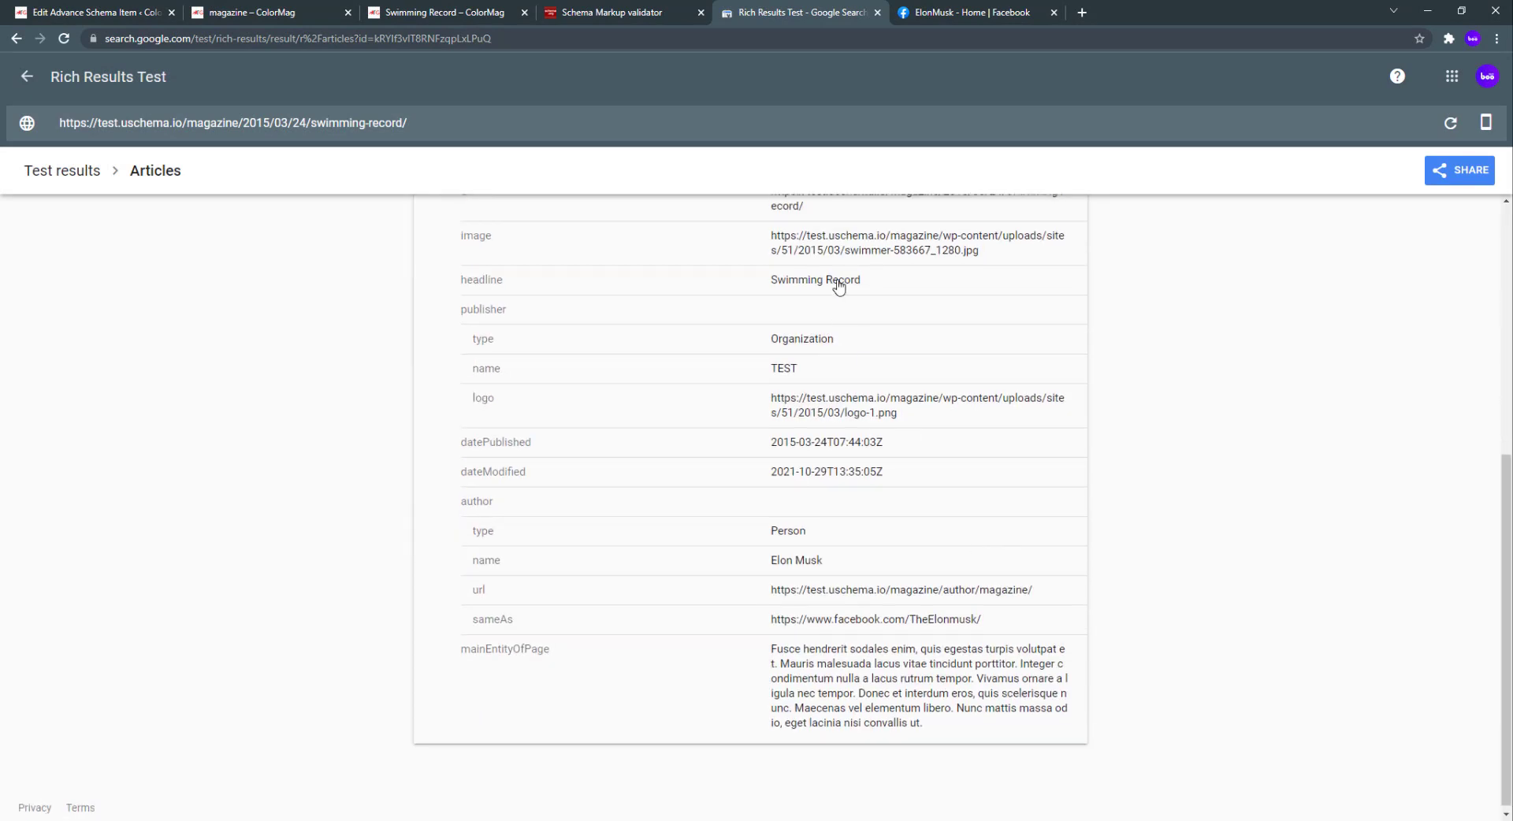